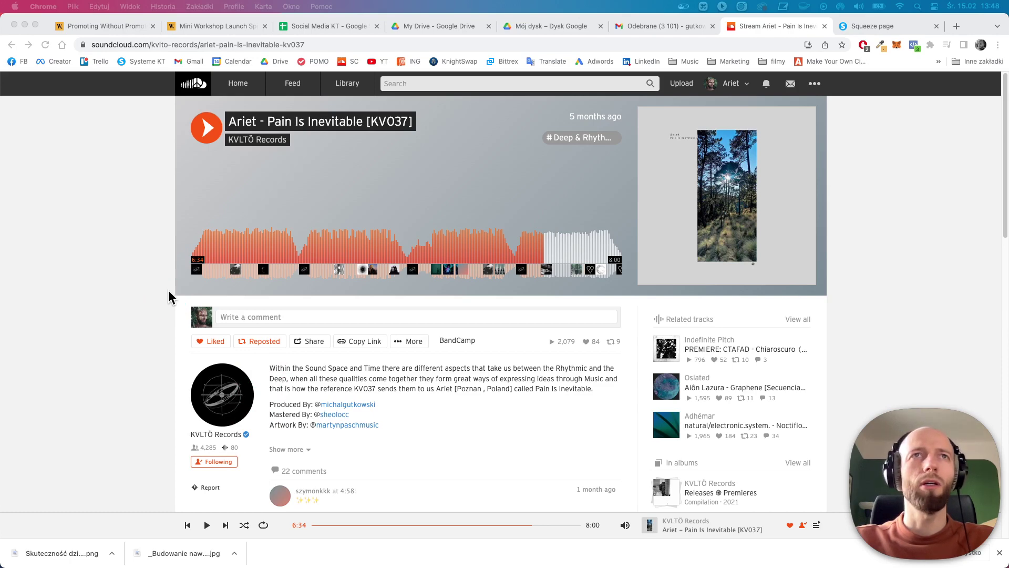
Step: Expand the description of the Pain Is Inevitable track page to view its track list and tags
left_click(286, 449)
scroll(435, 404, "down", 2)
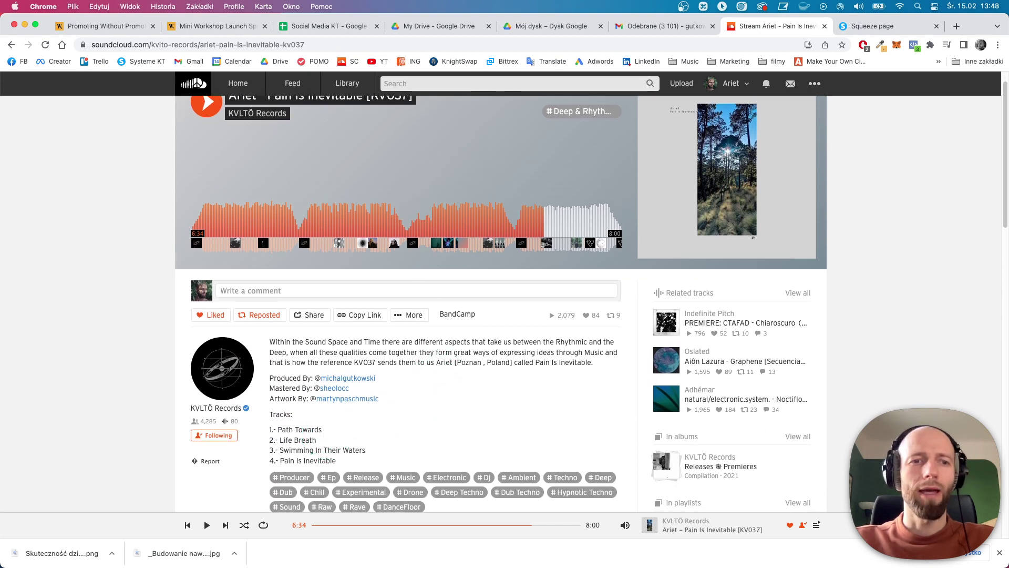
Step: Switch to the Path_Towards project in Ableton Live and play the arrangement from about bar 45
key("ctrl+Up")
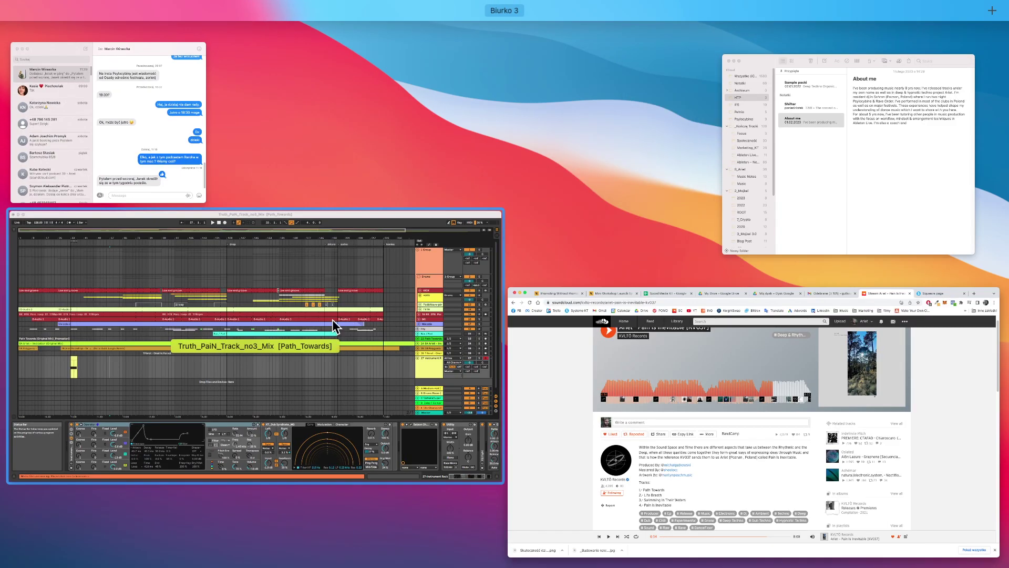
left_click(332, 323)
left_click(168, 79)
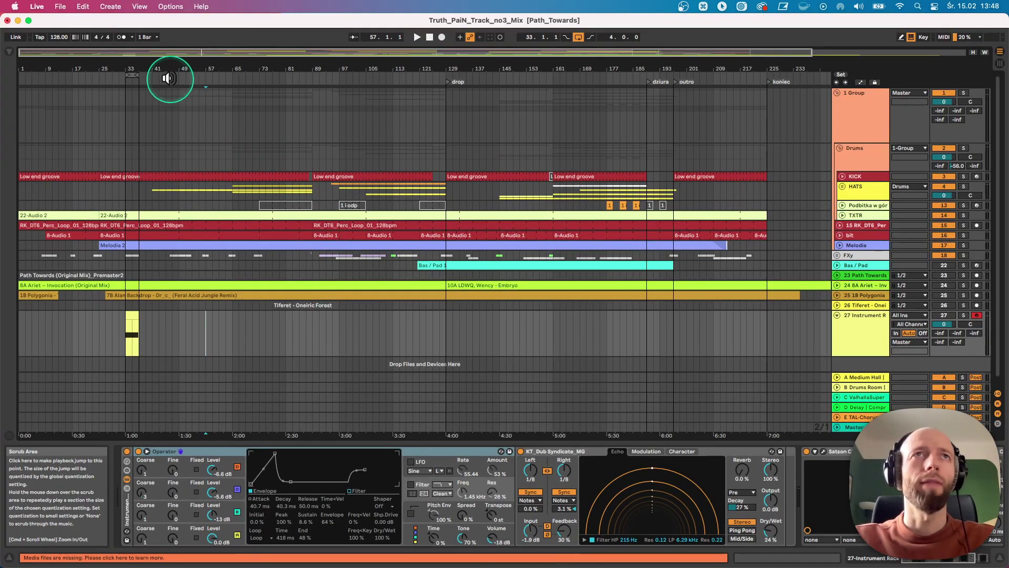
left_click(269, 264)
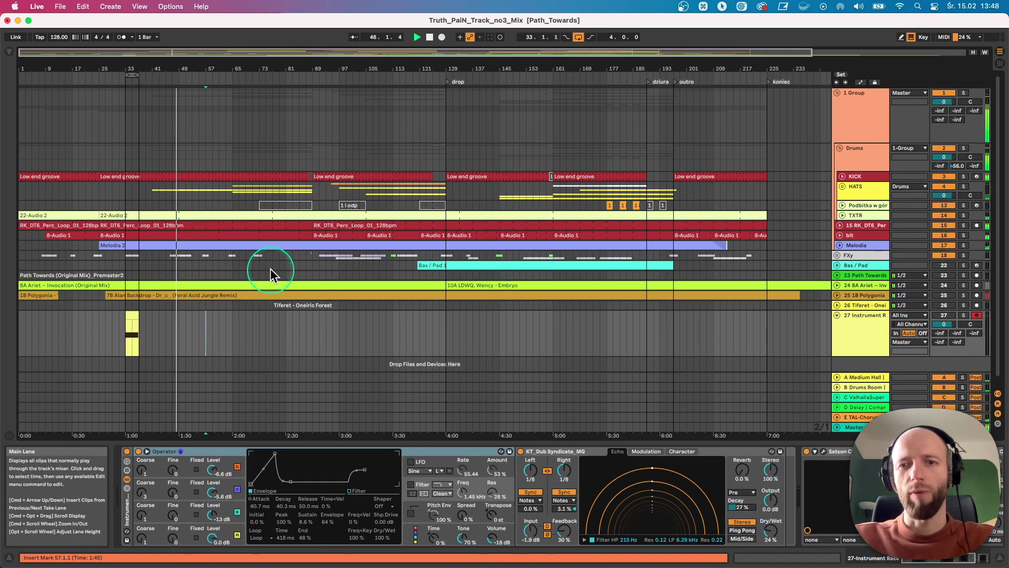
left_click(308, 295)
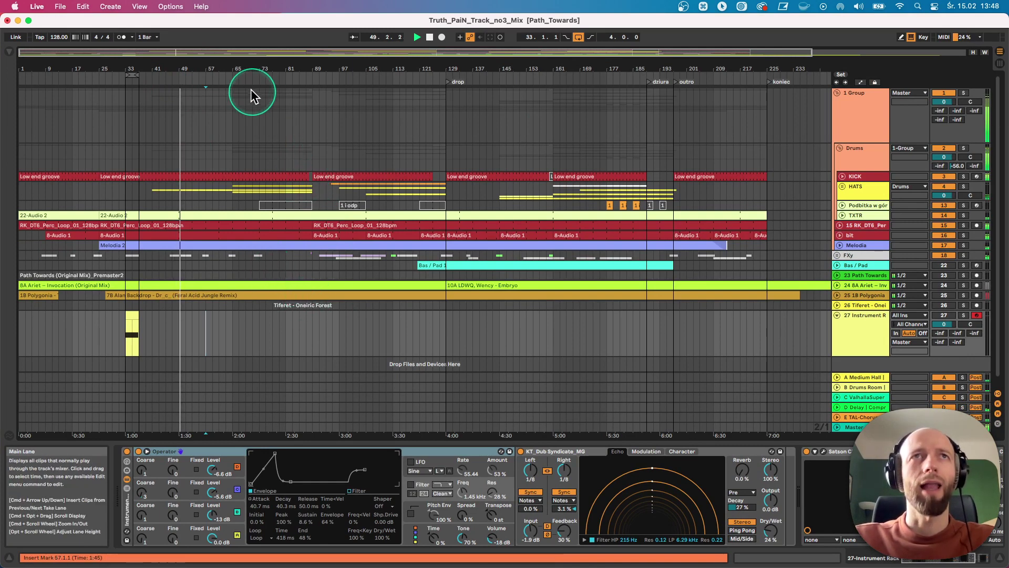
left_click(259, 216)
scroll(258, 216, "down", 1)
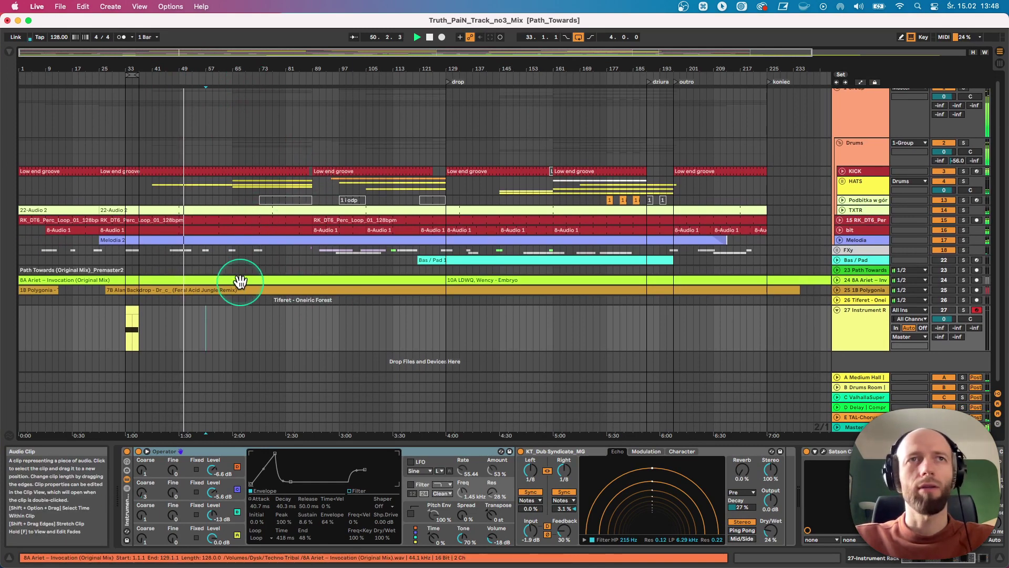
left_click(273, 297)
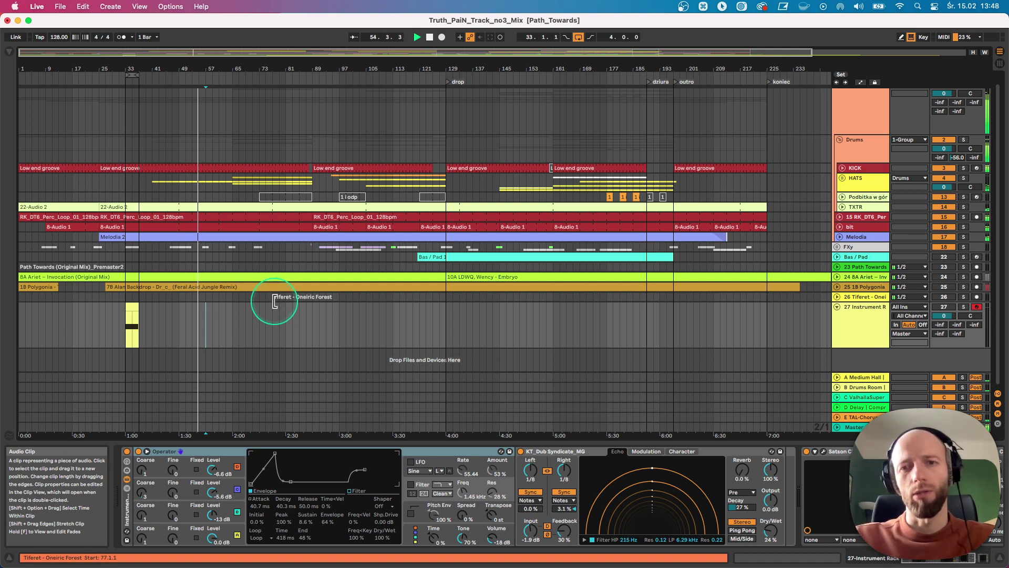
left_click(287, 293)
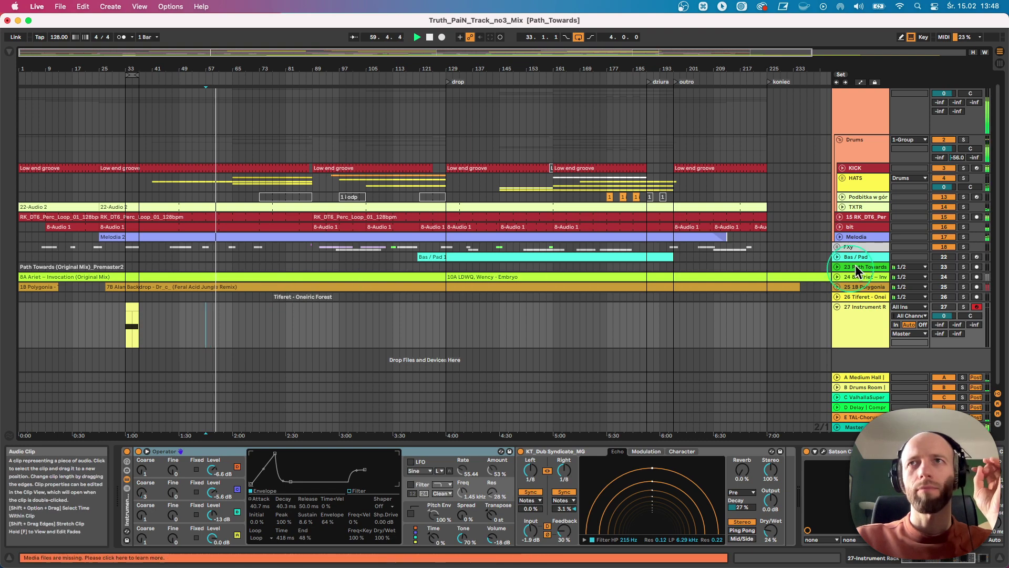
Step: Solo the Melodia track and unfold it to inspect its audio clip's waveform during playback
left_click(964, 236)
left_click(447, 236)
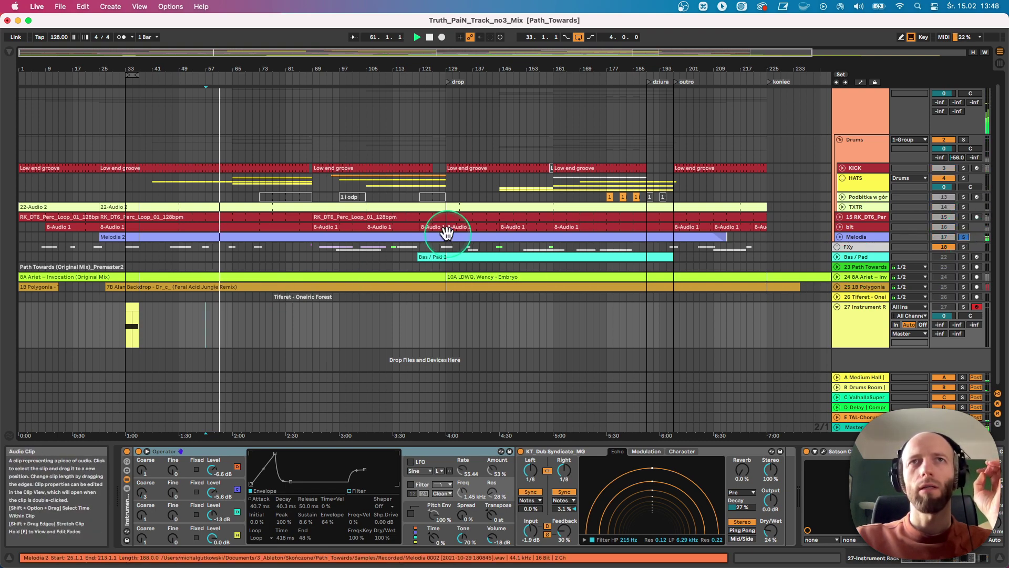
left_click(757, 243)
left_click(839, 236)
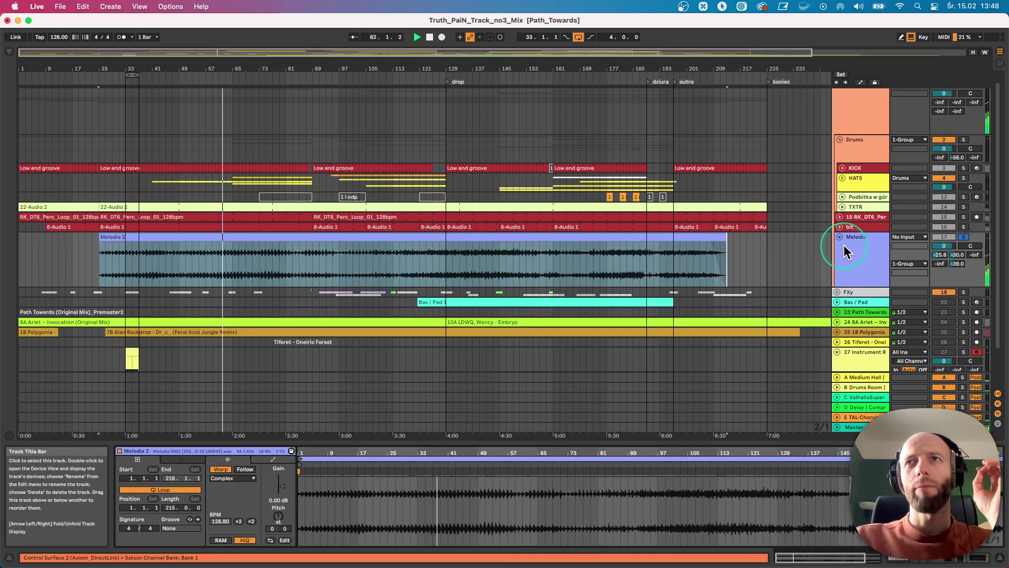
Step: Turn off the Melodia track's solo and stop playback
left_click(943, 238)
left_click(964, 237)
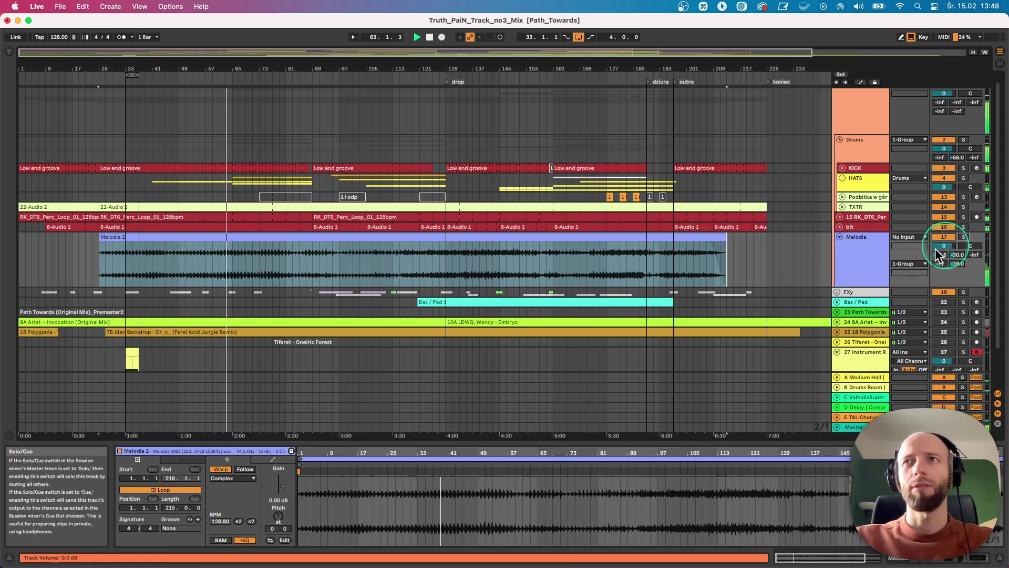
key("space")
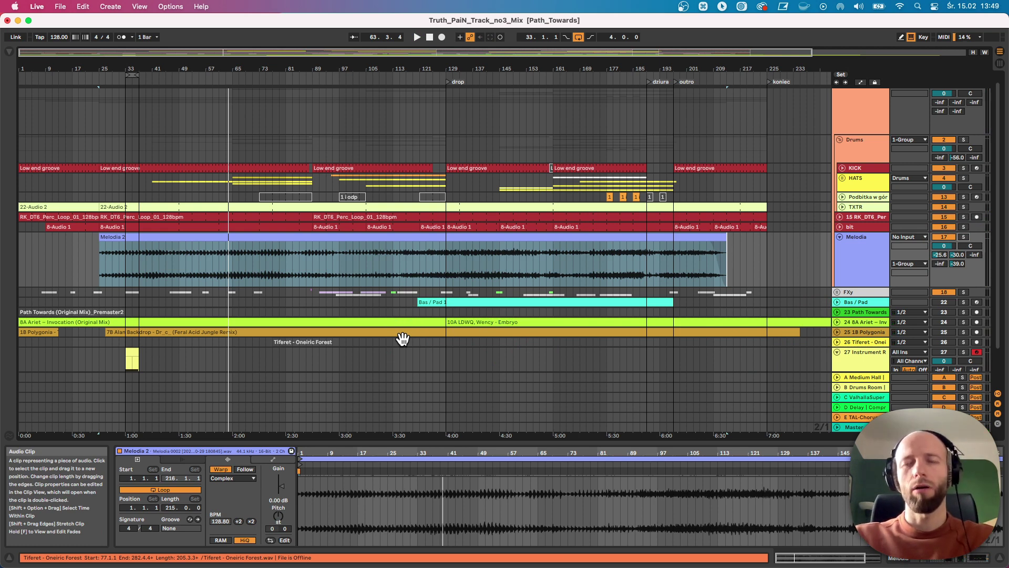
Step: Hide the help info box and select the Melodia track
left_click(134, 260)
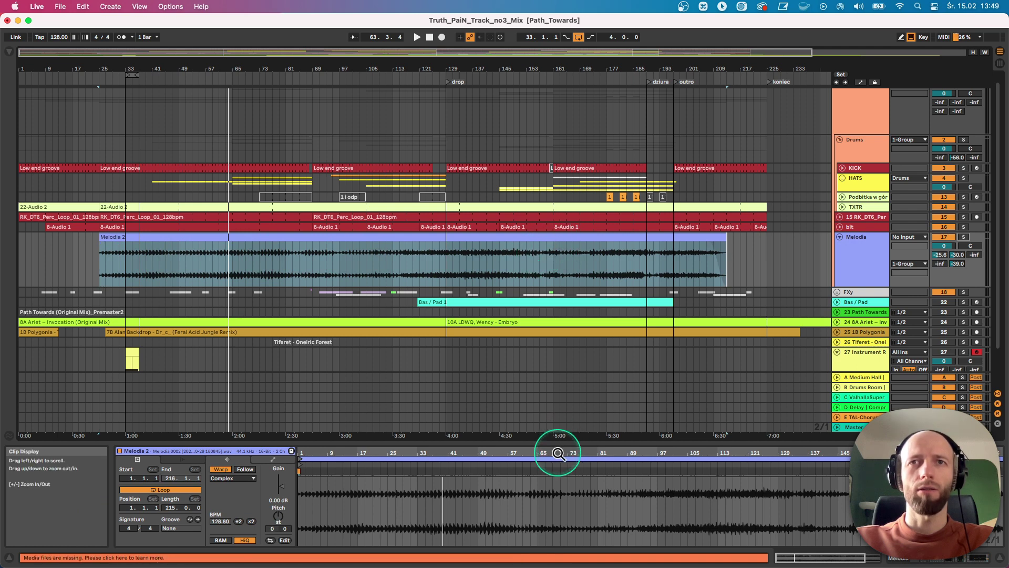
left_click(10, 557)
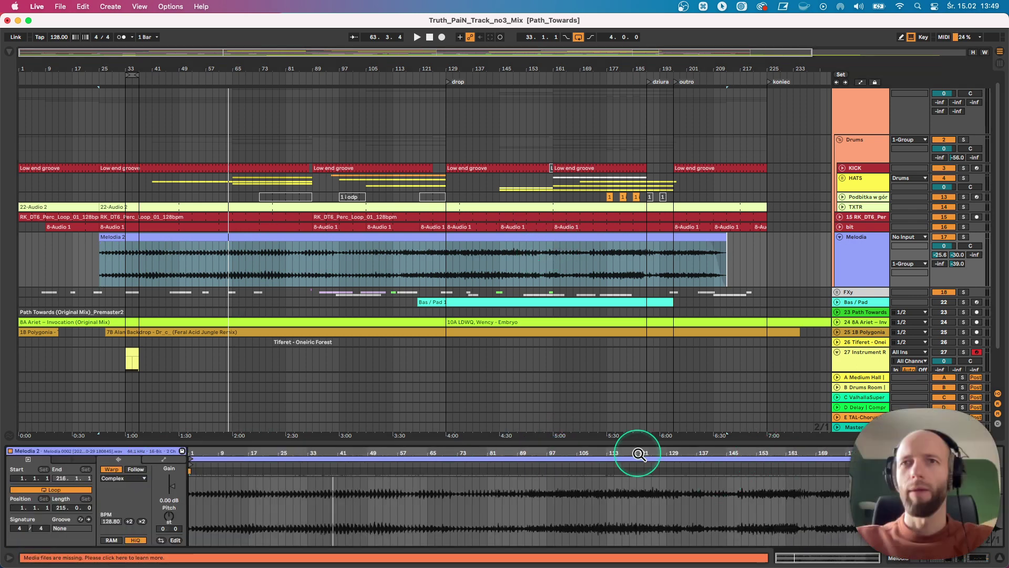
left_click(103, 257)
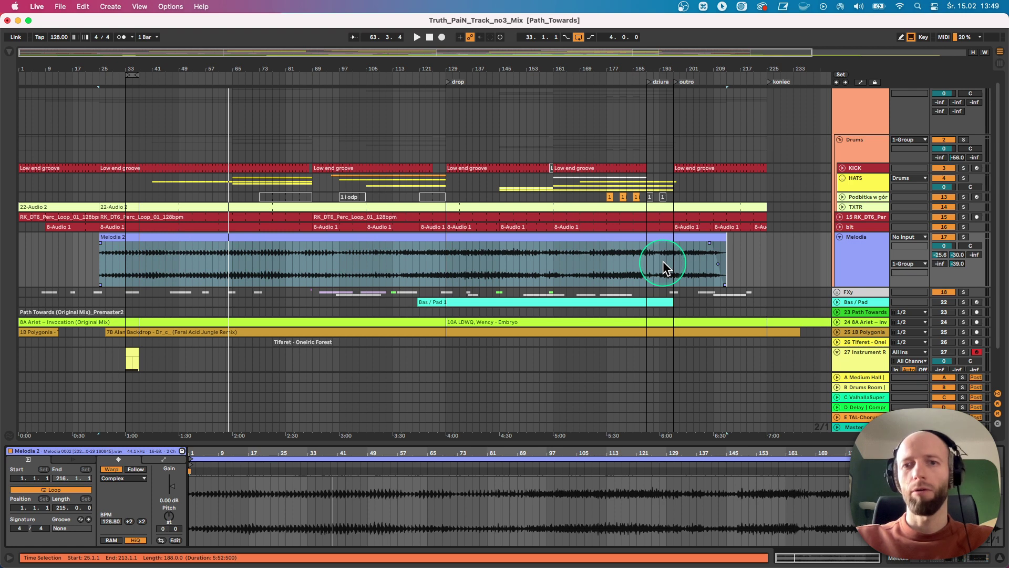
left_click(868, 257)
scroll(901, 195, "up", 1)
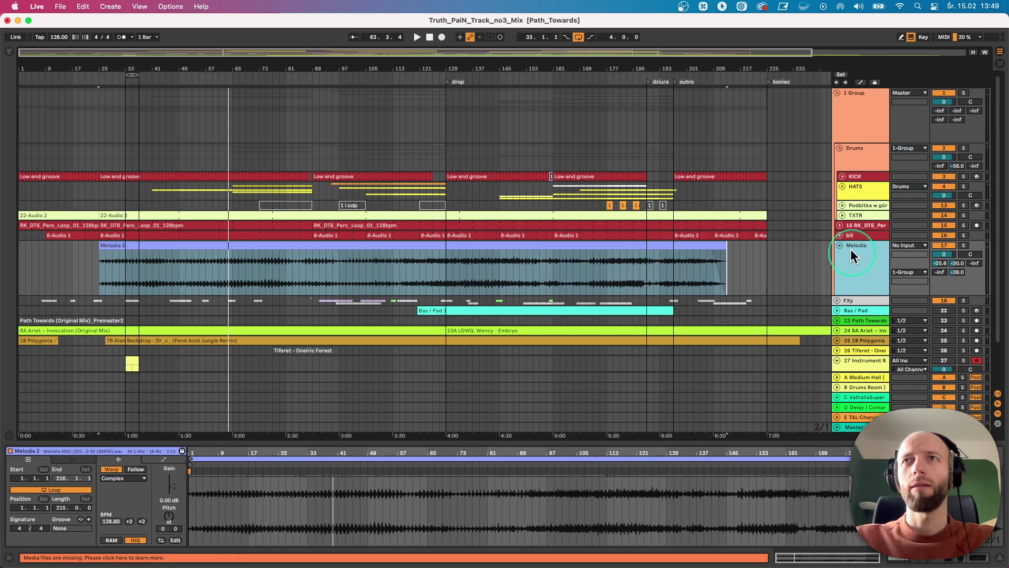
Step: Solo the 1 Group track and play the arrangement from about bar 41
left_click(963, 93)
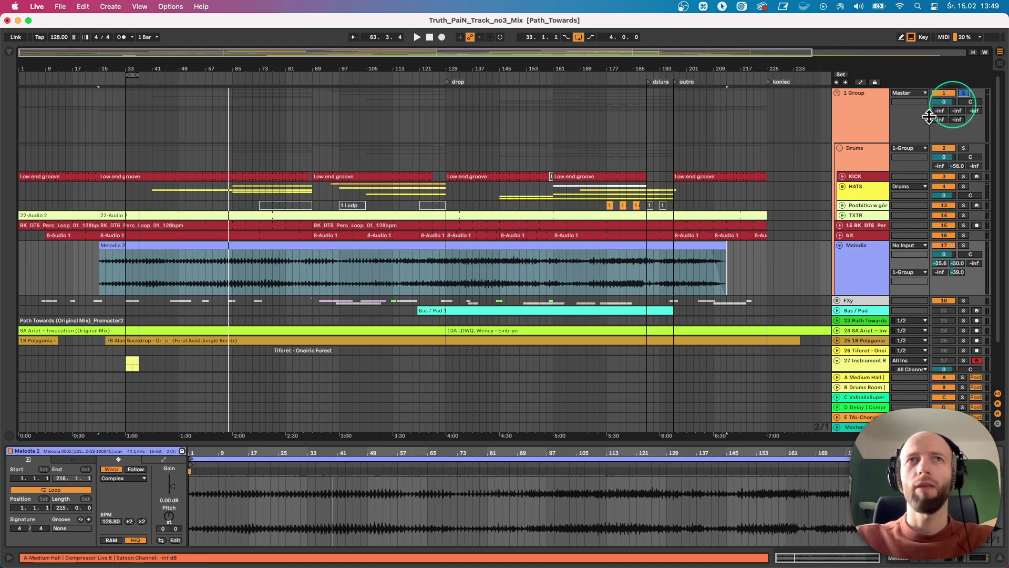
left_click(152, 78)
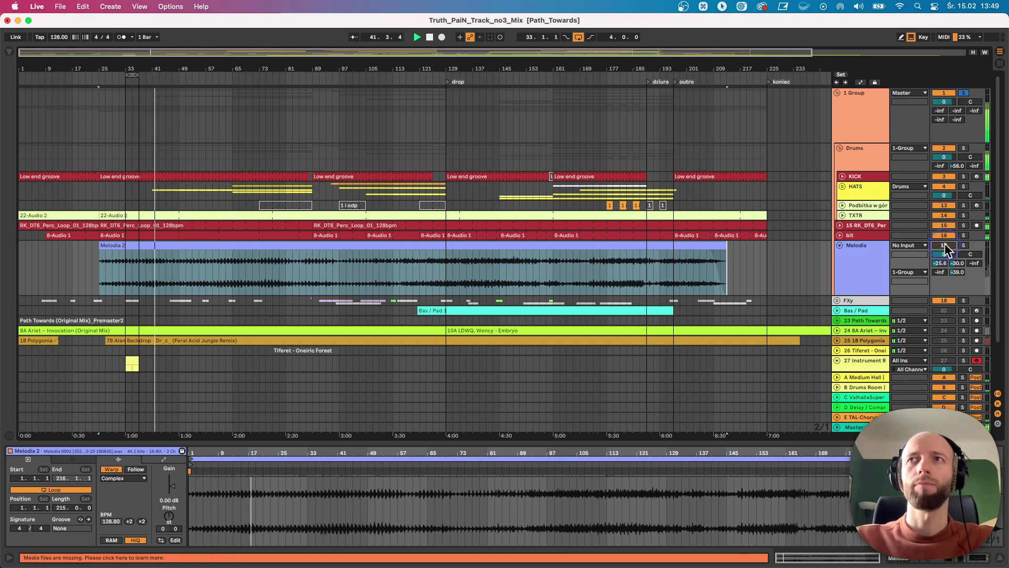
Step: Solo and unfold the bit track, and examine the looped section of its audio clip starting at bar 25
left_click(964, 236)
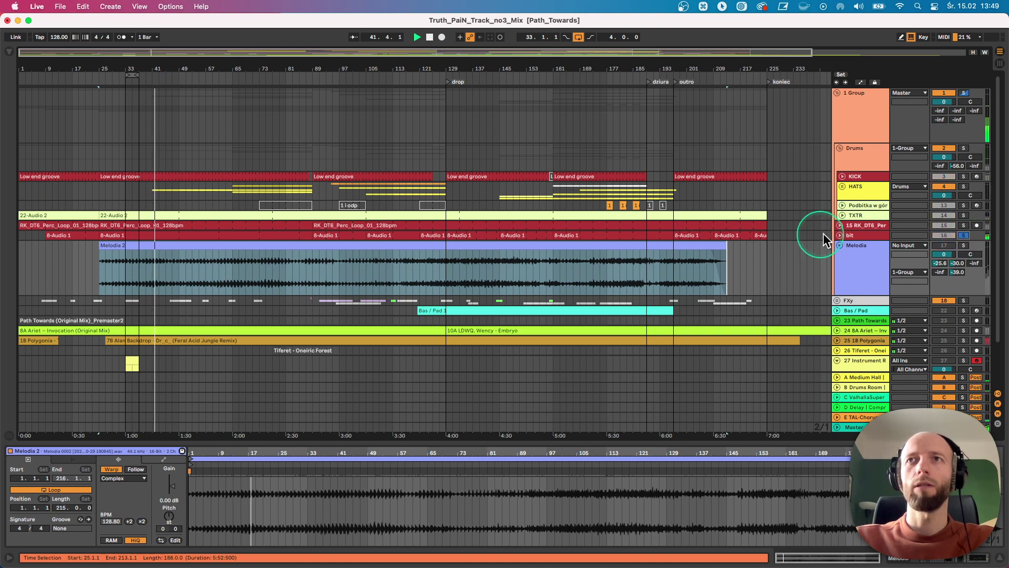
left_click(839, 235)
left_click(175, 237)
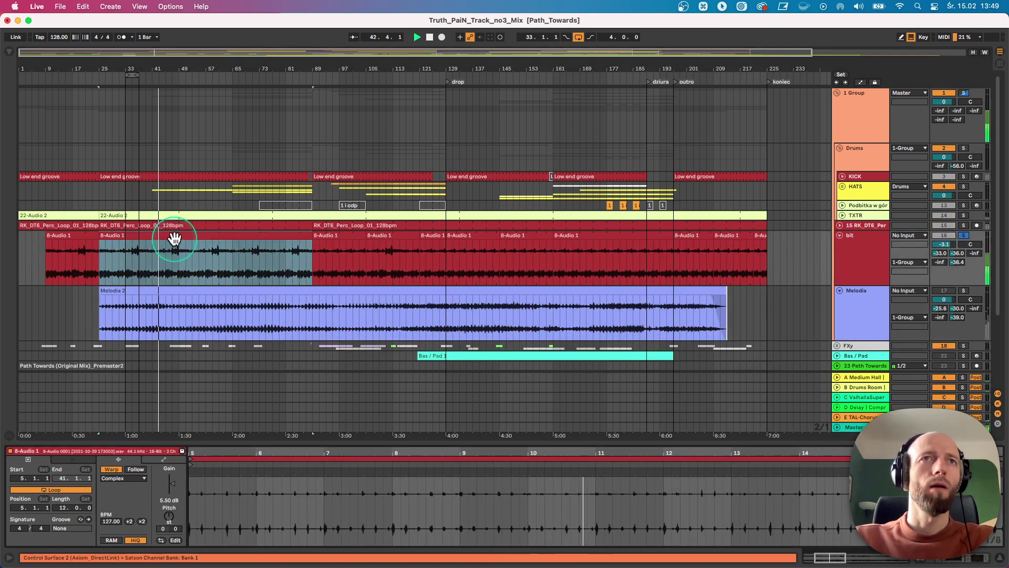
left_click_drag(261, 450, 261, 420)
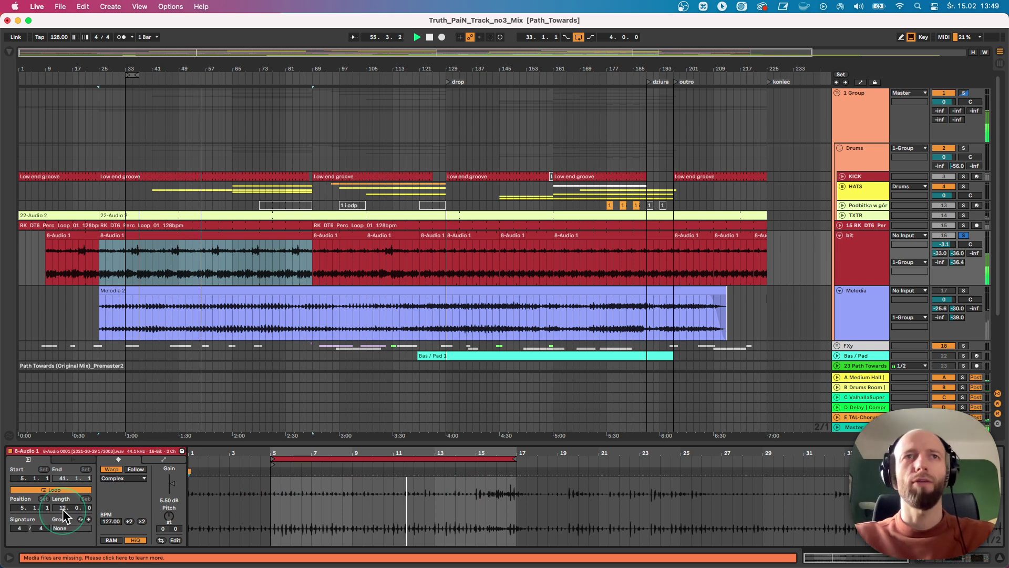
Step: Audition the RK_DT6 percussion track soloed together with the bit track, clear all solos and stop playback
left_click(963, 225)
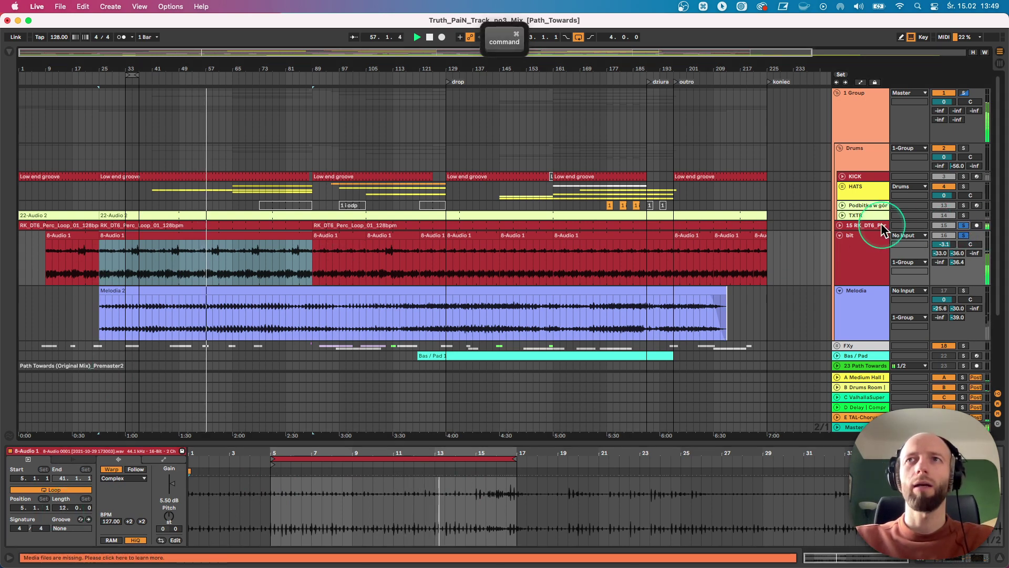
left_click(964, 226, "super")
left_click(964, 236)
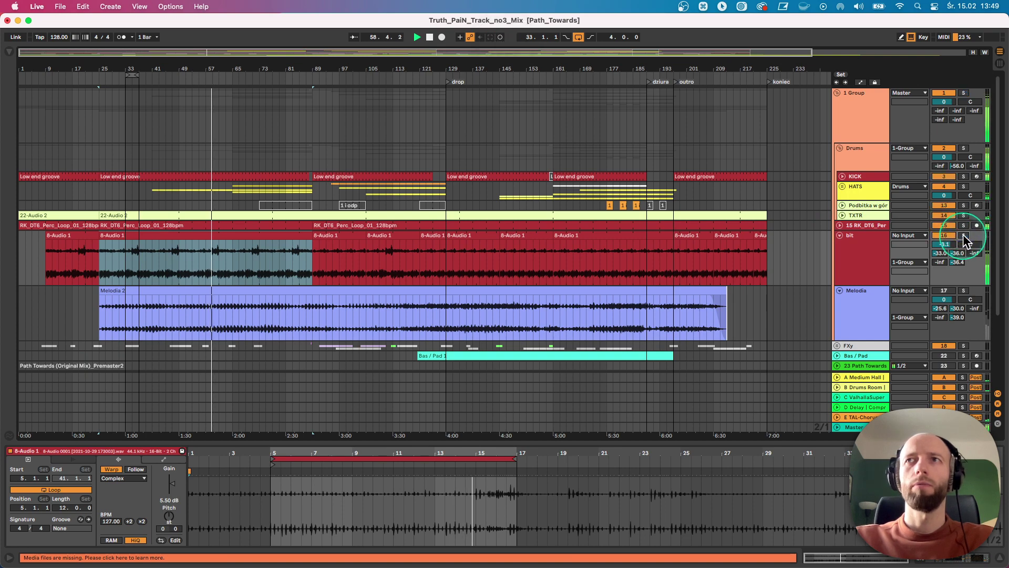
key("space")
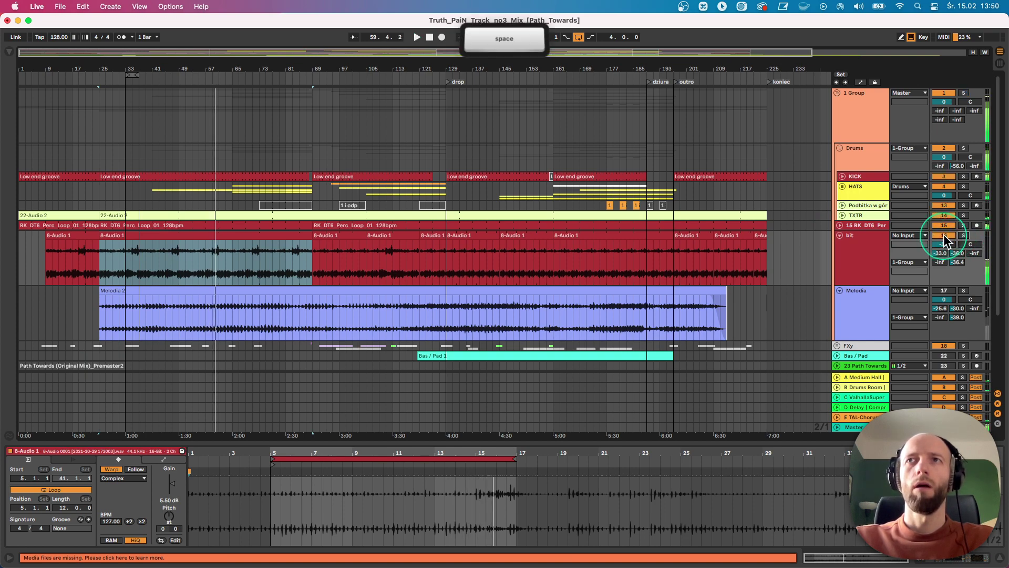
Step: Inspect the MIDI clip at bar 33 on the 27 Instrument Rack track and display the track's devices
scroll(436, 297, "down", 5)
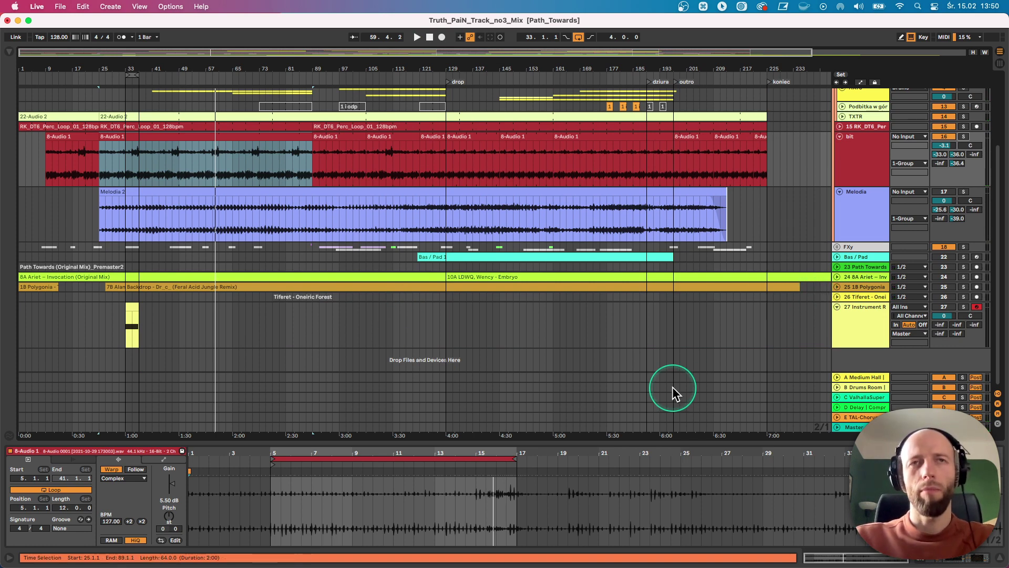
left_click(131, 307)
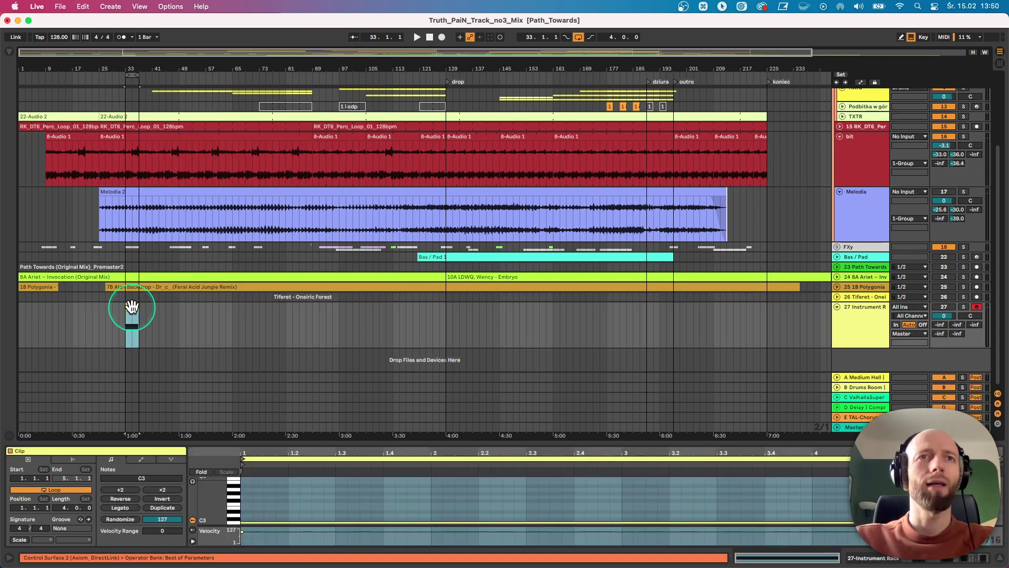
left_click(872, 334)
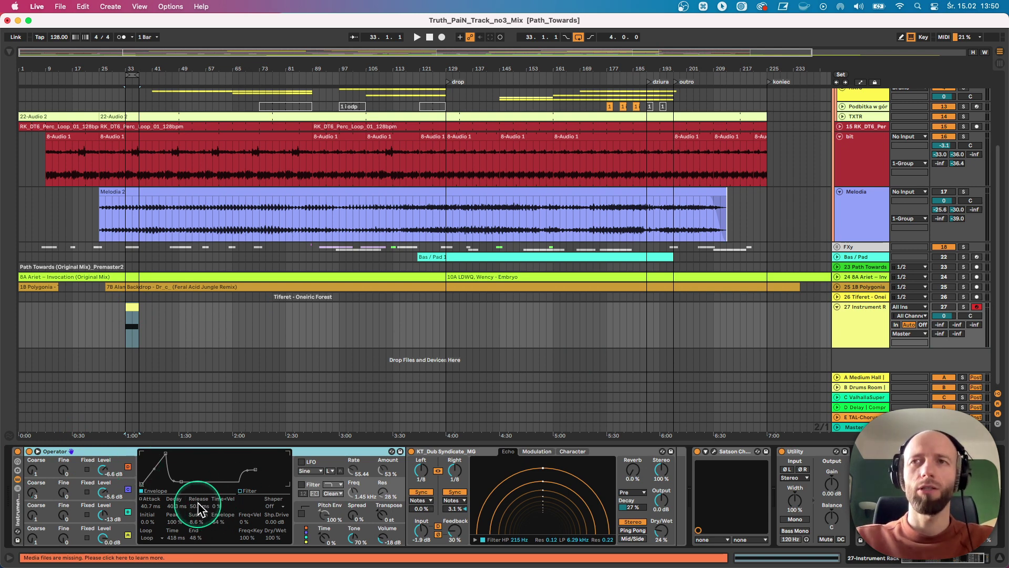
Step: Solo the 27 Instrument Rack track and review its MIDI clip's note before returning to its device chain
left_click(963, 306)
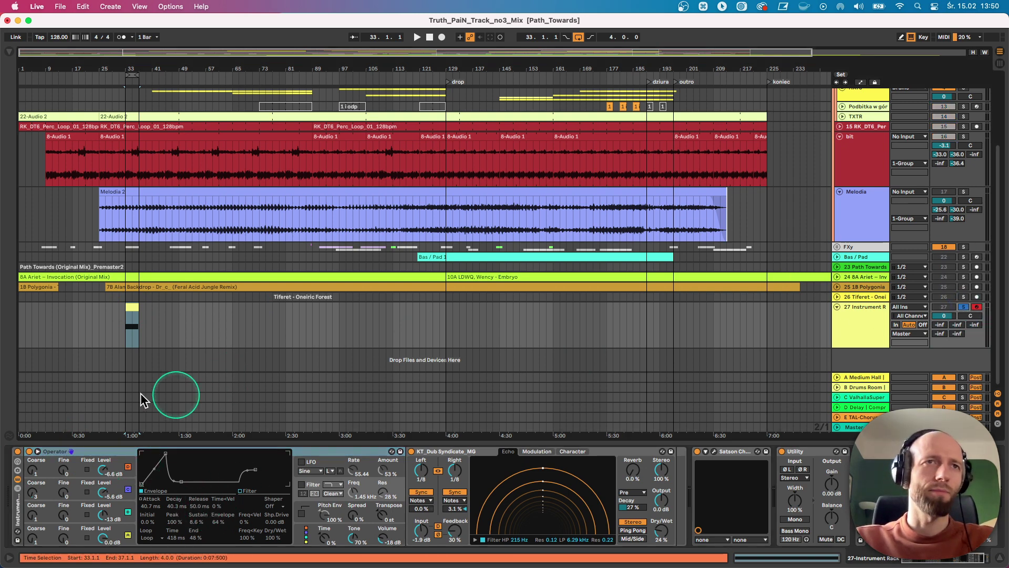
double_click(132, 315)
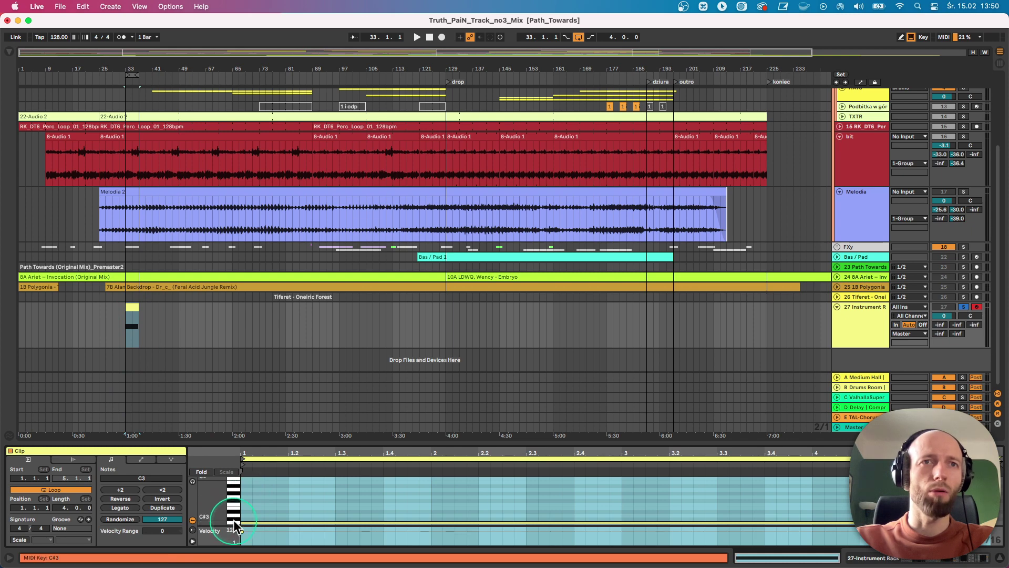
left_click(863, 339)
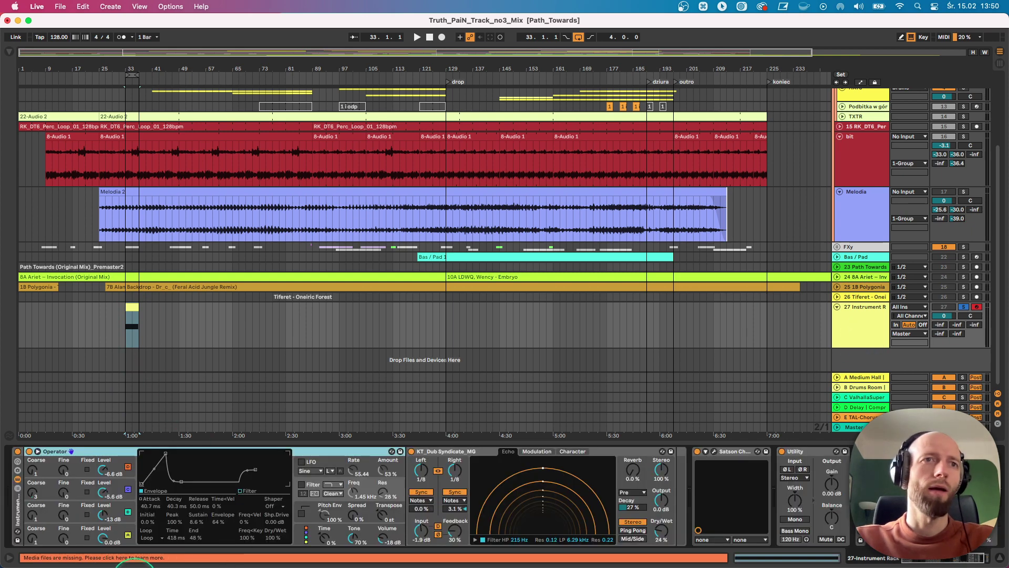
Step: Show the harmonics of Operator's oscillator A and redraw part of its user waveform's partials
left_click(129, 532)
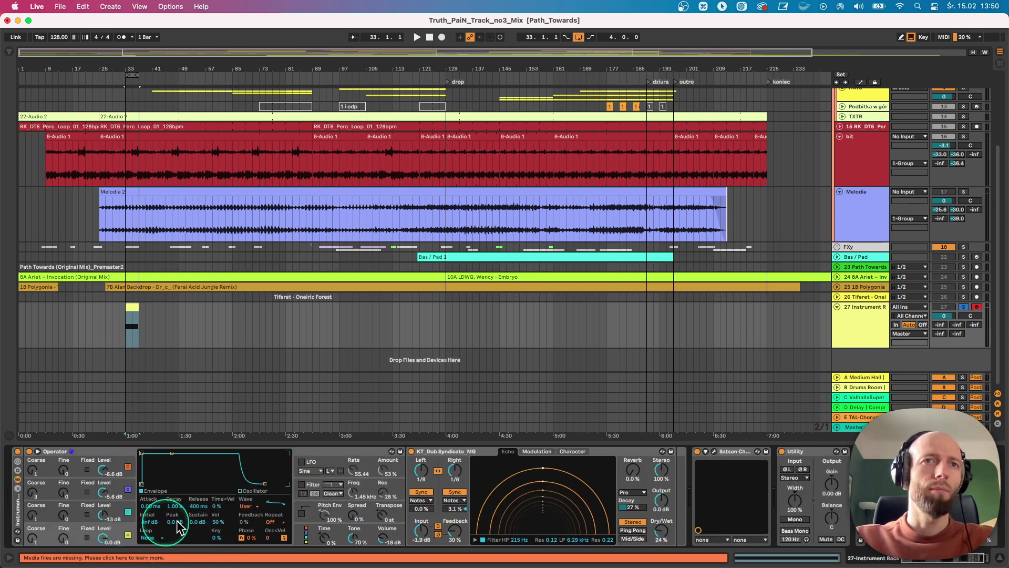
left_click(249, 505)
left_click(266, 502)
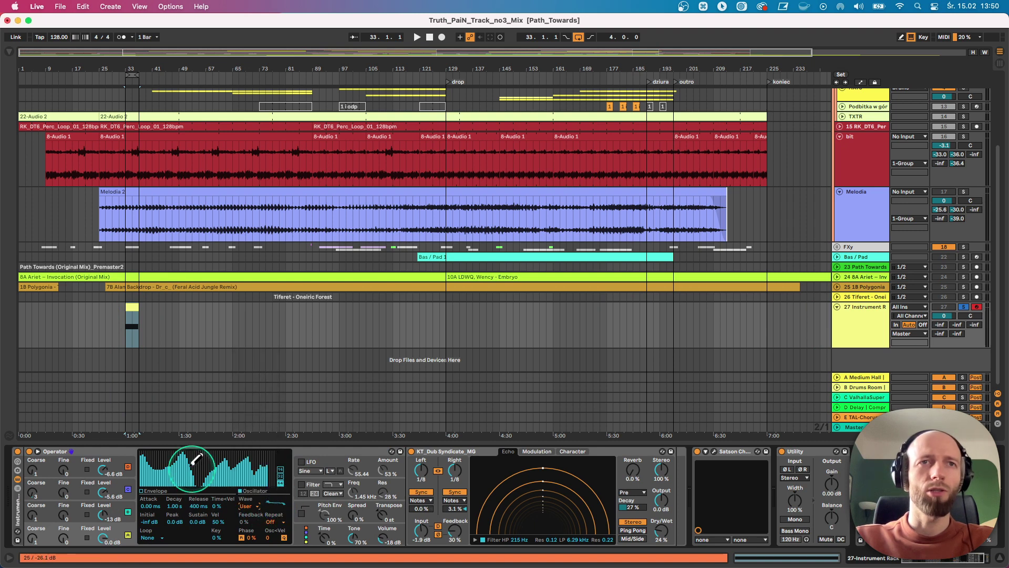
mouse_move(226, 465)
left_mouse_down()
mouse_move(270, 464)
mouse_move(231, 467)
left_mouse_up()
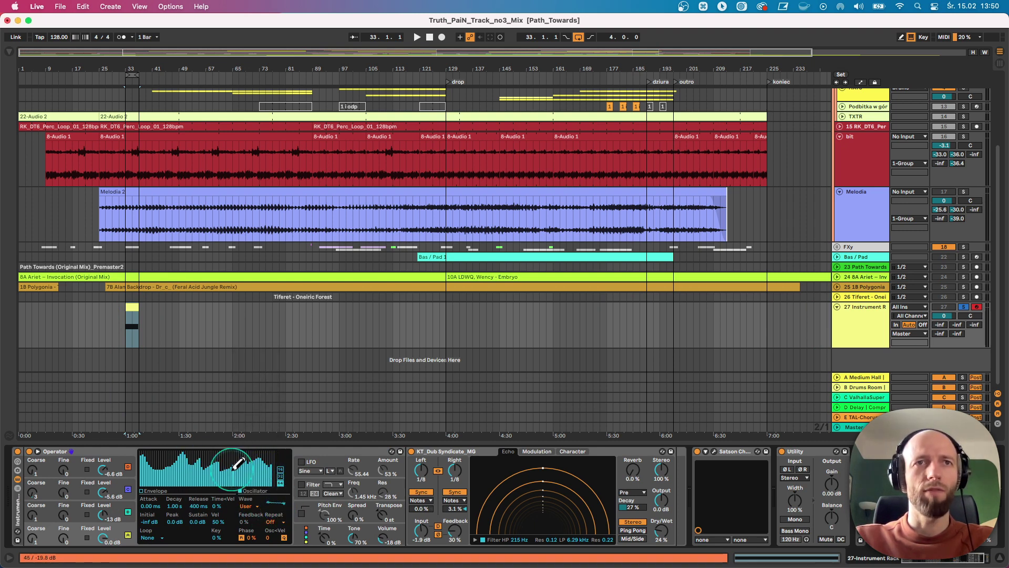
Step: Turn off Operator's oscillators B, C and D so that only oscillator A stays active
left_click(127, 512)
left_click(127, 489)
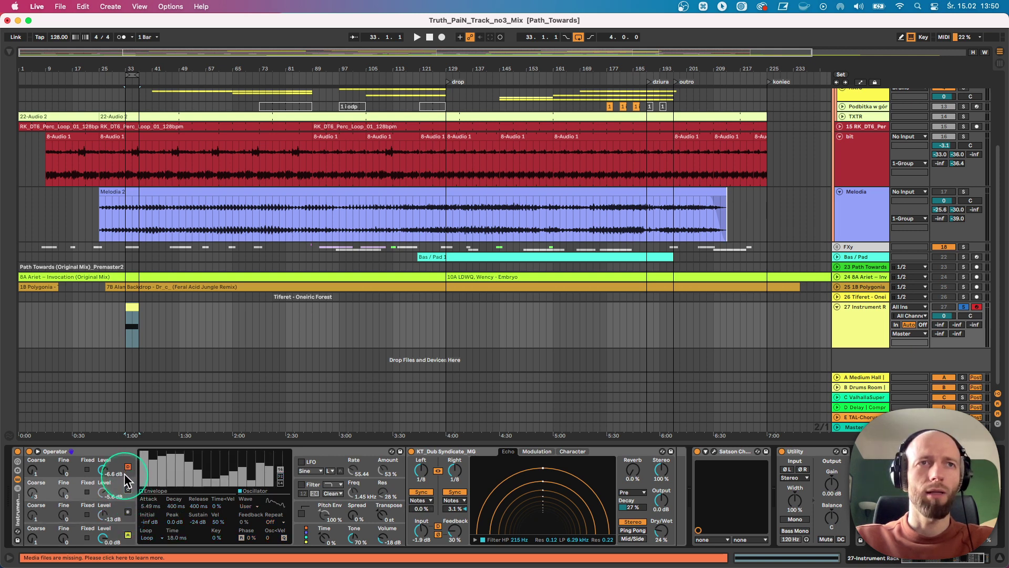
left_click(128, 466)
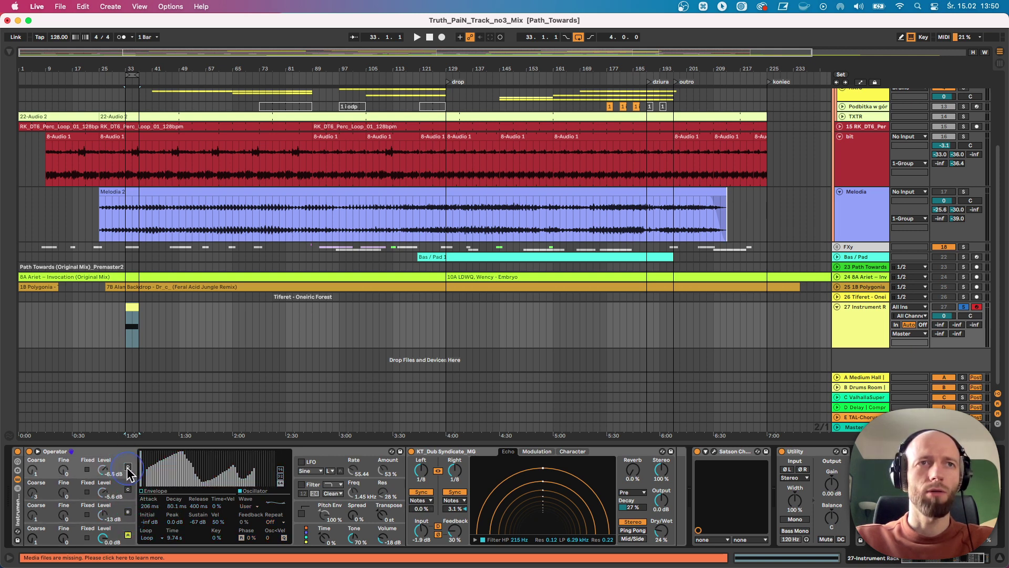
Step: Display oscillator A and play the clip to hear that oscillator on its own
left_click(130, 526)
key("space")
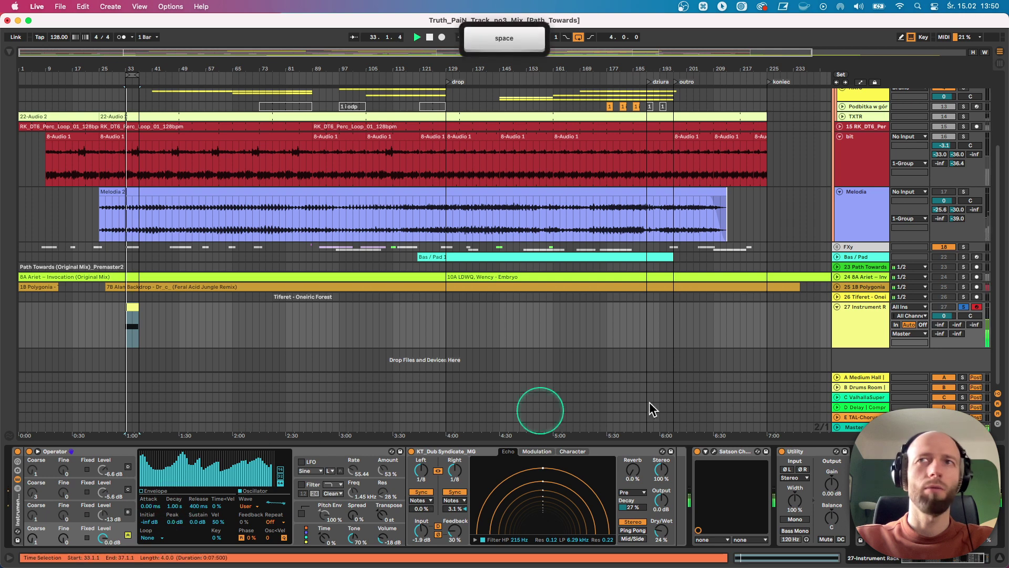
key("space")
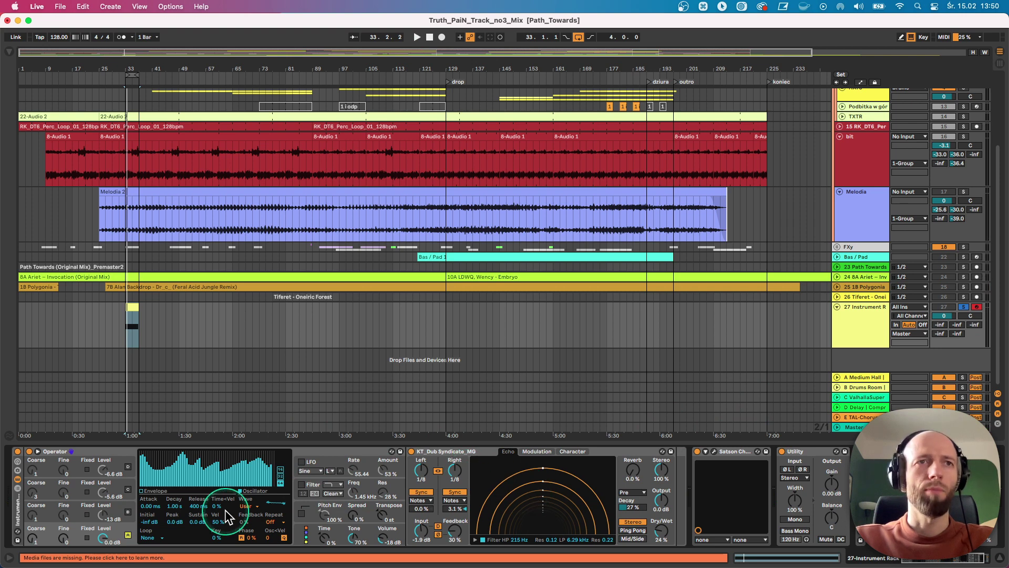
Step: Turn on oscillator B, shorten its envelope attack to about 17.2 ms and audition the result
left_click(128, 513)
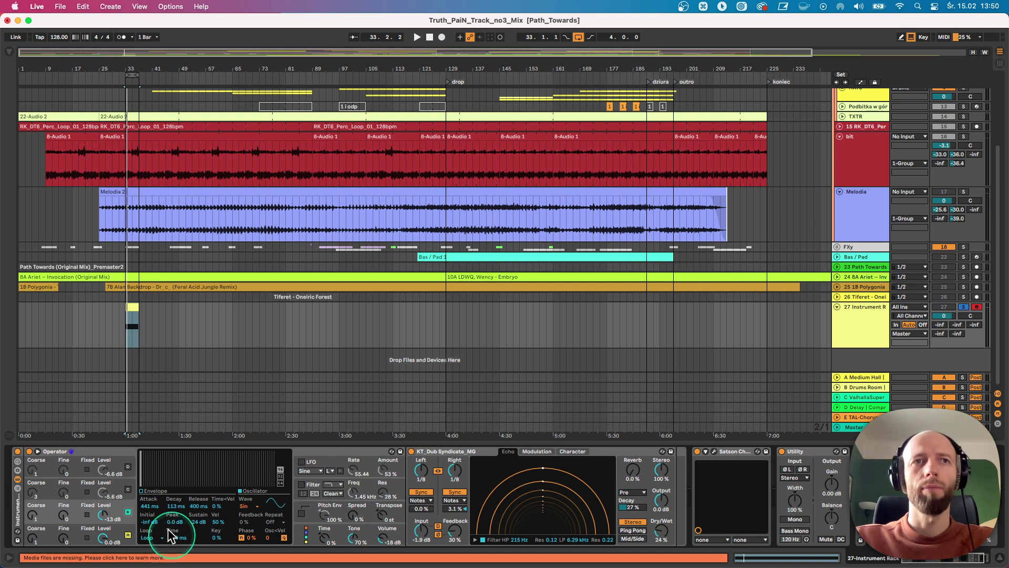
left_click_drag(151, 512, 164, 531)
key("space")
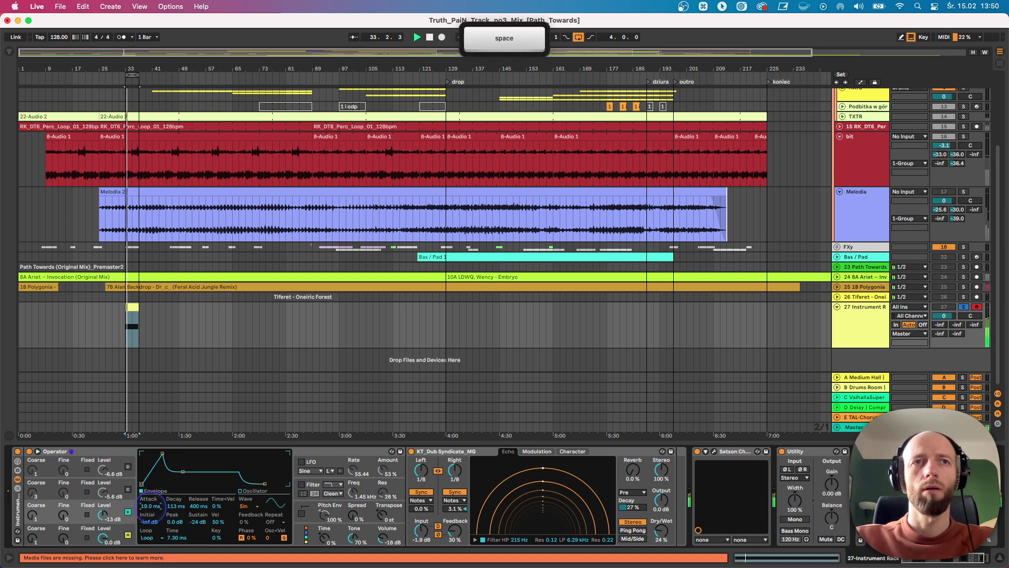
key("space")
Step: Compare oscillator B's envelope during playback with its loop mode set to None and back to Loop
left_click(152, 537)
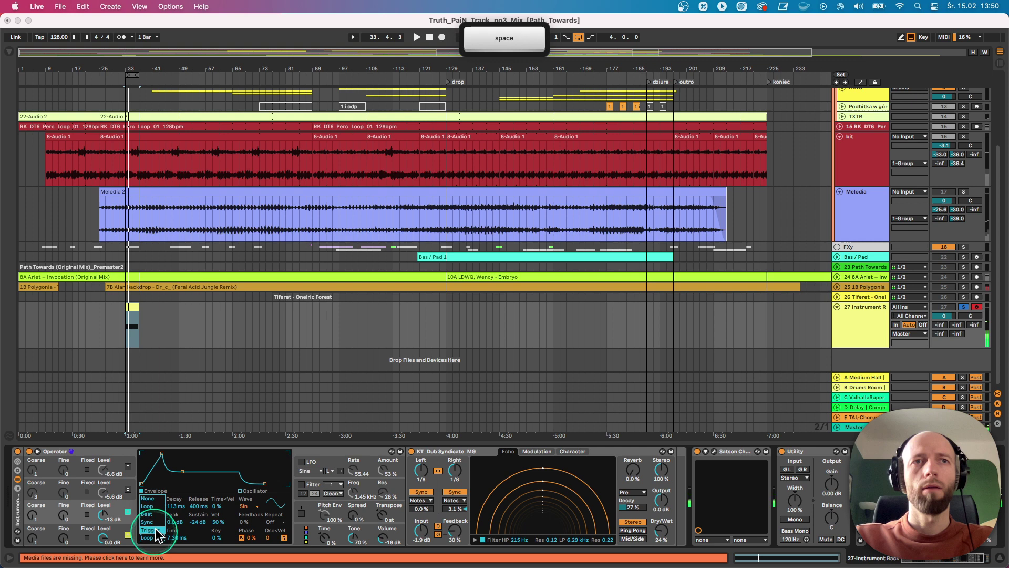
left_click(153, 499)
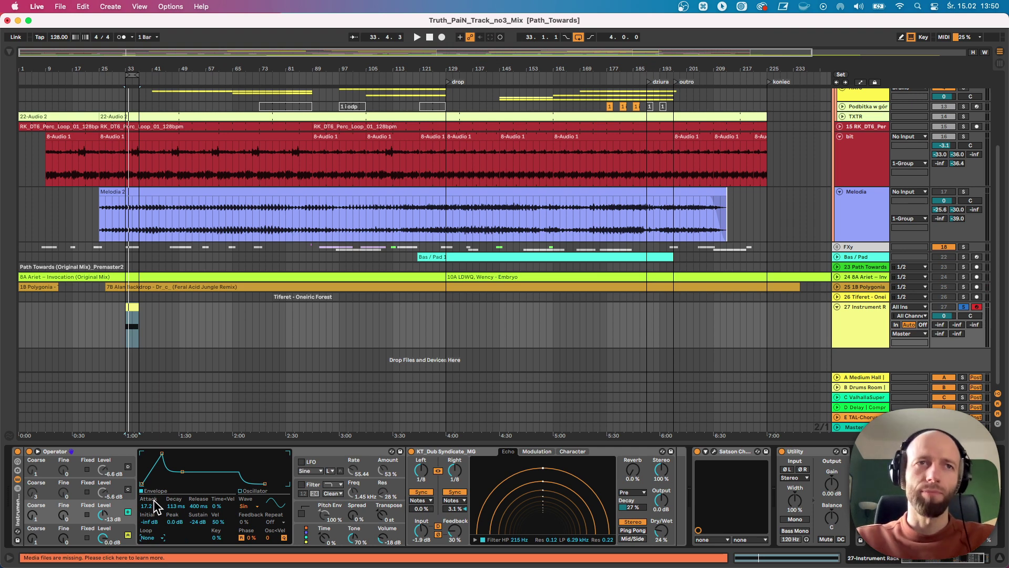
key("space")
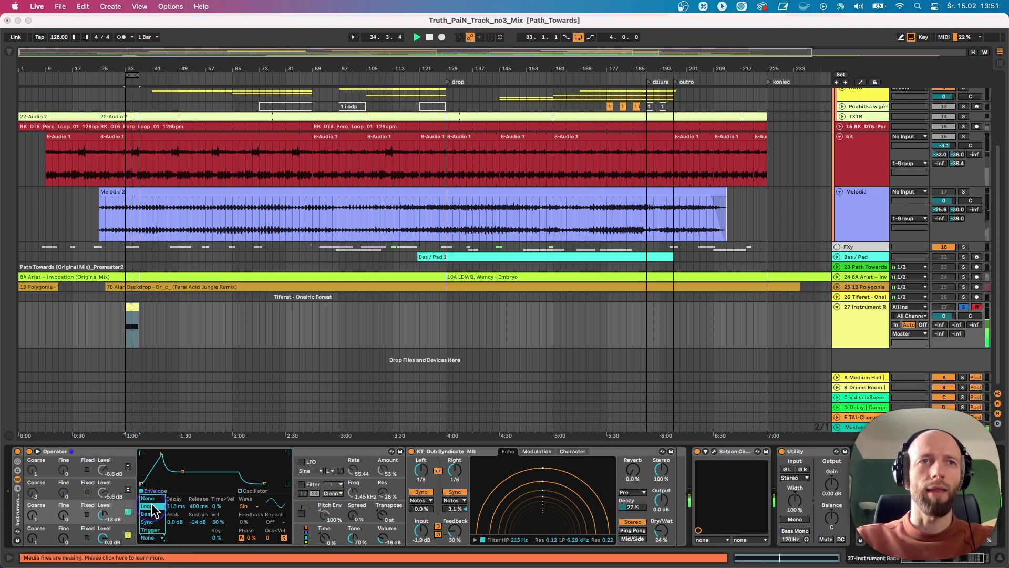
key("space")
key("space")
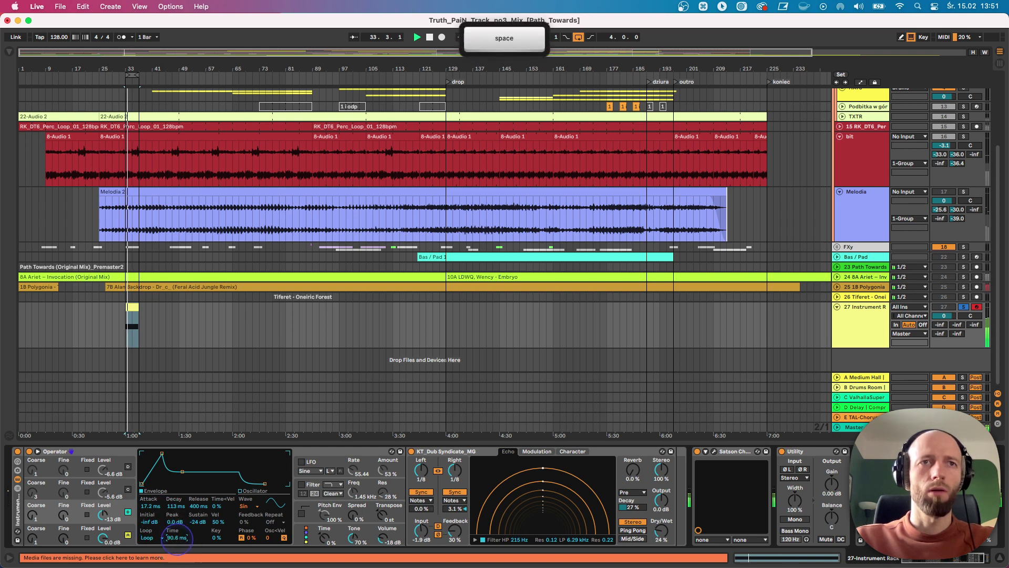
Step: Sweep oscillator B's envelope loop time during playback, ending at 108 ms, and raise its attack to 37.0 ms
left_click_drag(176, 537, 176, 537)
key("space")
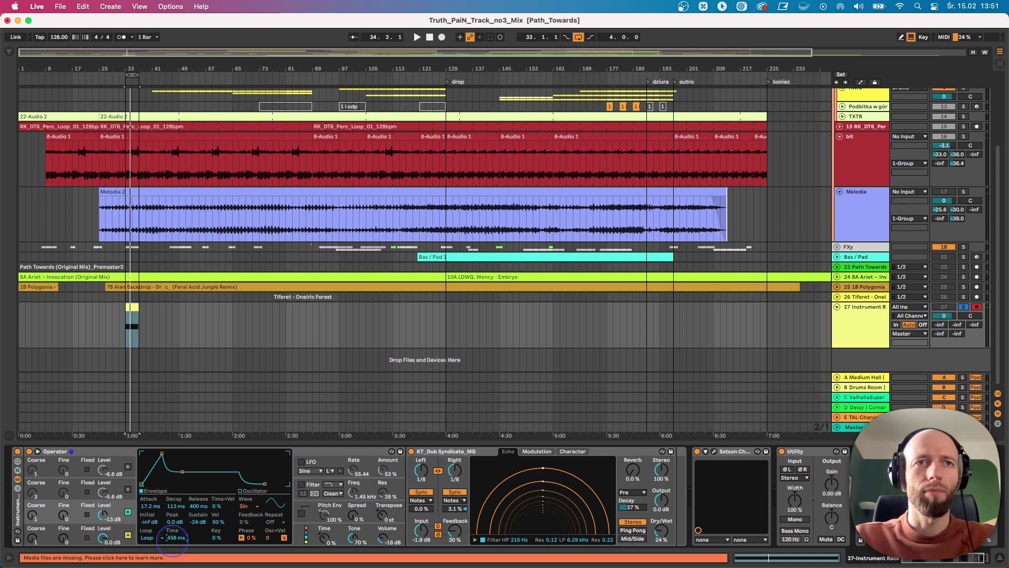
key("space")
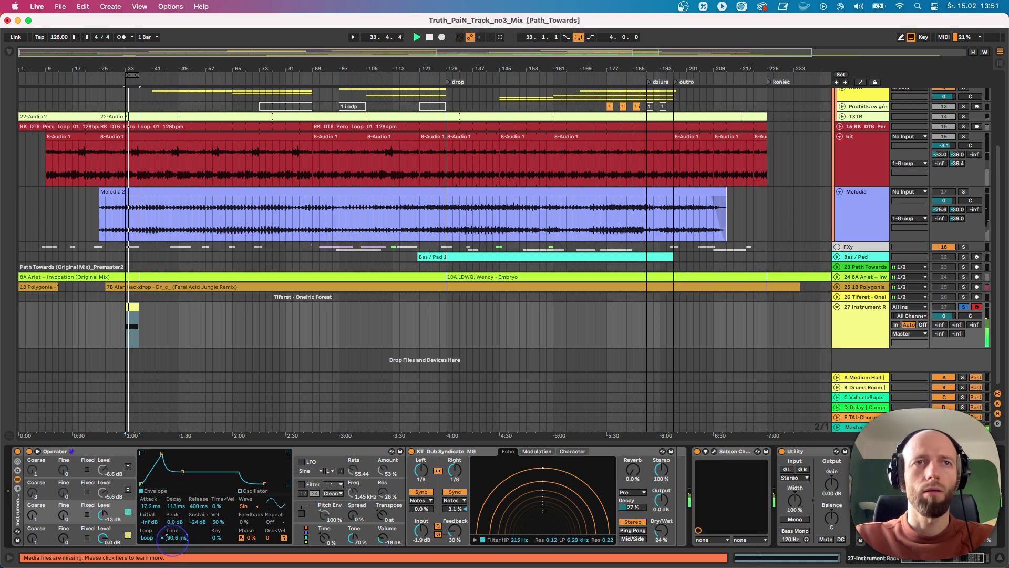
left_click_drag(172, 538, 152, 494)
key("space")
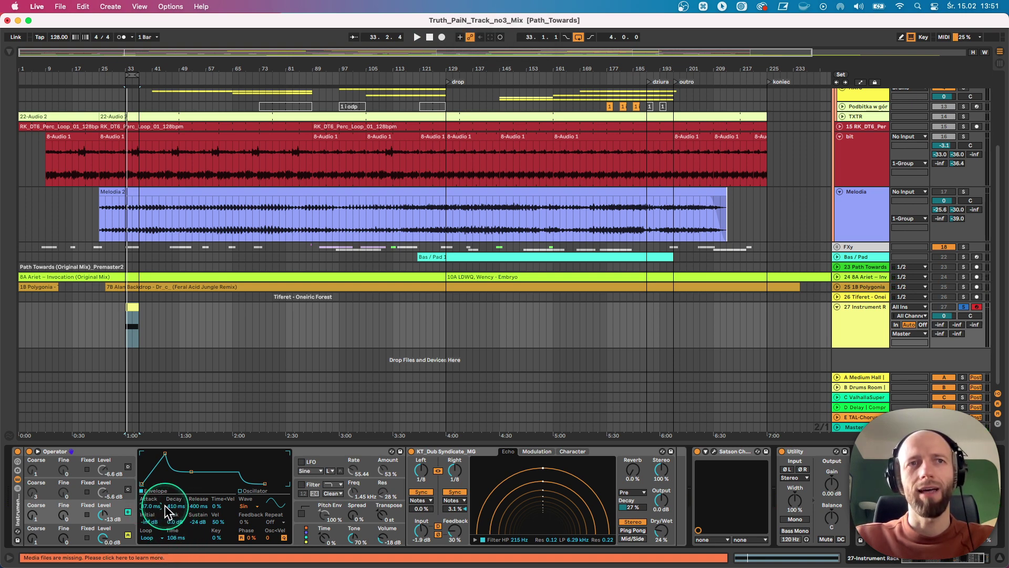
Step: Set oscillator B's envelope to 345 ms decay, -inf dB sustain and 48.3 ms loop time during playback
key("space")
left_click_drag(174, 506, 204, 541)
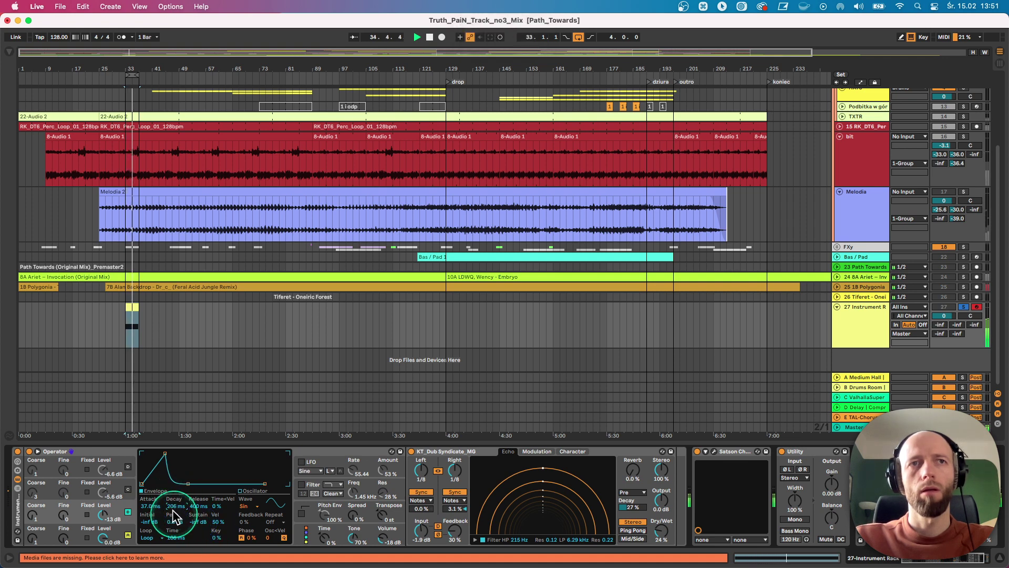
left_click_drag(175, 505, 177, 533)
key("space")
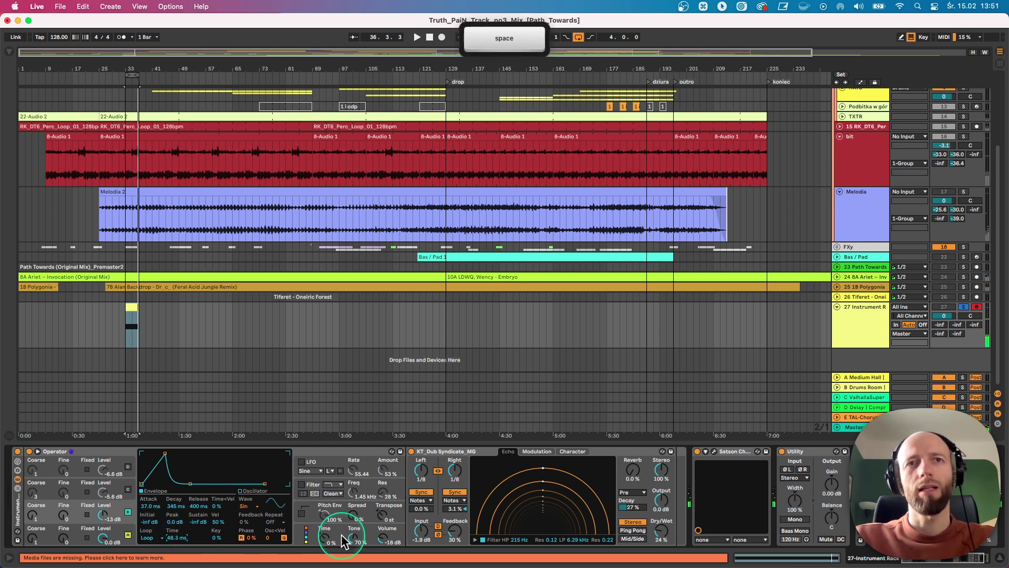
Step: Try Operator's global Time control during playback and compare its global settings with oscillator B's envelope
key("space")
mouse_move(322, 543)
left_mouse_down()
mouse_move(322, 528)
mouse_move(323, 540)
left_mouse_up()
key("space")
left_click(320, 533)
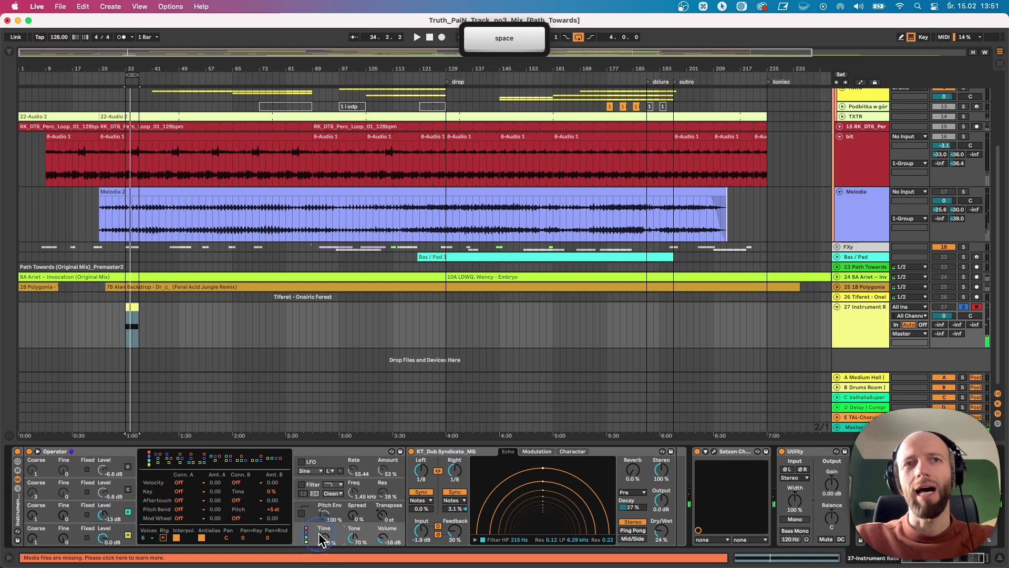
left_click(131, 521)
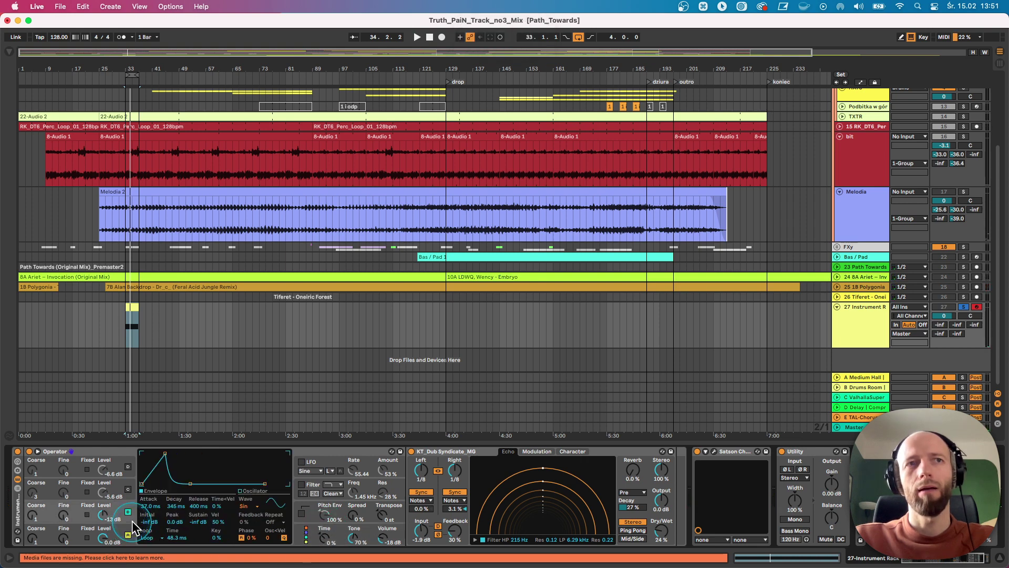
left_click(324, 539)
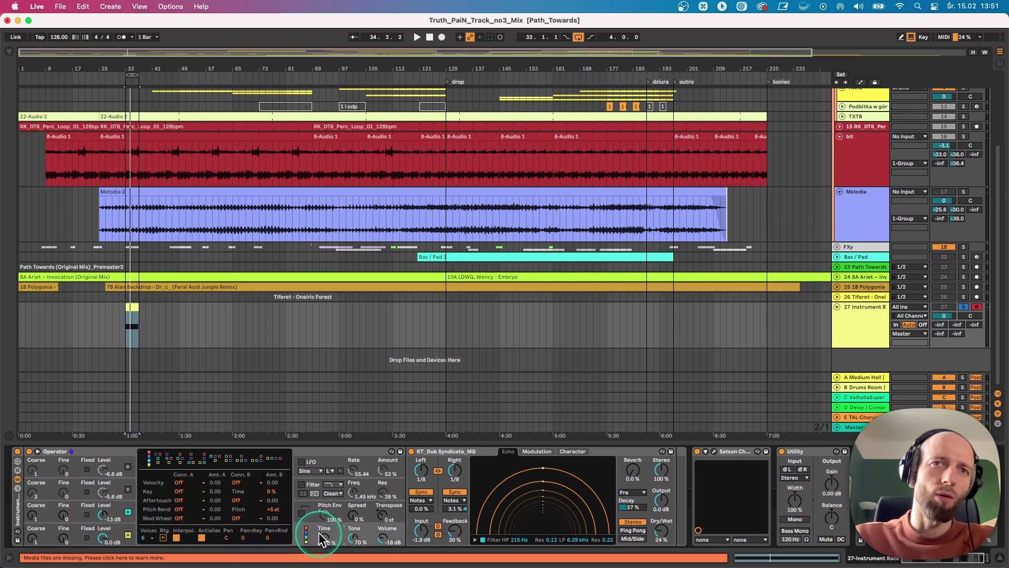
left_click(124, 532)
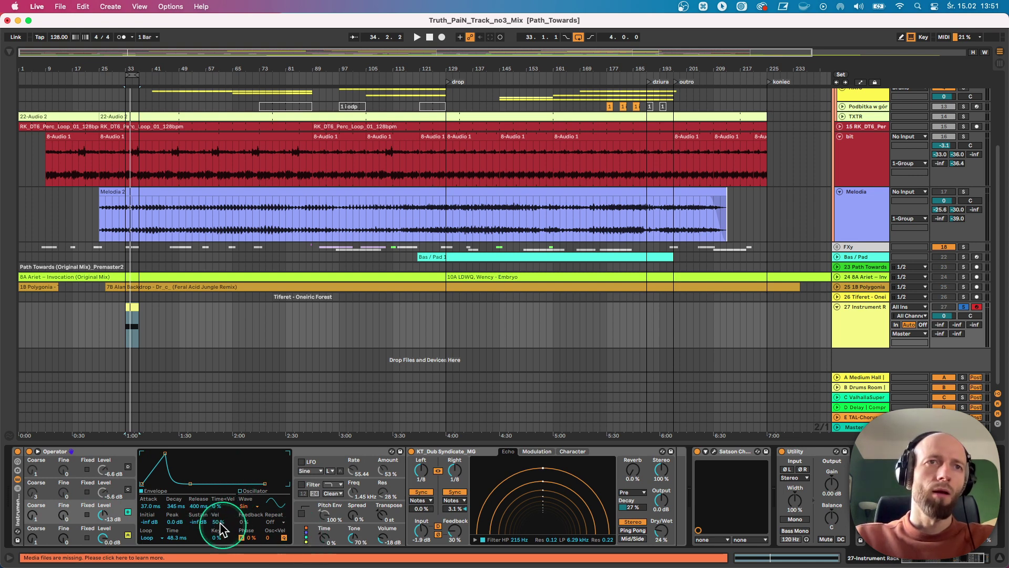
Step: Turn on oscillator C and raise its envelope loop time to about 119 ms while auditioning it with oscillator B
left_click(129, 498)
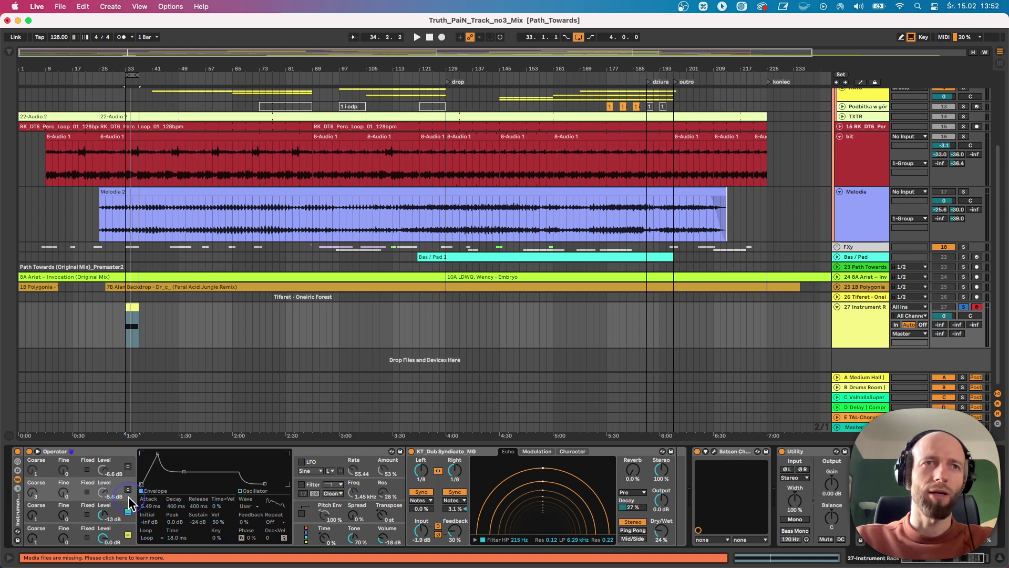
key("space")
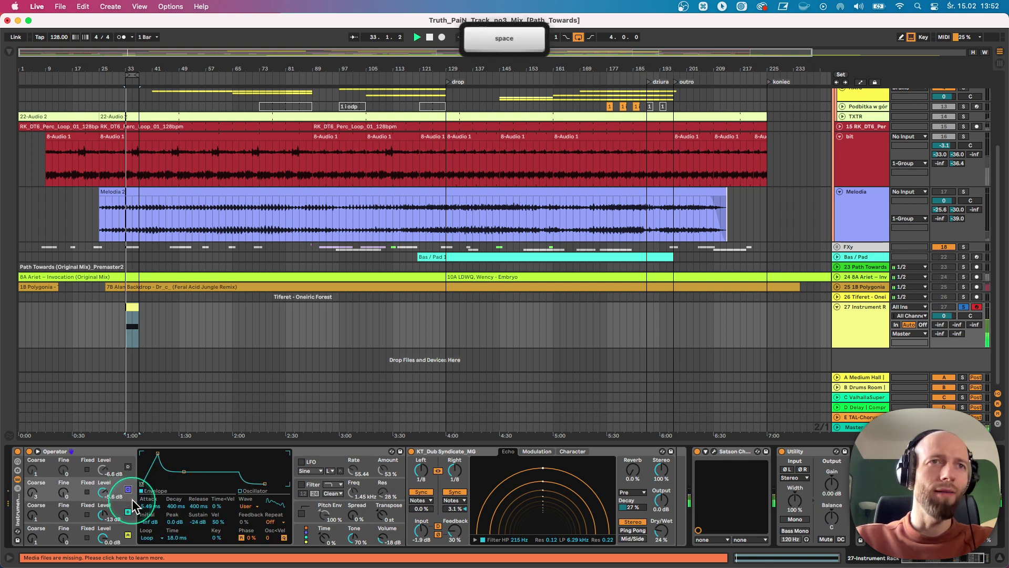
left_click_drag(170, 544, 172, 539)
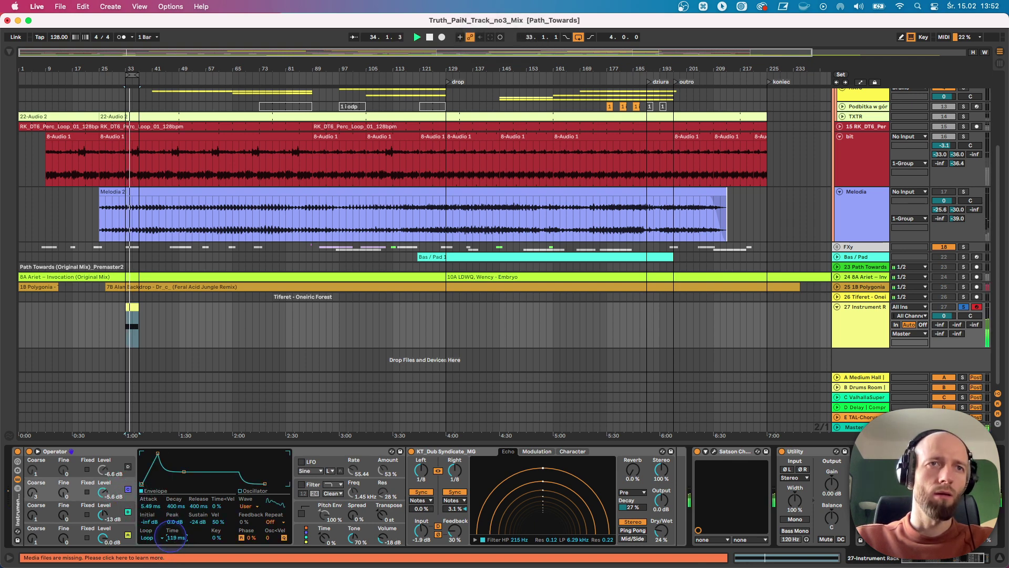
left_click(129, 513)
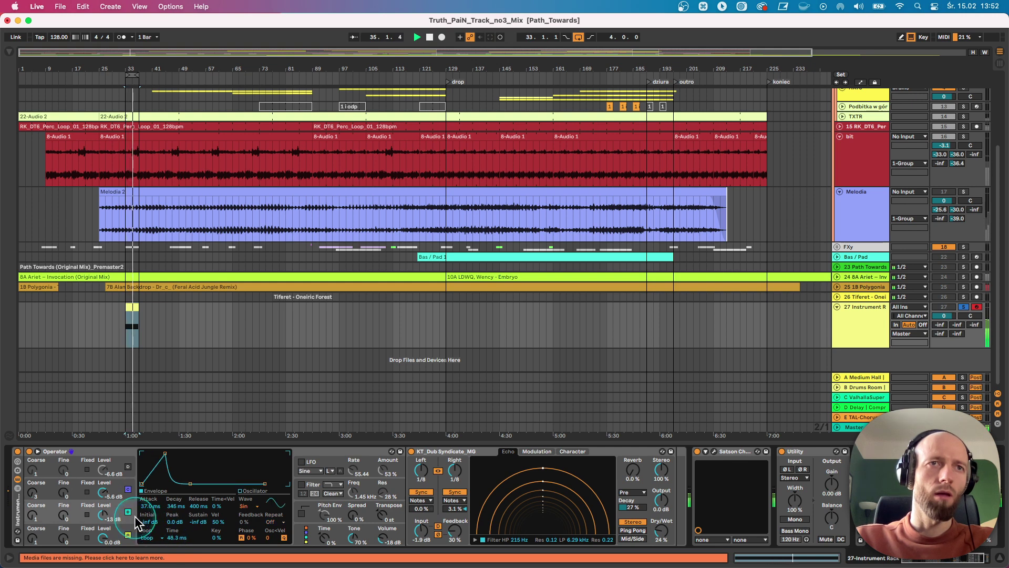
key("space")
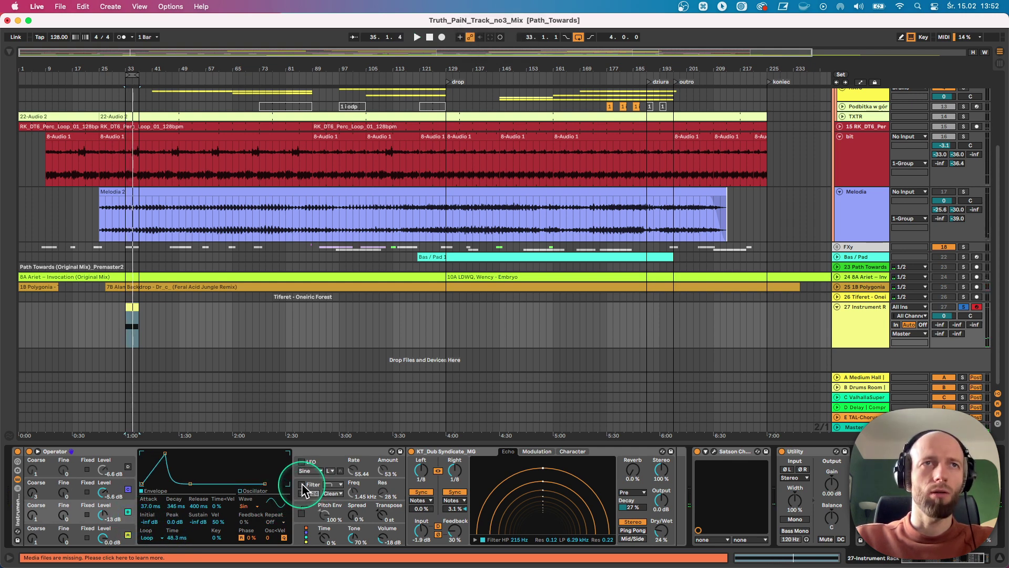
Step: Solo the Melodia track and play it briefly as a reference for the synth sound
left_click(964, 192)
key("space")
key("space")
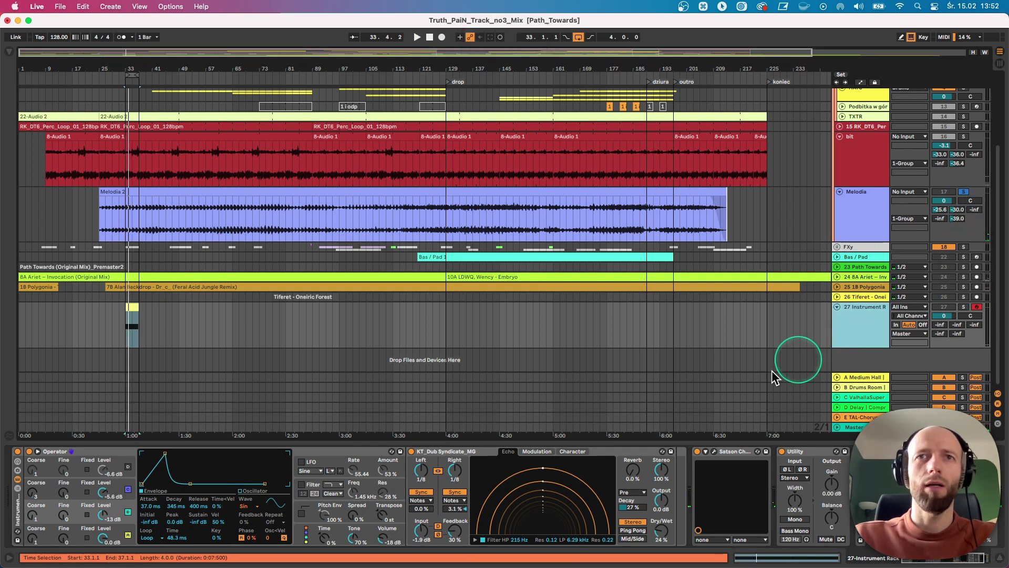
Step: Turn on Operator's filter with its looping envelope and play it with the 27 Instrument Rack track soloed
left_click(301, 484)
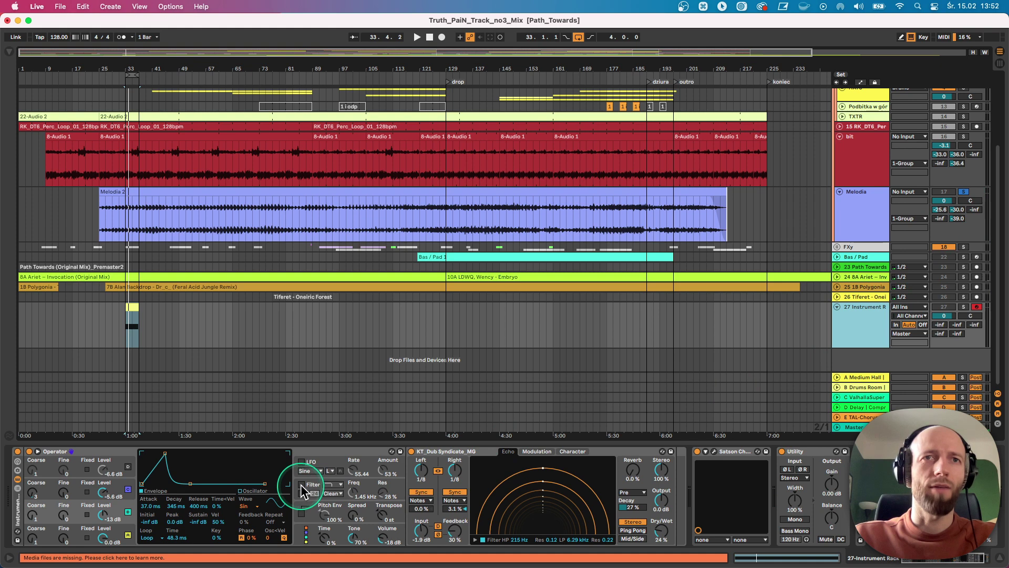
left_click(146, 541)
left_click(173, 538)
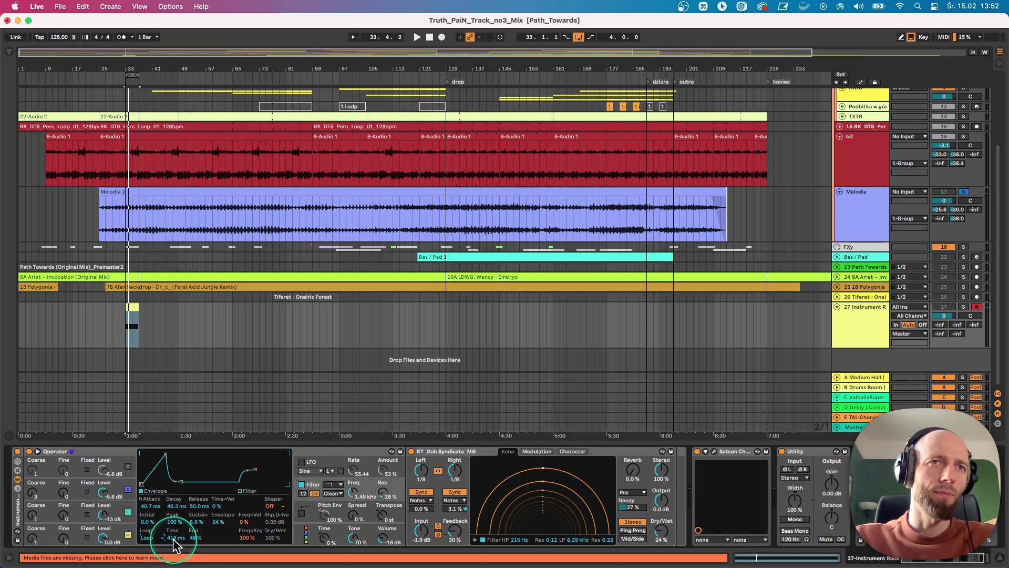
key("space")
left_click(963, 306)
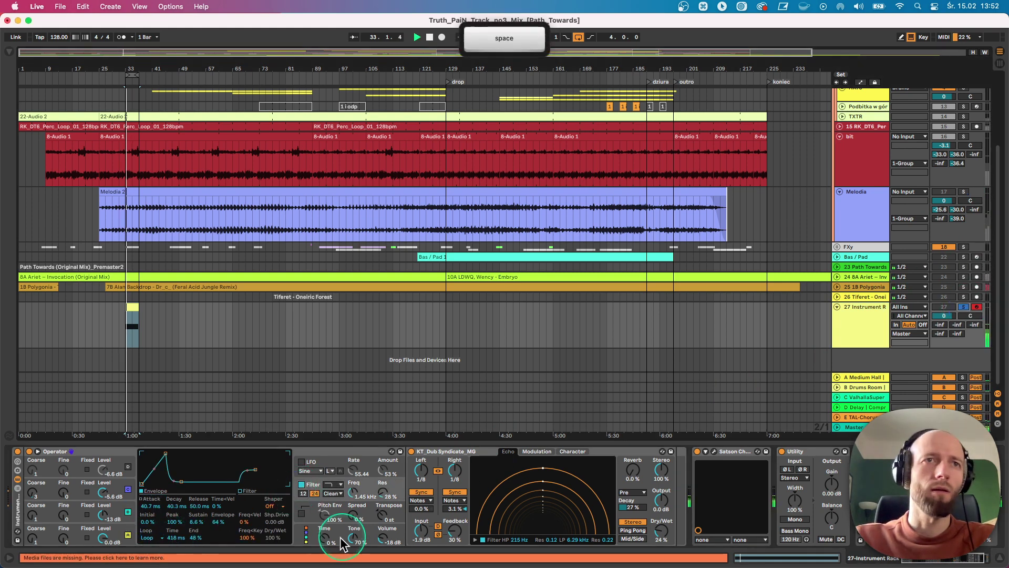
Step: Adjust the filter envelope during playback, setting its decay to 749 ms and envelope amount to 40%
mouse_move(174, 537)
left_mouse_down()
mouse_move(173, 549)
mouse_move(170, 541)
left_mouse_up()
mouse_move(145, 503)
left_mouse_down()
mouse_move(174, 499)
mouse_move(150, 504)
left_mouse_up()
left_click_drag(173, 537, 216, 523)
left_click(220, 524)
left_click(181, 528)
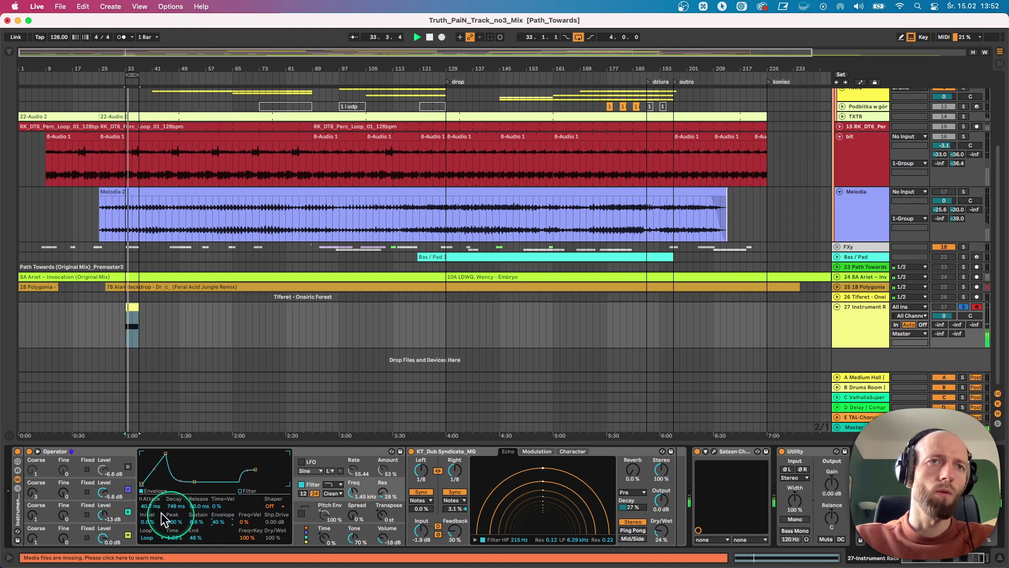
Step: Shorten the filter envelope to 4.53 ms attack, 37.0 ms decay and 1.73 ms loop time
left_click_drag(168, 505, 174, 543)
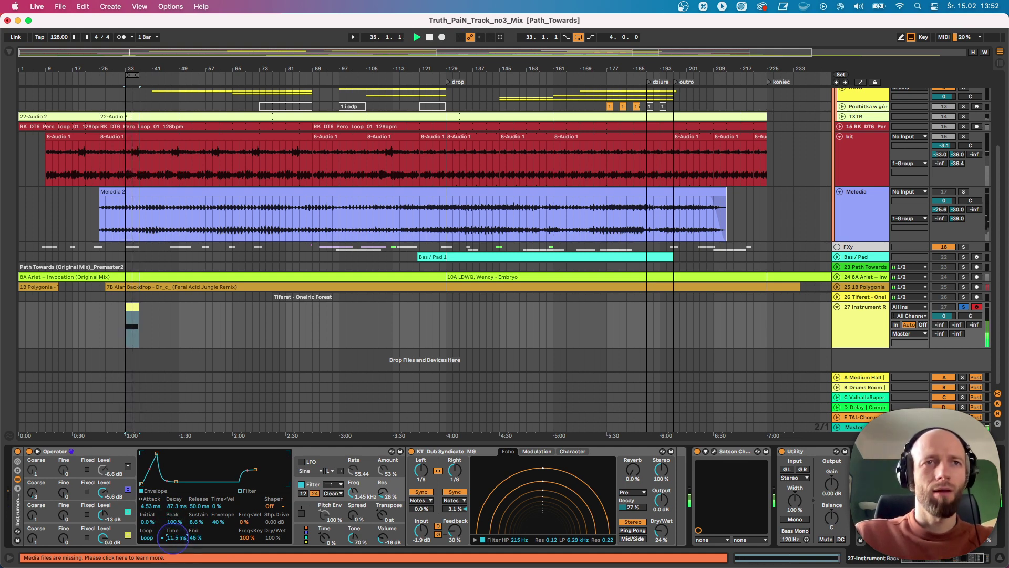
left_click_drag(167, 538, 174, 544)
mouse_move(175, 506)
left_mouse_down()
mouse_move(175, 518)
mouse_move(175, 496)
mouse_move(175, 509)
left_mouse_up()
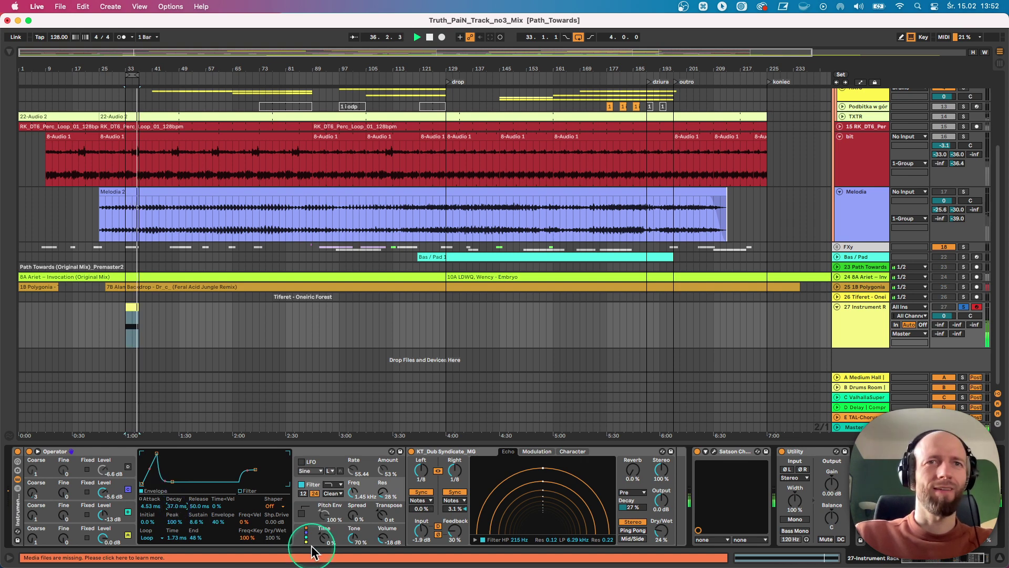
Step: Set Operator's global Time to -1% during playback and return to oscillator B's envelope
left_click_drag(320, 544, 319, 547)
key("space")
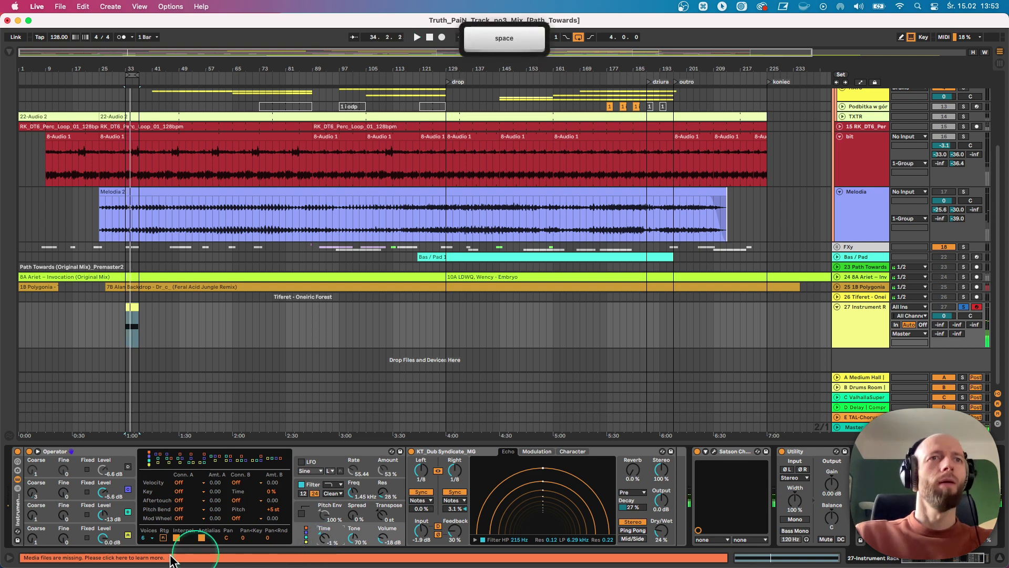
left_click(129, 534)
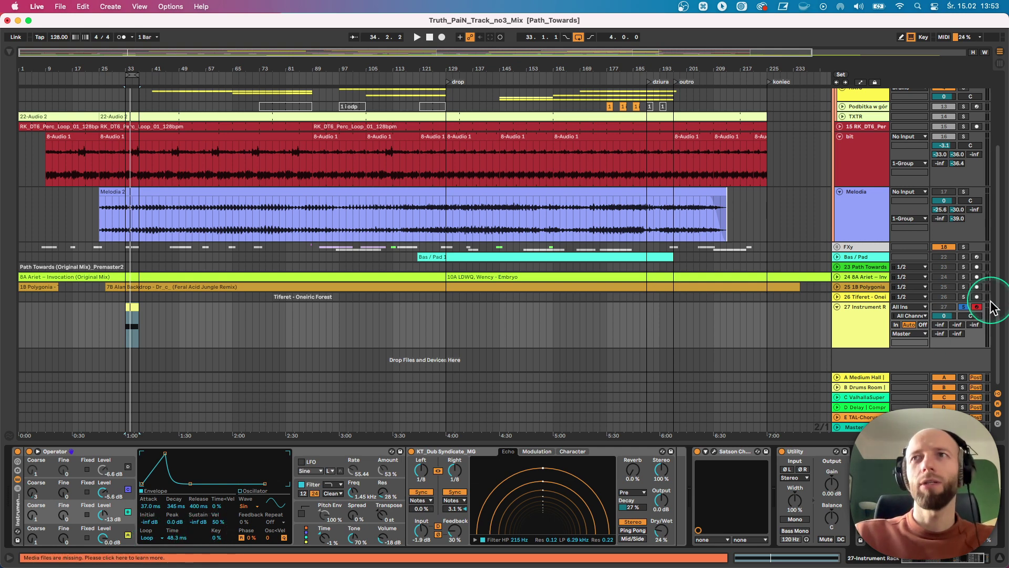
Step: Unsolo the 27 Instrument Rack track and audition the bit track in solo for comparison
left_click(963, 191)
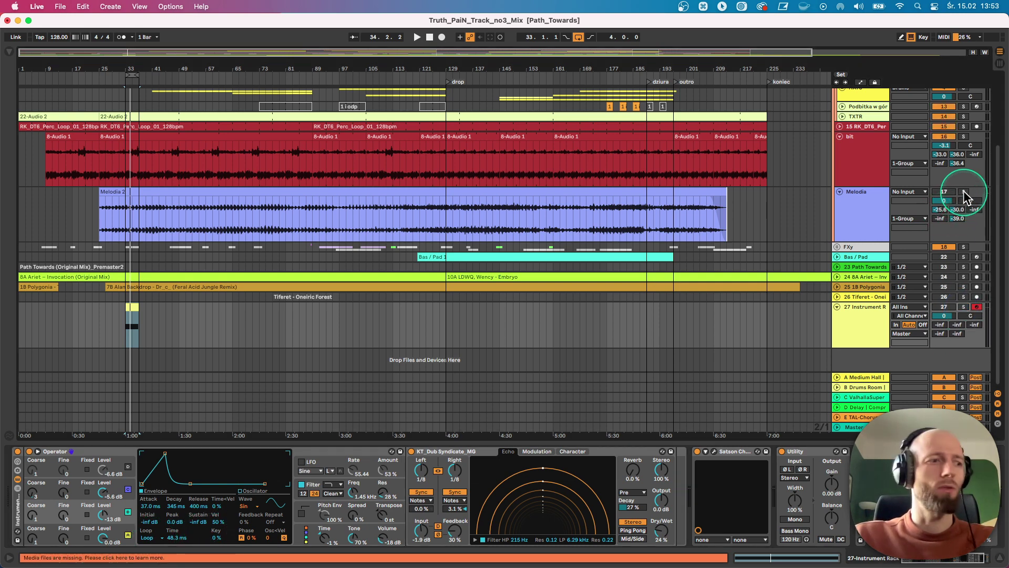
key("space")
key("space")
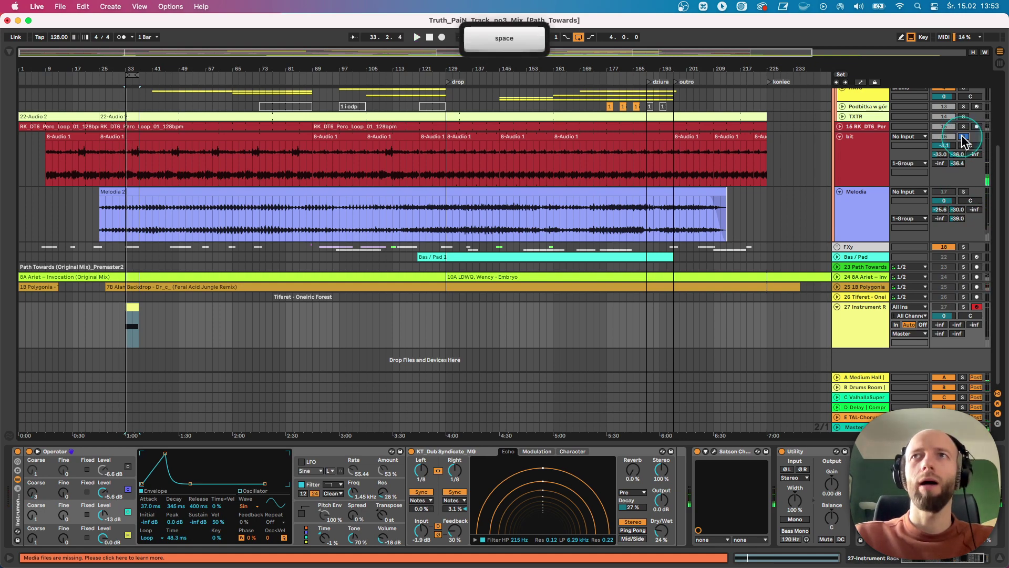
key("space")
key("space")
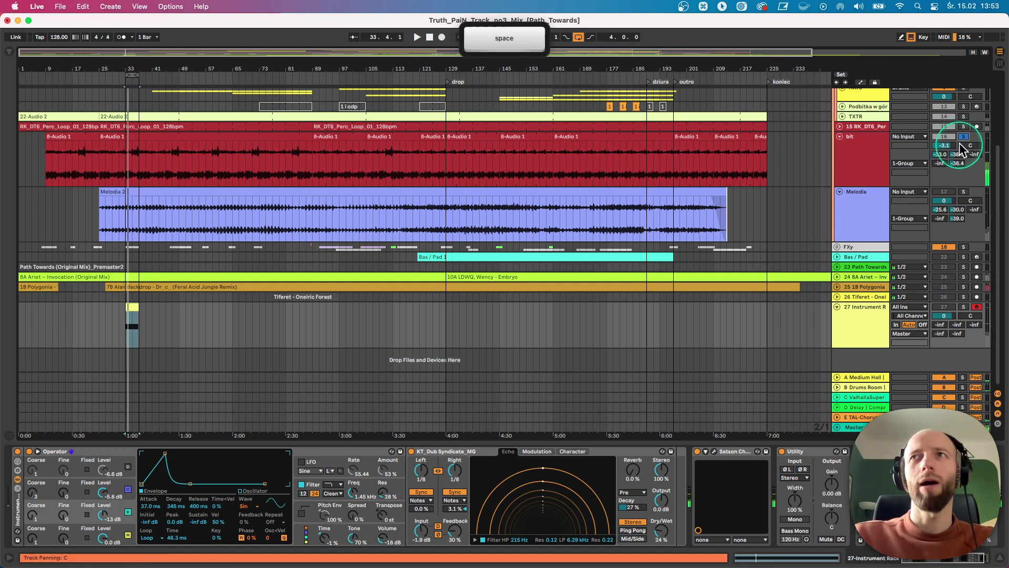
scroll(833, 280, "up", 5)
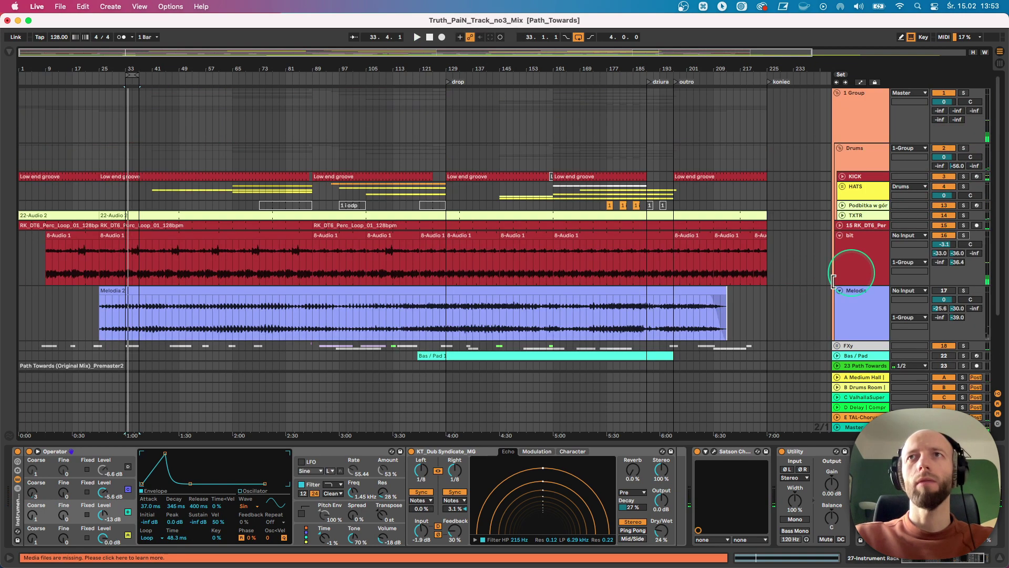
Step: Play the arrangement from about bar 55 and select the Melodia clip to view that track's device chain
left_click(213, 253)
left_click(195, 76)
scroll(275, 203, "down", 5)
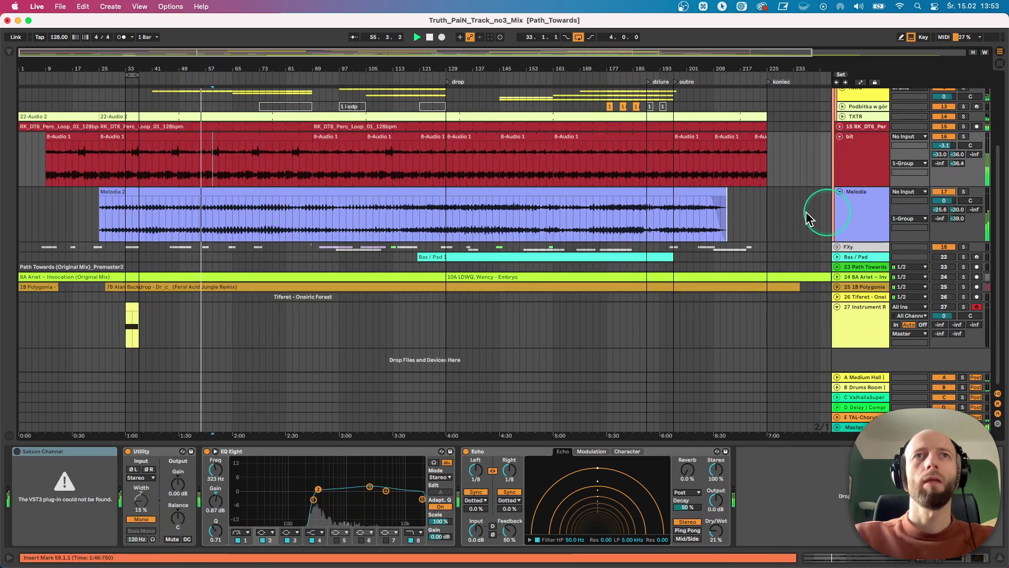
left_click(108, 193)
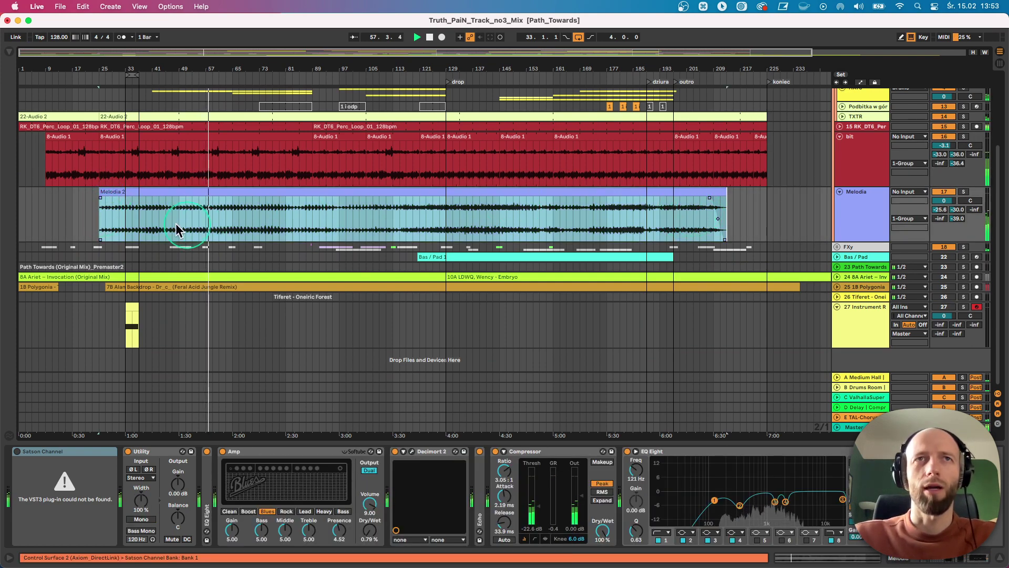
scroll(216, 231, "up", 3)
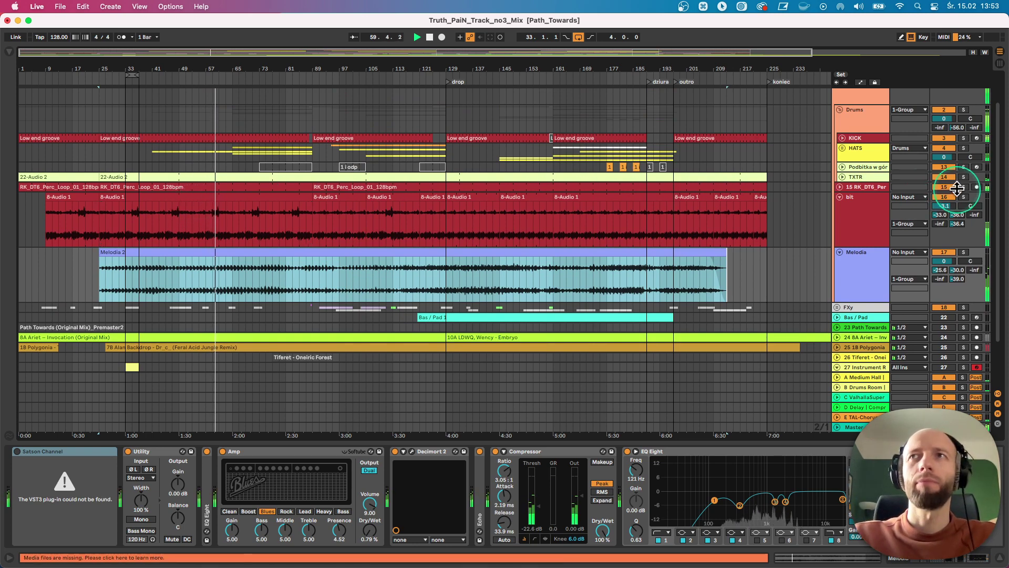
Step: Unfold and solo the 15 RK_DT6_Perc track, open its second clip and audition it from bar 25
left_click(840, 186)
left_click(964, 190)
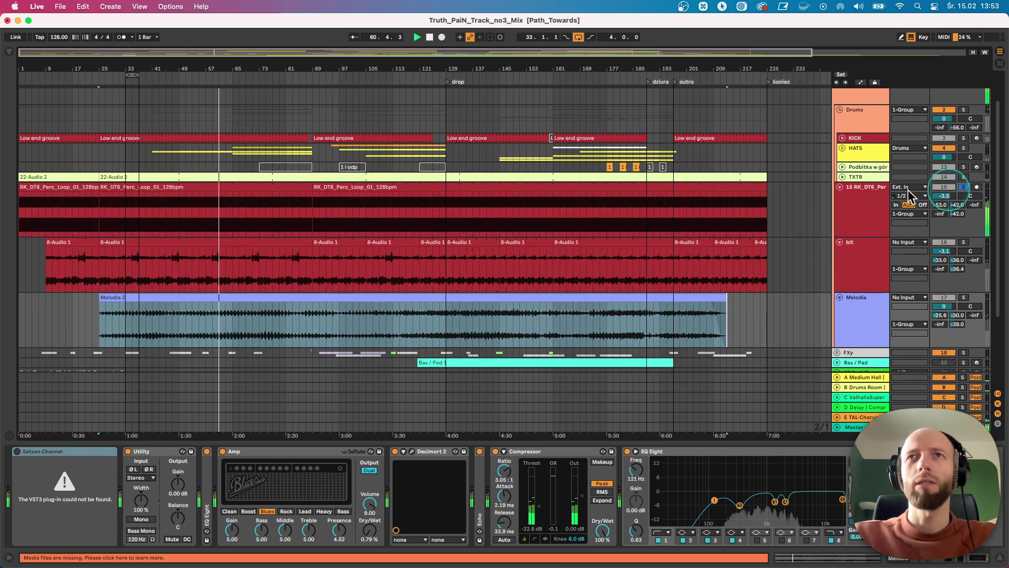
double_click(254, 190)
key("space")
key("space")
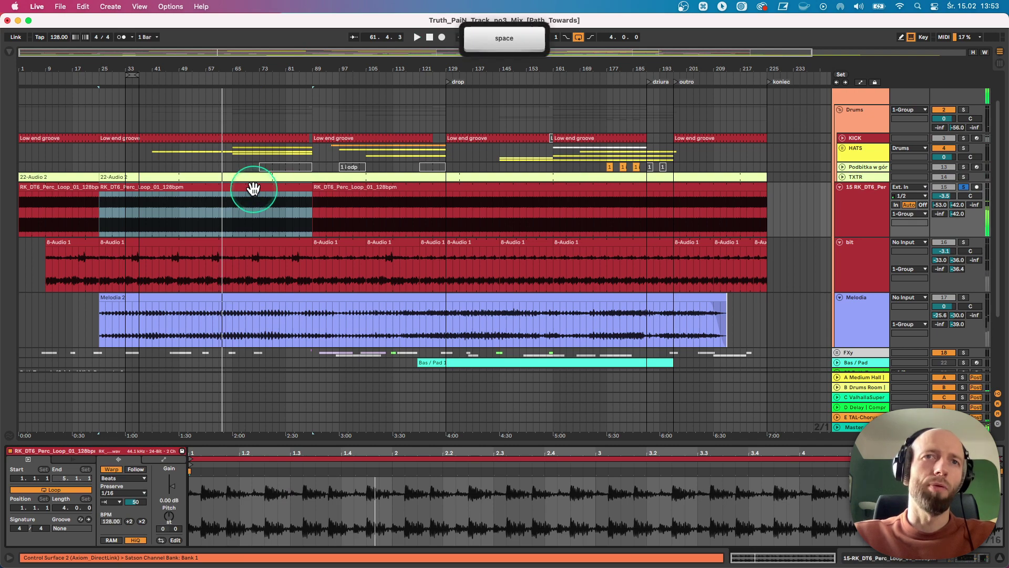
key("space")
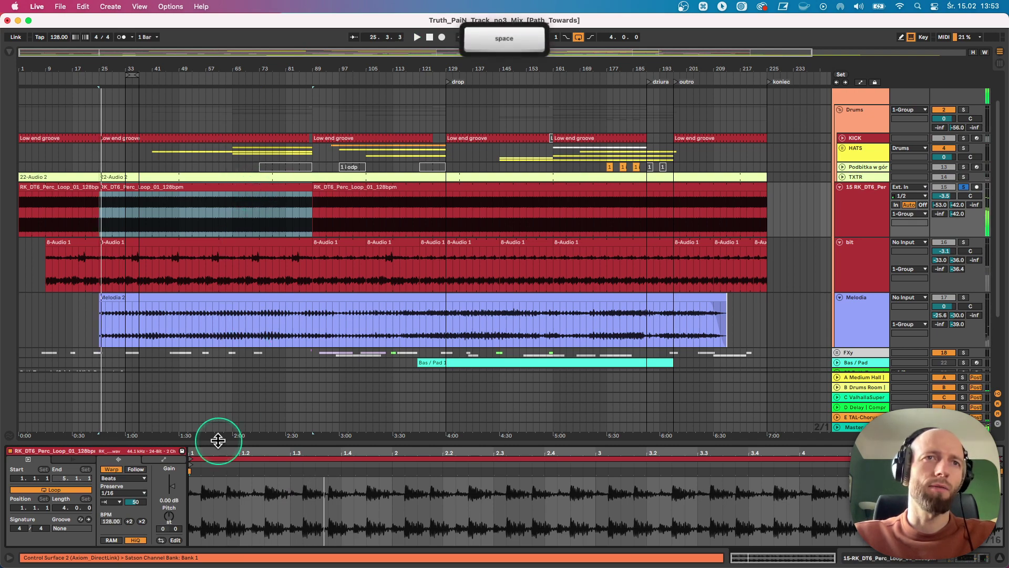
Step: Solo 1 Group and play it from bar 25 with the bit and Melodia tracks deactivated
left_click(141, 499)
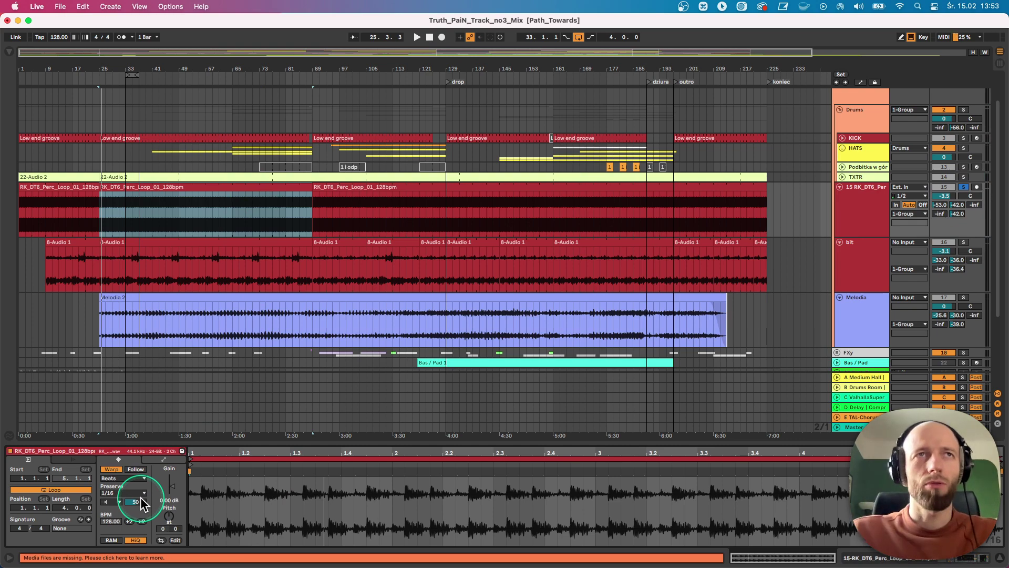
scroll(962, 92, "up", 2)
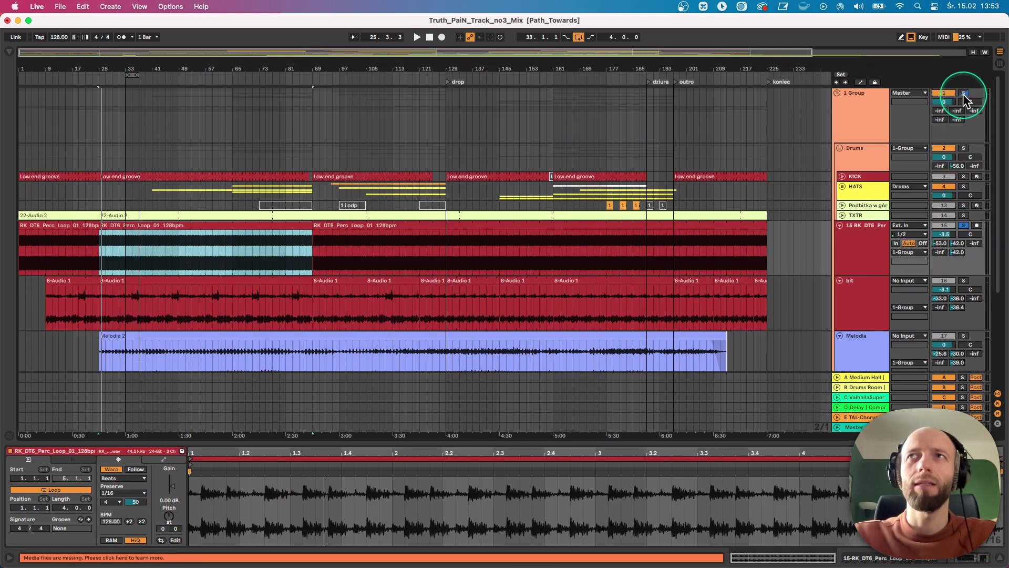
key("space")
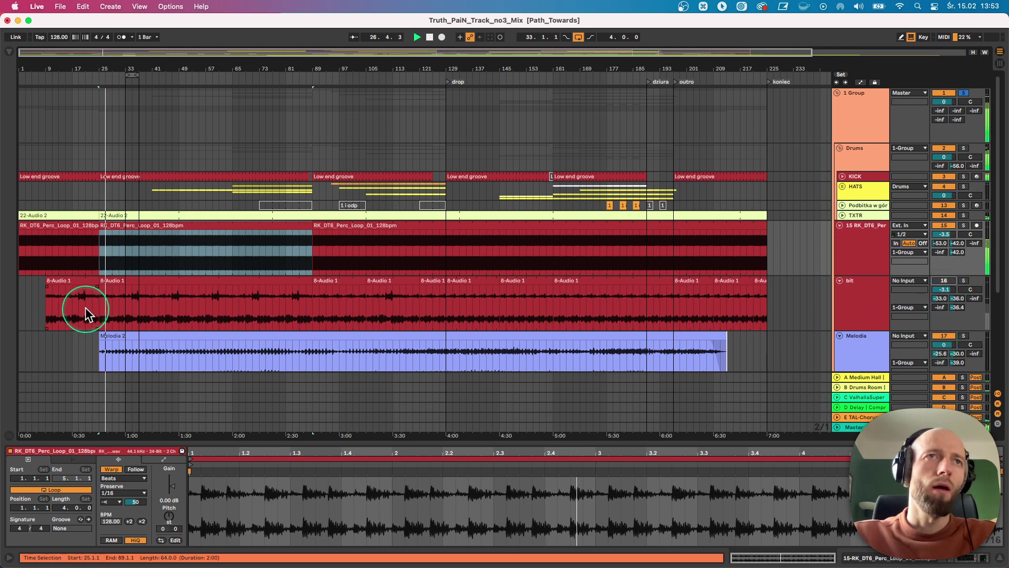
left_click(944, 336)
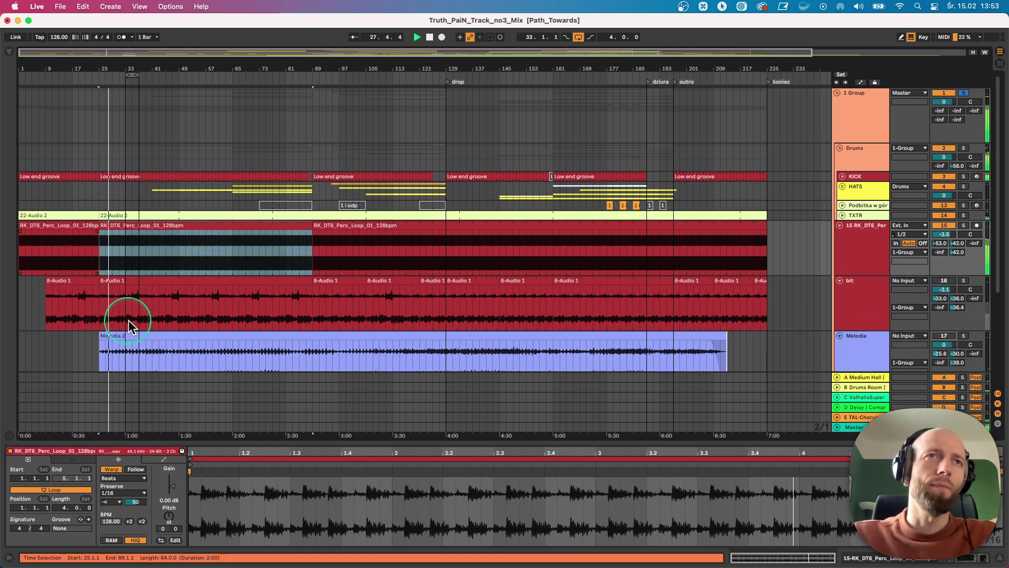
Step: Audition the percussion loop with its warp mode set to Complex, and restore the Beats mode
left_click(123, 478)
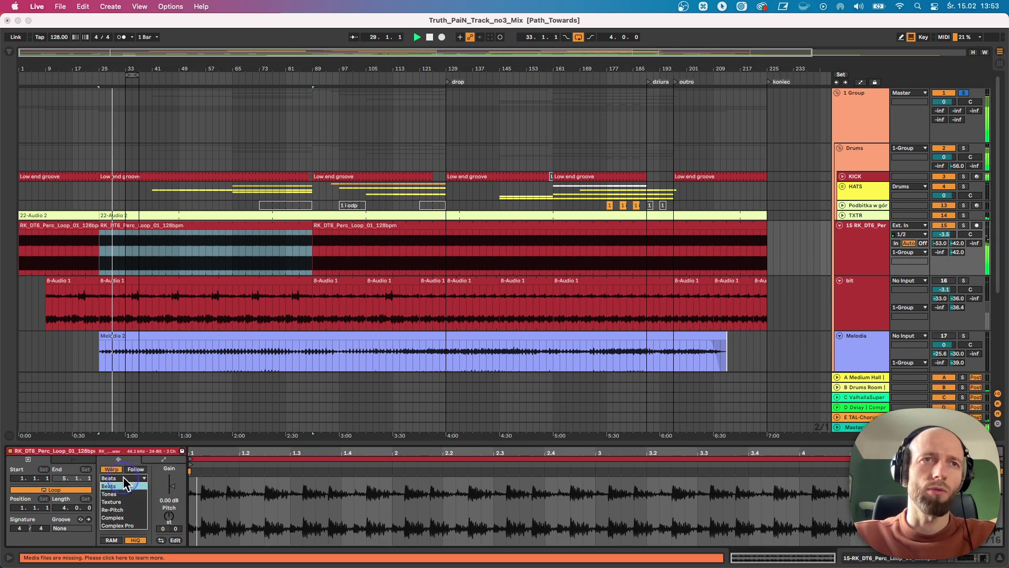
left_click(119, 461)
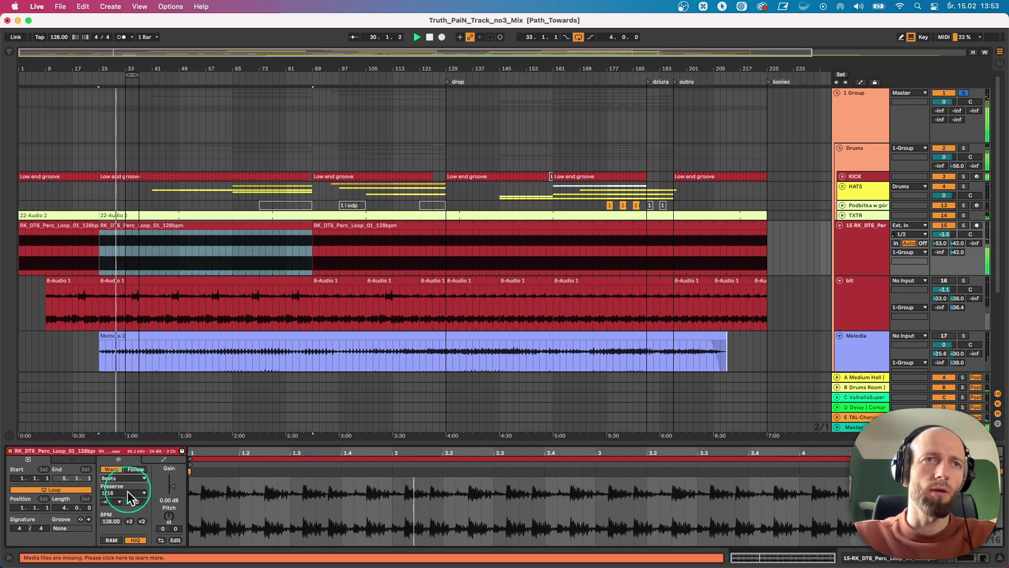
left_click(110, 502)
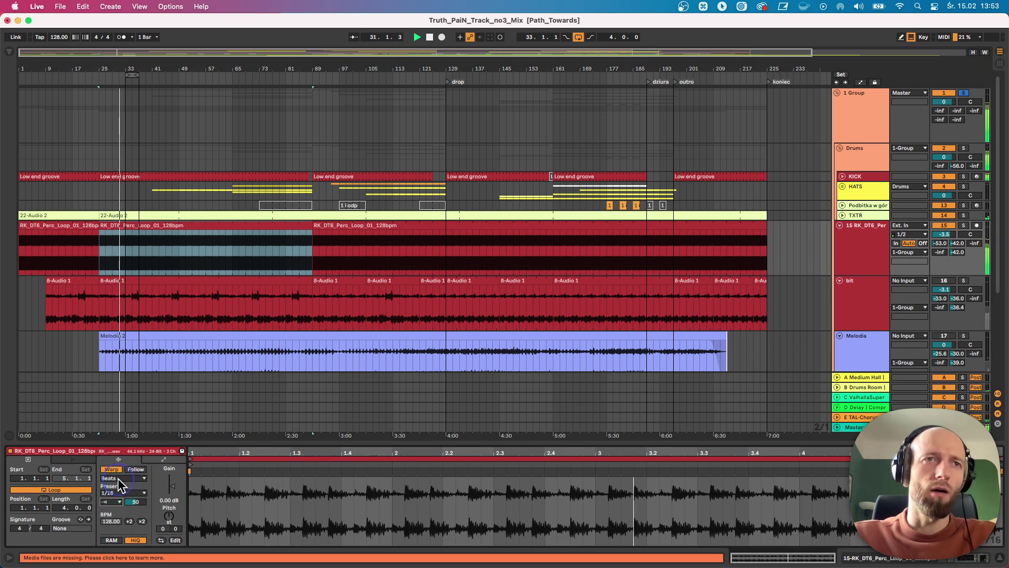
left_click(118, 477)
left_click(112, 518)
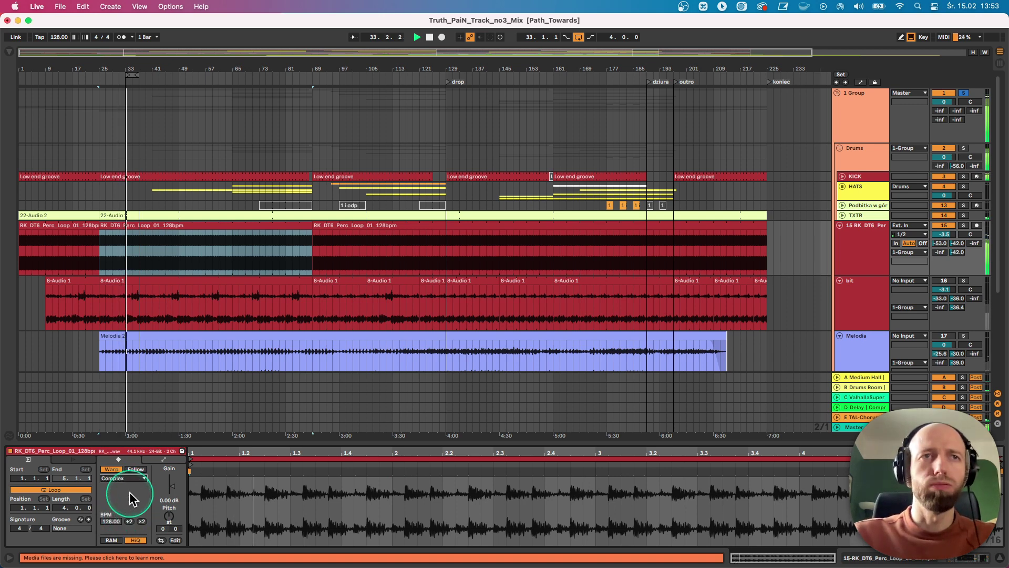
left_click(128, 480)
left_click(124, 486)
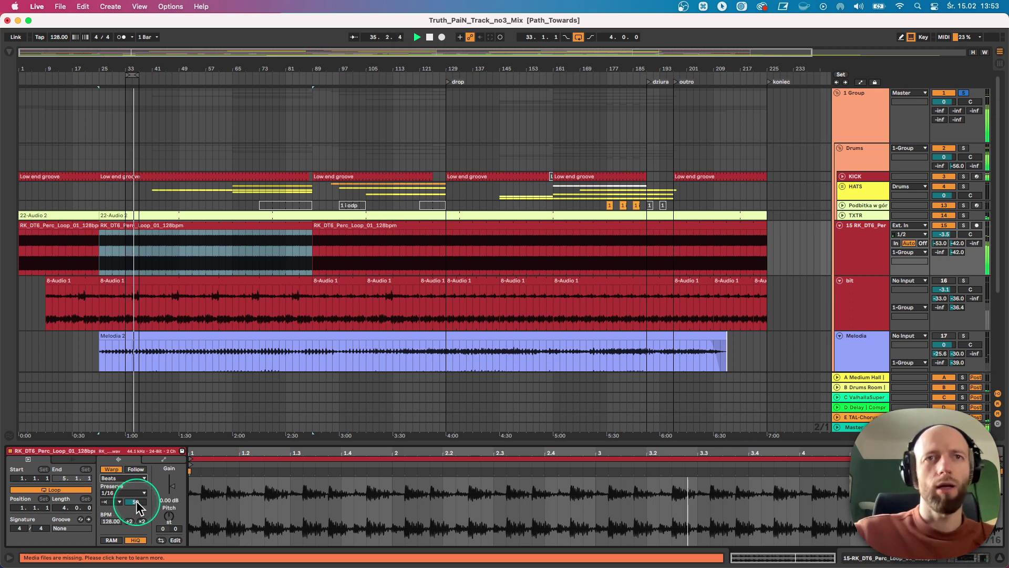
Step: Stop playback and examine the percussion loop's clip envelopes for Gain and Transposition
key("space")
left_click(149, 461)
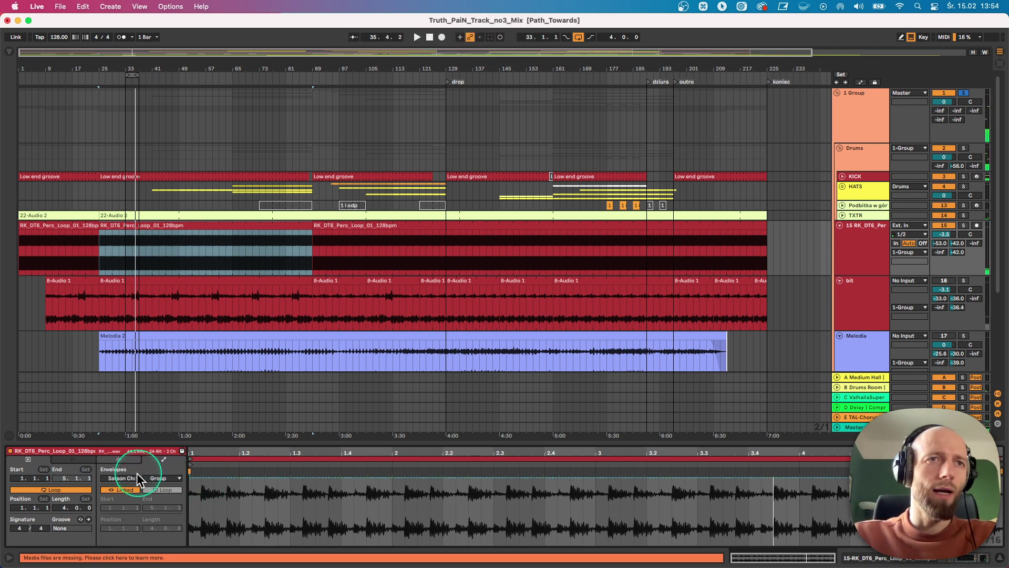
left_click(135, 477)
left_click(172, 491)
left_click(169, 478)
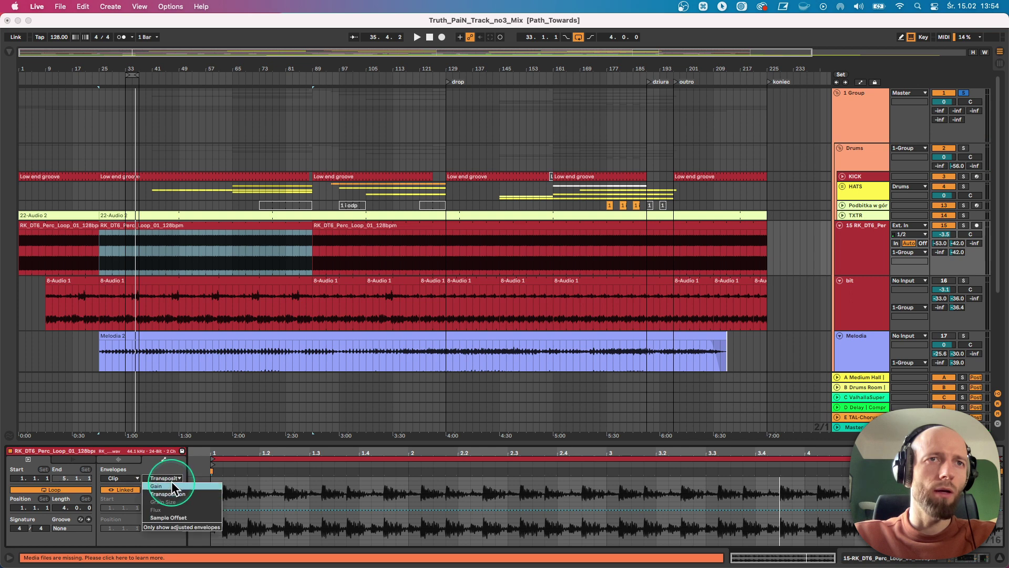
left_click(171, 486)
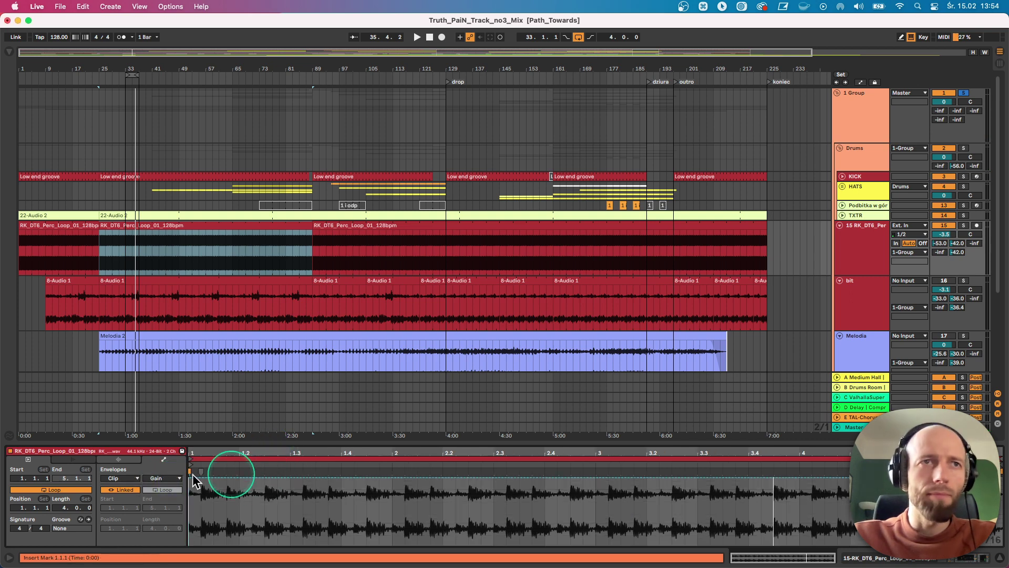
left_click(124, 479)
left_click(168, 477)
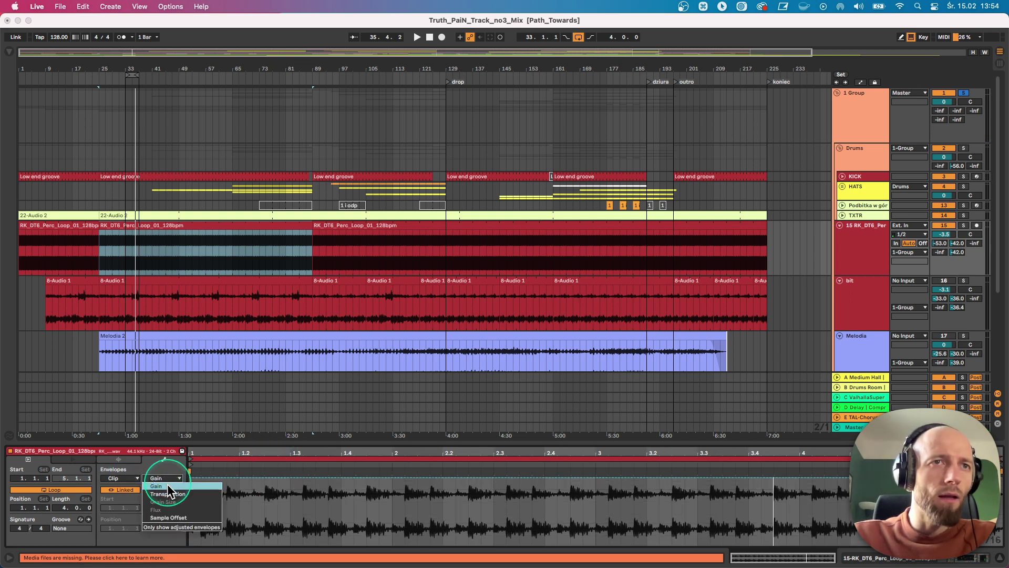
left_click(168, 492)
Step: Check the Transposition envelope of the other percussion loop clips and return to the sample's warp settings
left_click(78, 233)
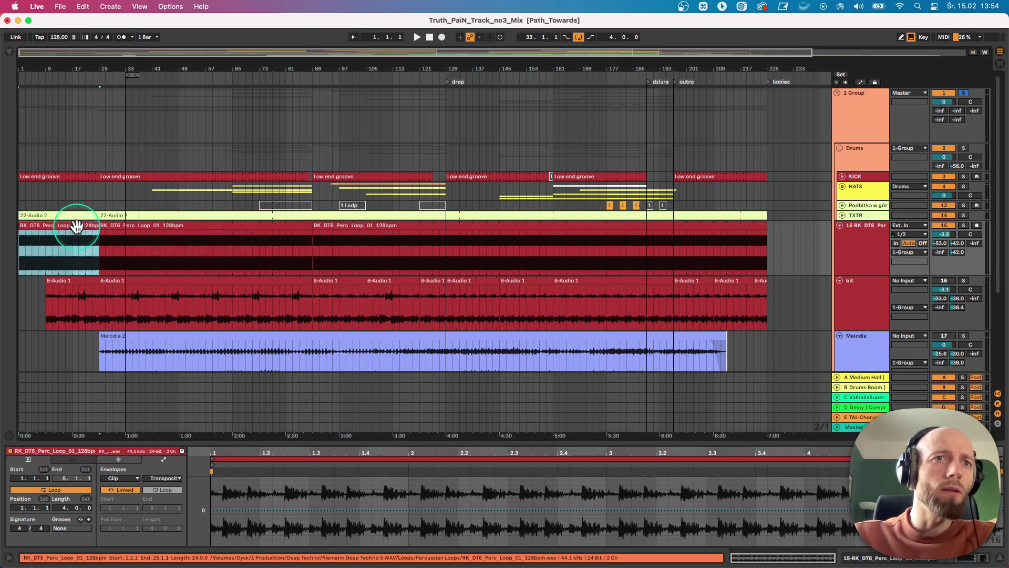
left_click(172, 231)
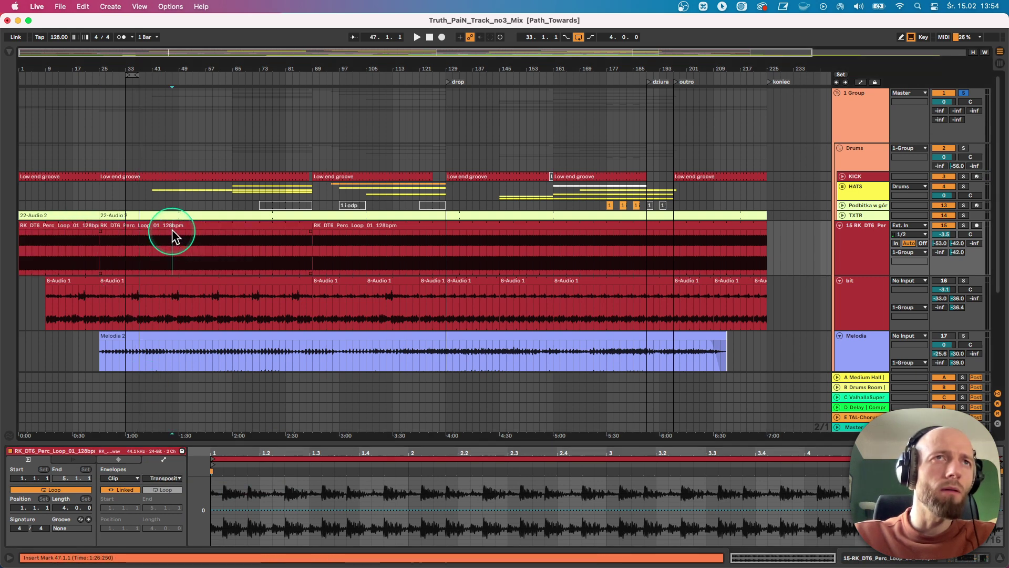
left_click(341, 237)
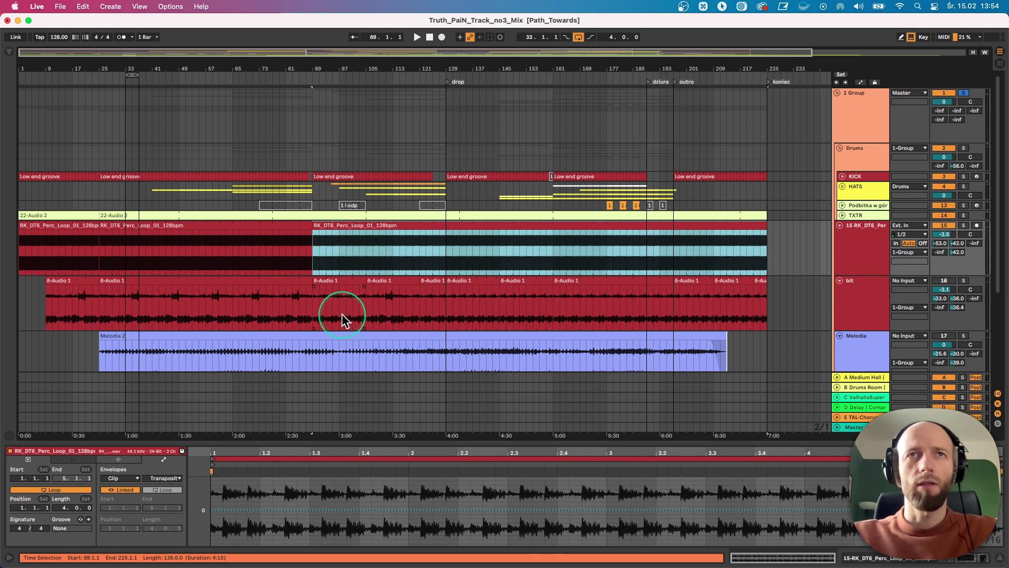
left_click(239, 455)
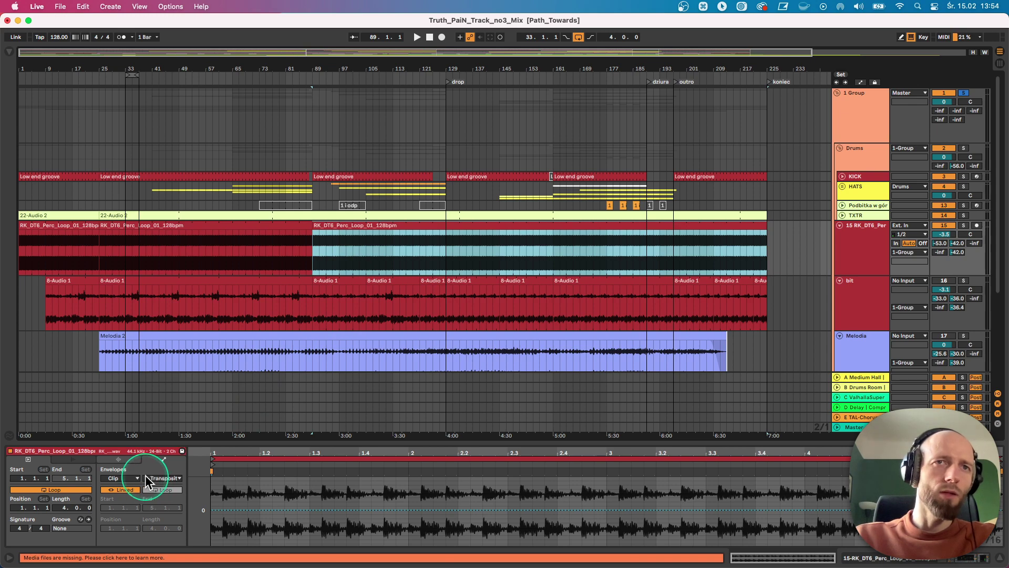
left_click(121, 458)
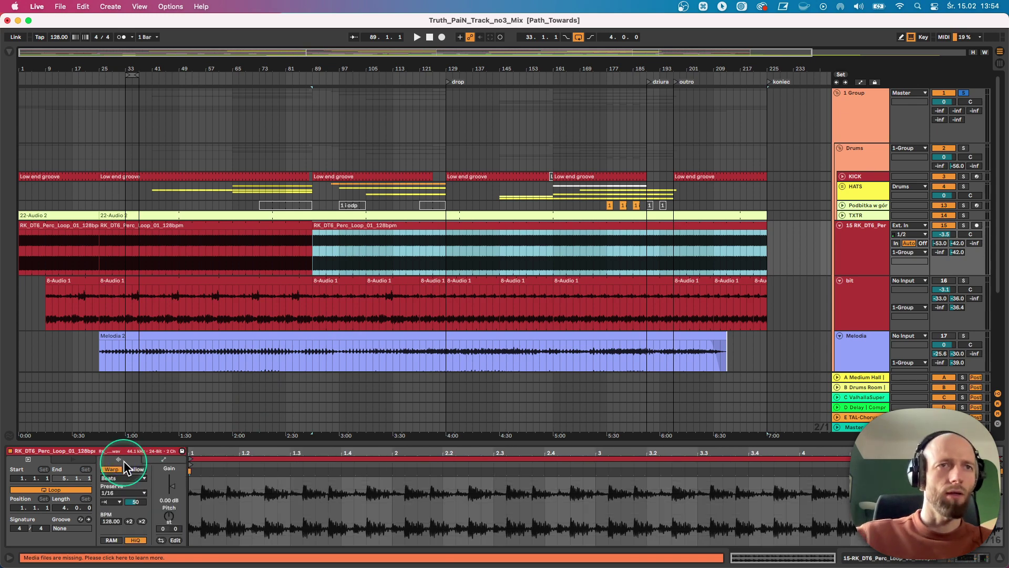
Step: Fold the percussion track, unfold and solo TXTR, and audition its 22-Audio 2 clip from about bar 33
left_click(839, 226)
left_click(842, 216)
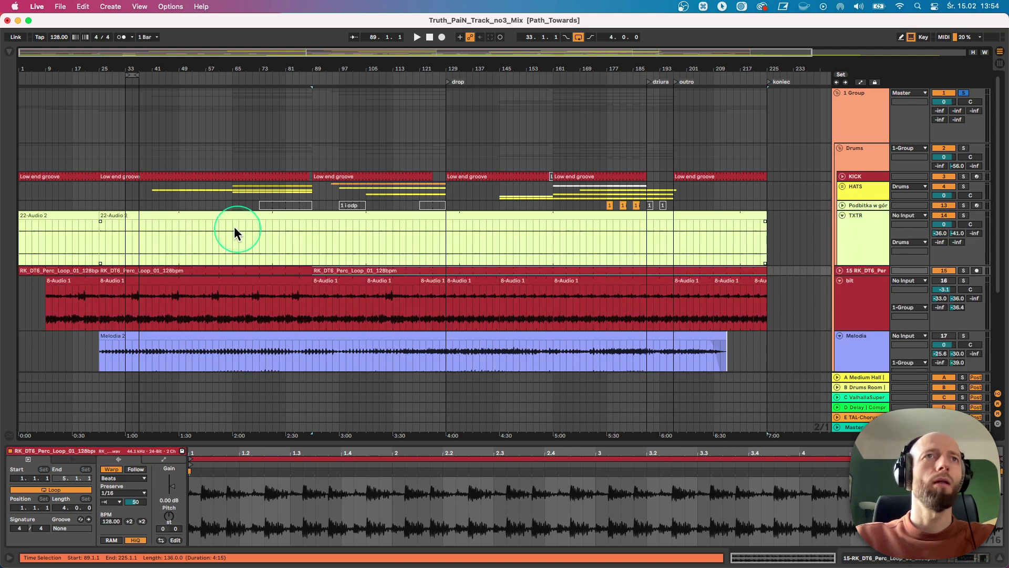
left_click(124, 231)
key("space")
left_click(963, 215)
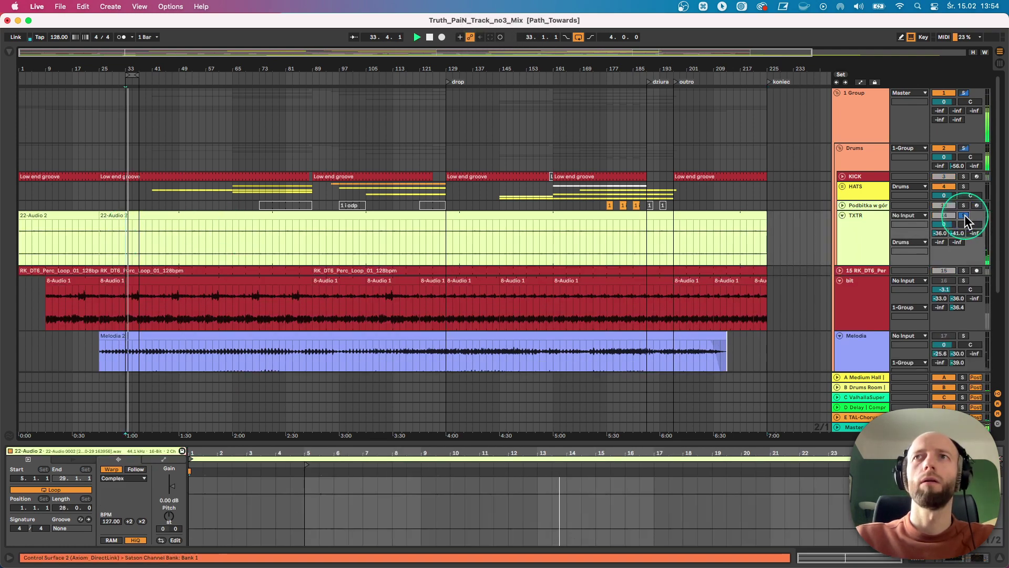
left_click(156, 210)
left_click(152, 219)
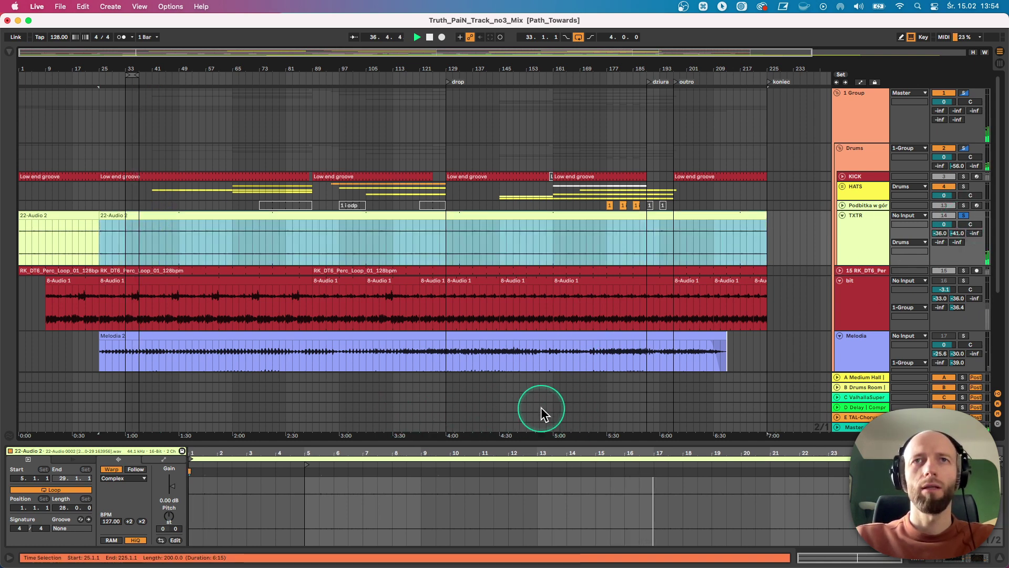
Step: Unfold the HATS group, activate the triol bit clip starting at bar 25 and audition it with the solos cleared
left_click(842, 215)
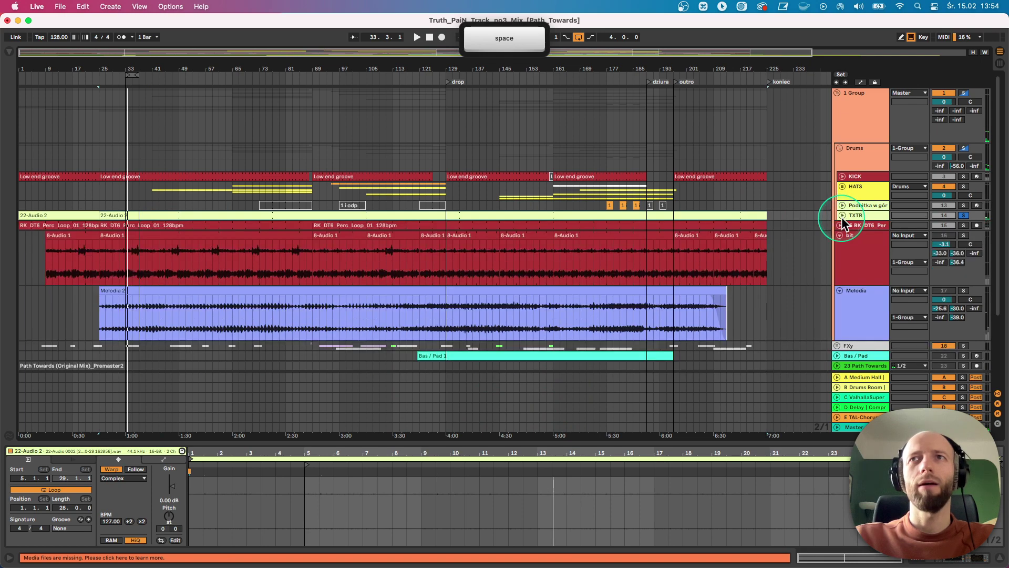
left_click(843, 186)
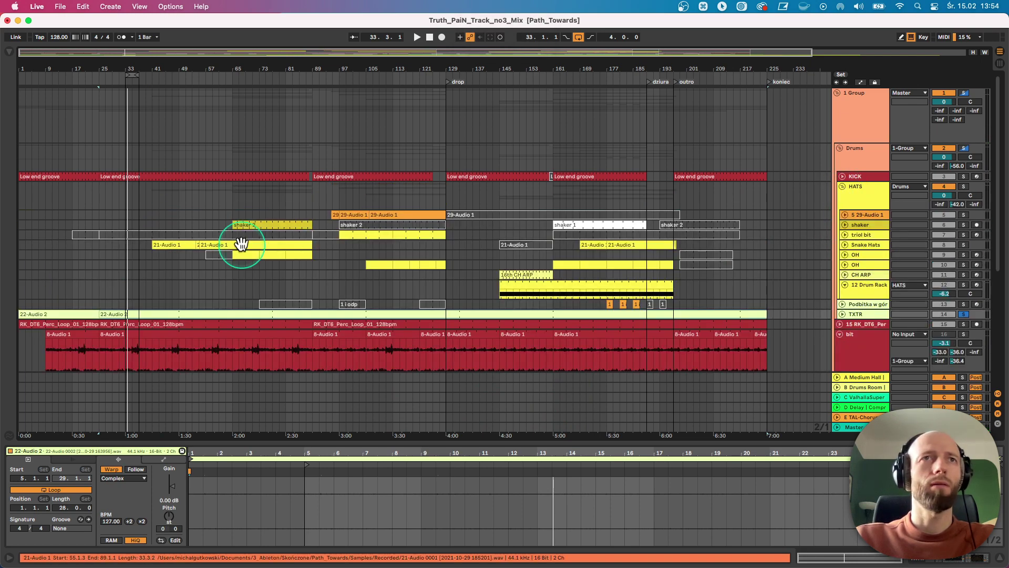
left_click(199, 233)
key("space")
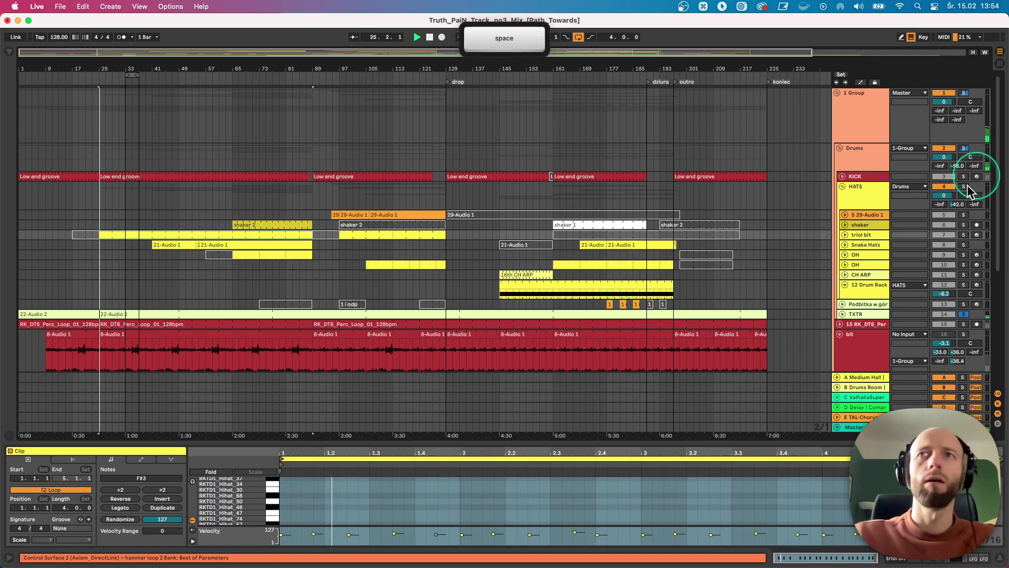
left_click(963, 234)
left_click(963, 237)
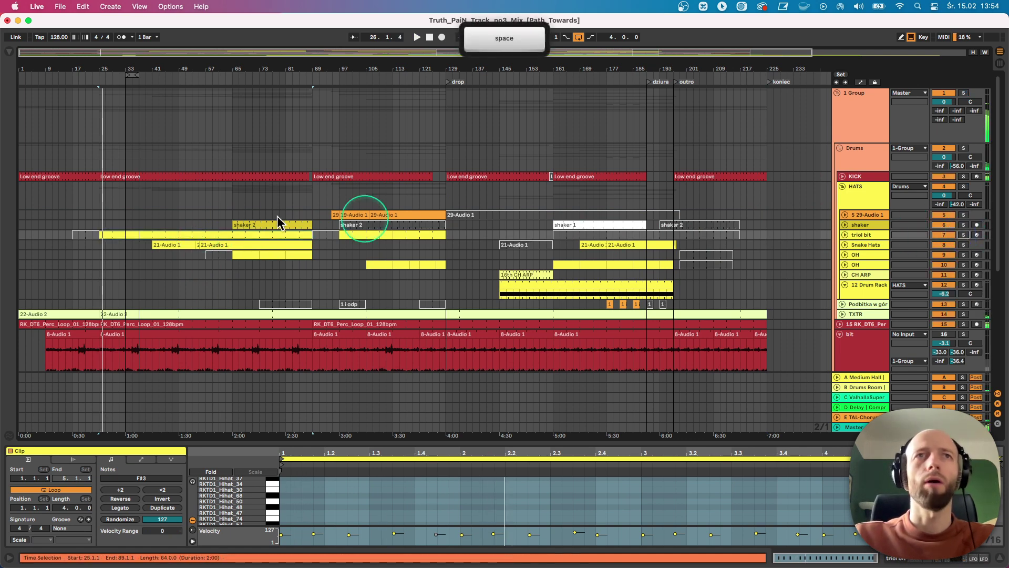
left_click(224, 252)
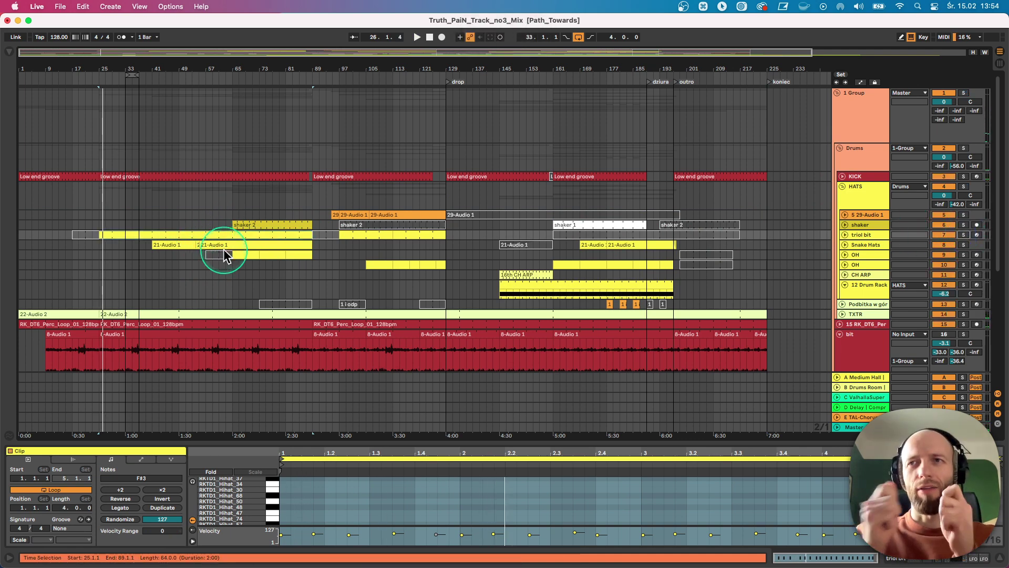
Step: Insert a new MIDI track below the Instrument Rack track and select bars 33 to 37 on it
scroll(248, 300, "down", 5)
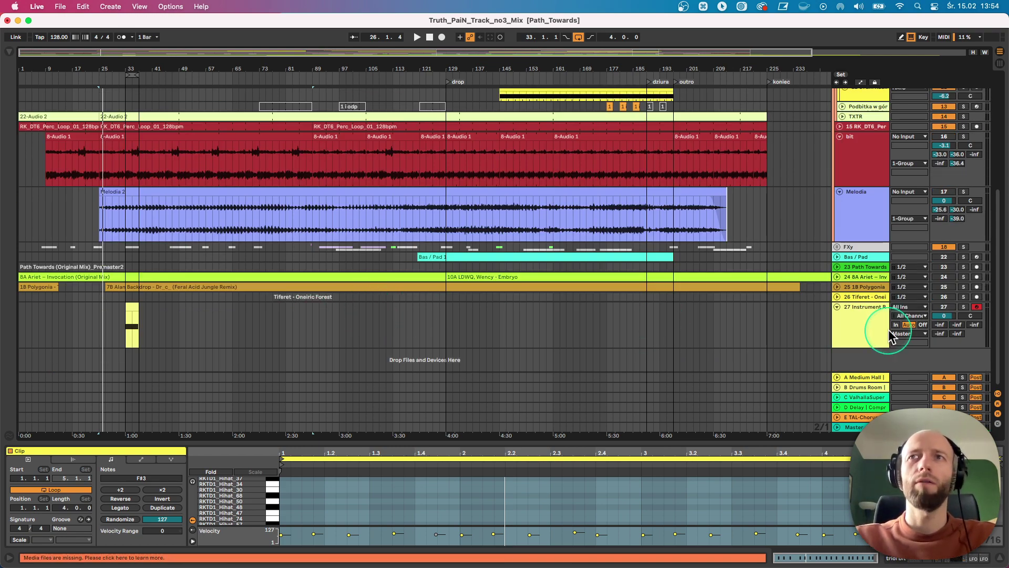
left_click(855, 325)
right_click(860, 359)
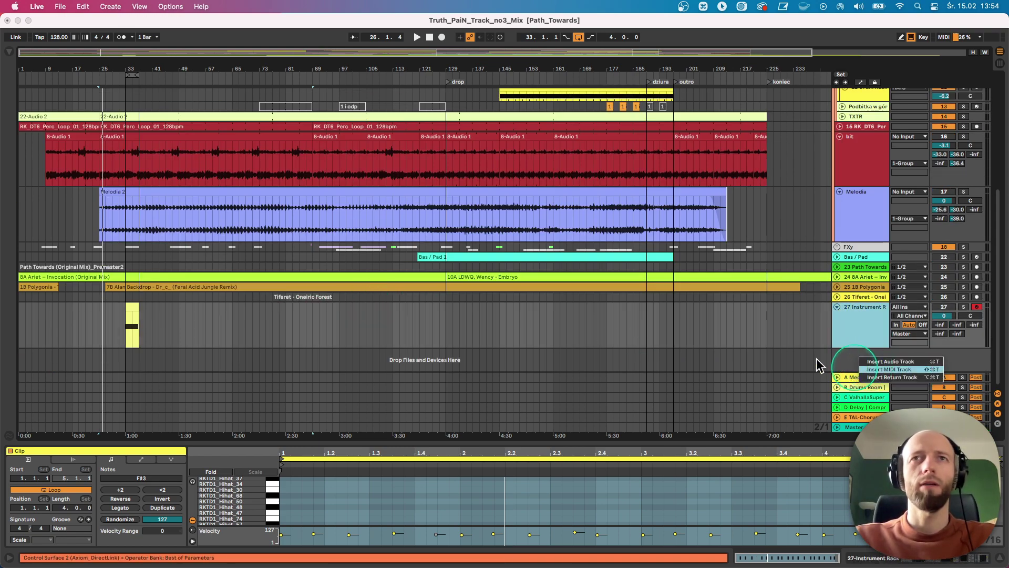
double_click(354, 349)
left_click_drag(140, 359, 132, 359)
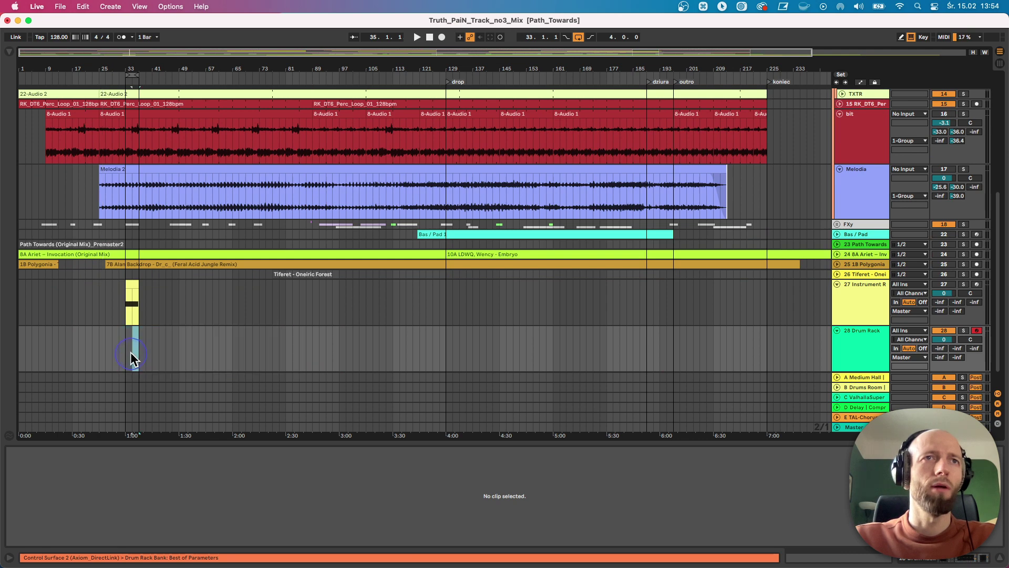
Step: Find Hihat Closed 28.aif among the Hihat drum hits and load it onto the C1 pad of the new track's Drum Rack
left_click(10, 51)
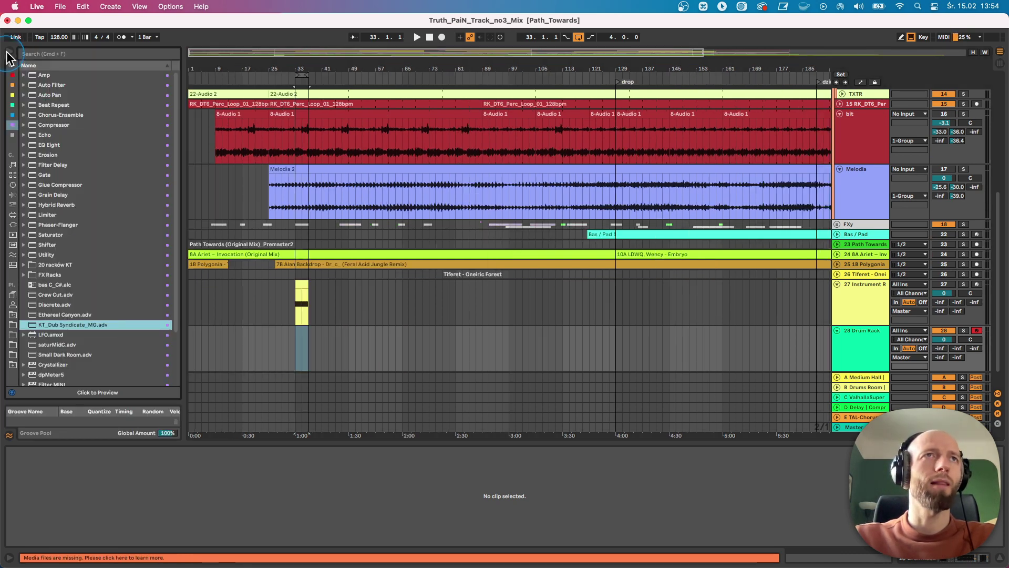
left_click(857, 338)
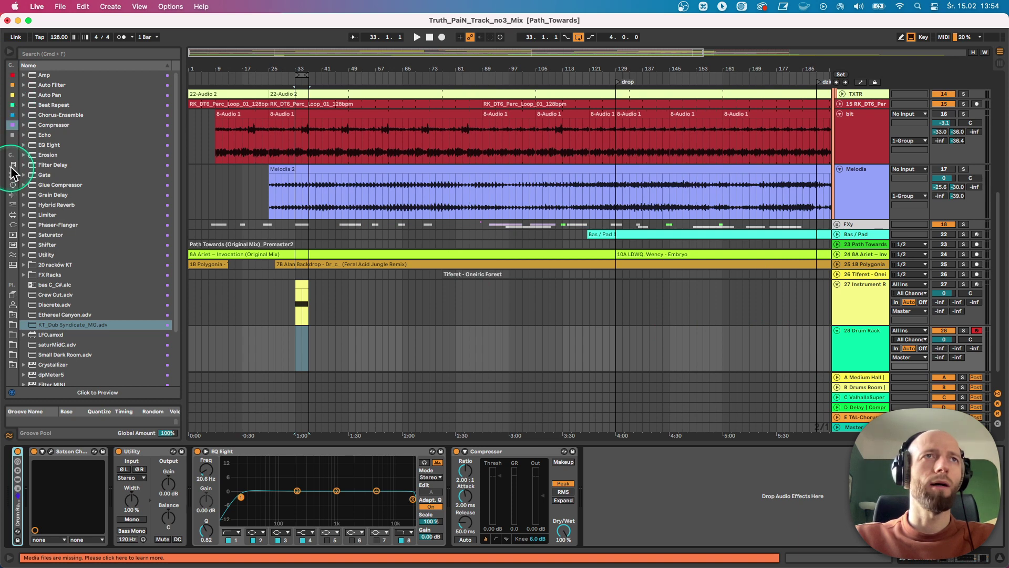
left_click(13, 175)
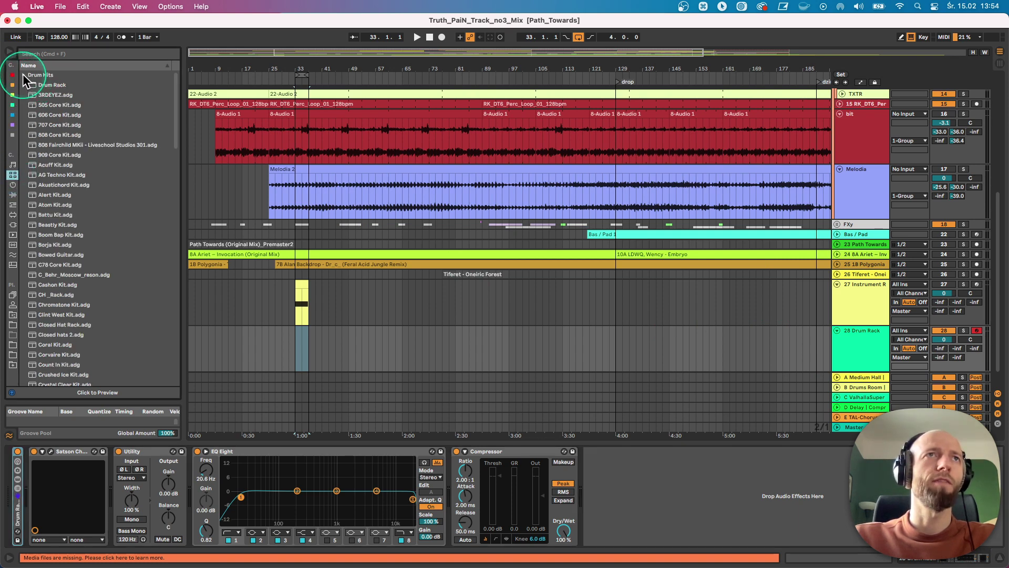
left_click(23, 75)
left_click(30, 146)
left_click(64, 155)
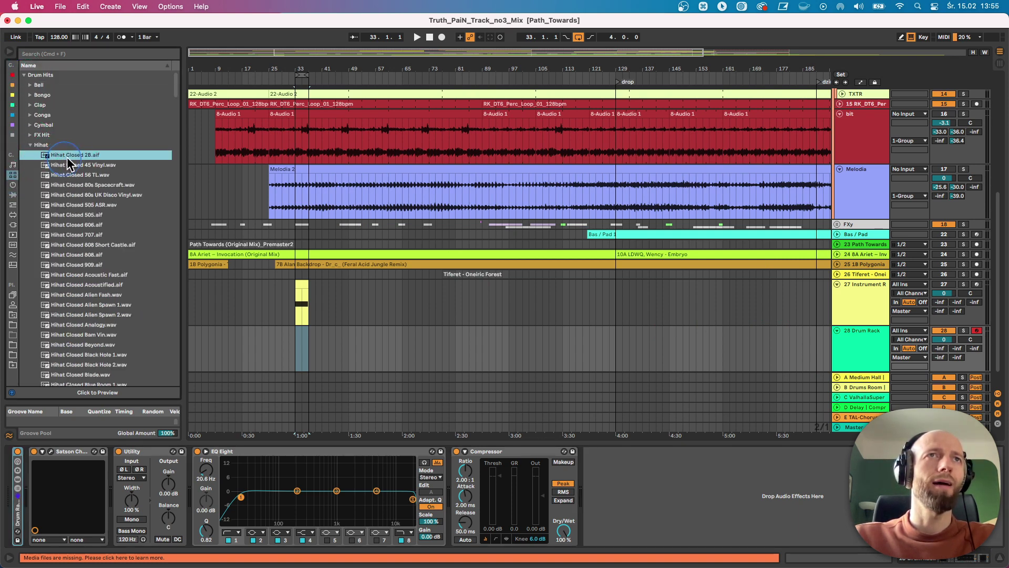
left_click(873, 361)
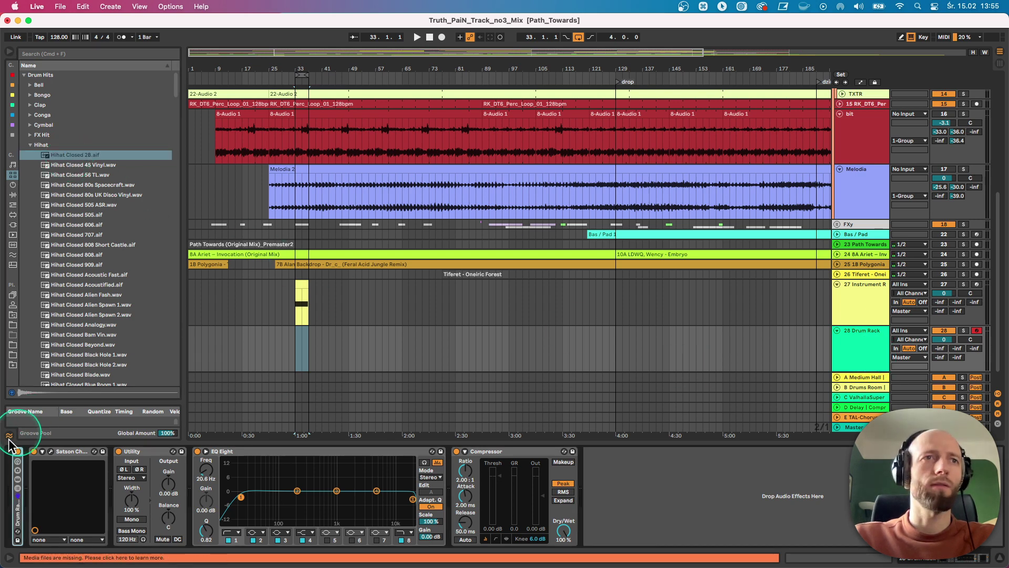
double_click(18, 513)
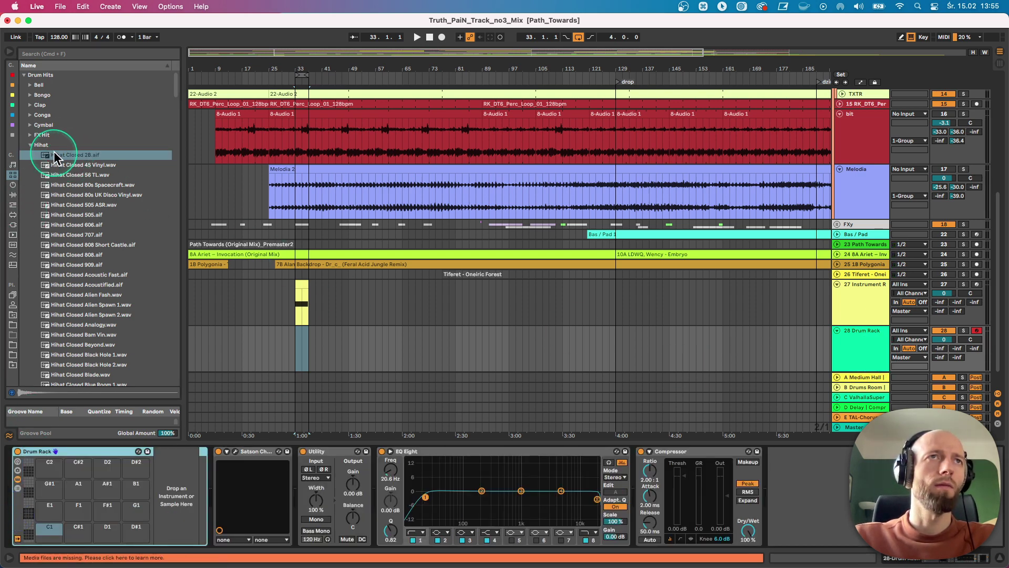
left_click_drag(57, 157, 51, 528)
Step: Create a MIDI clip at bar 33 on the Drum Rack track, draw four sixteenth hi-hat notes and loop that one beat
left_click(310, 345)
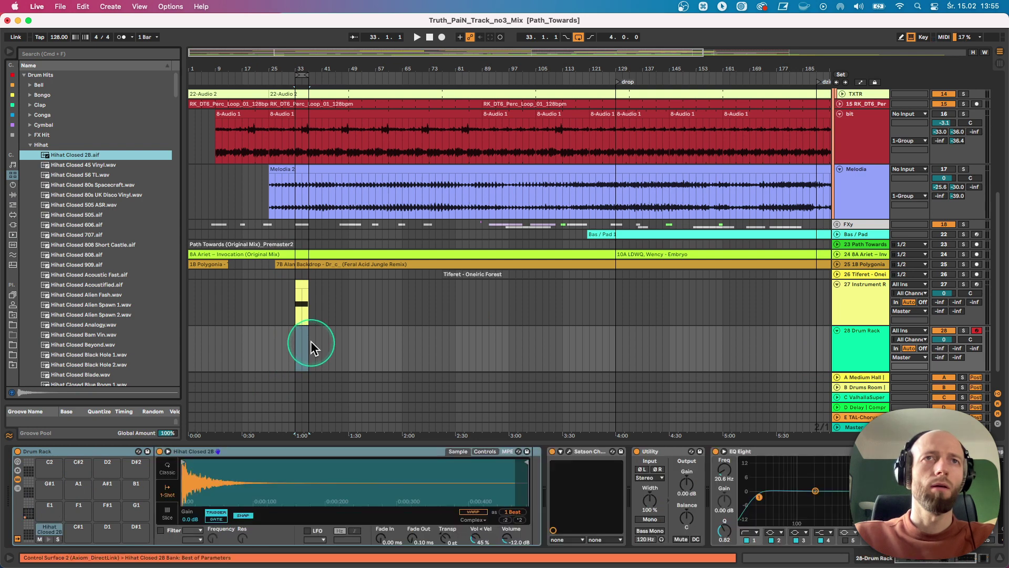
key("cmd+shift+m")
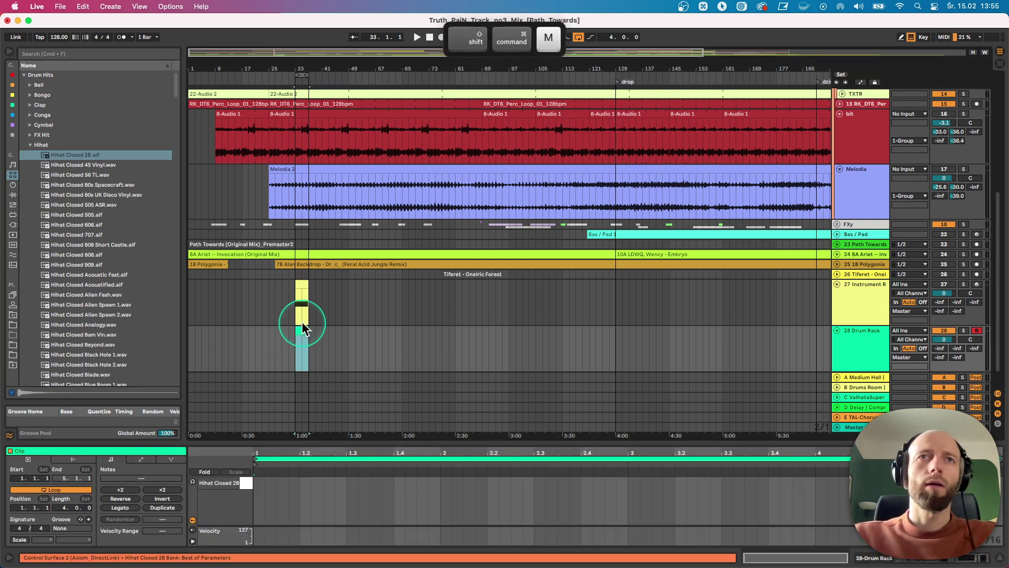
left_click(269, 504)
key("b")
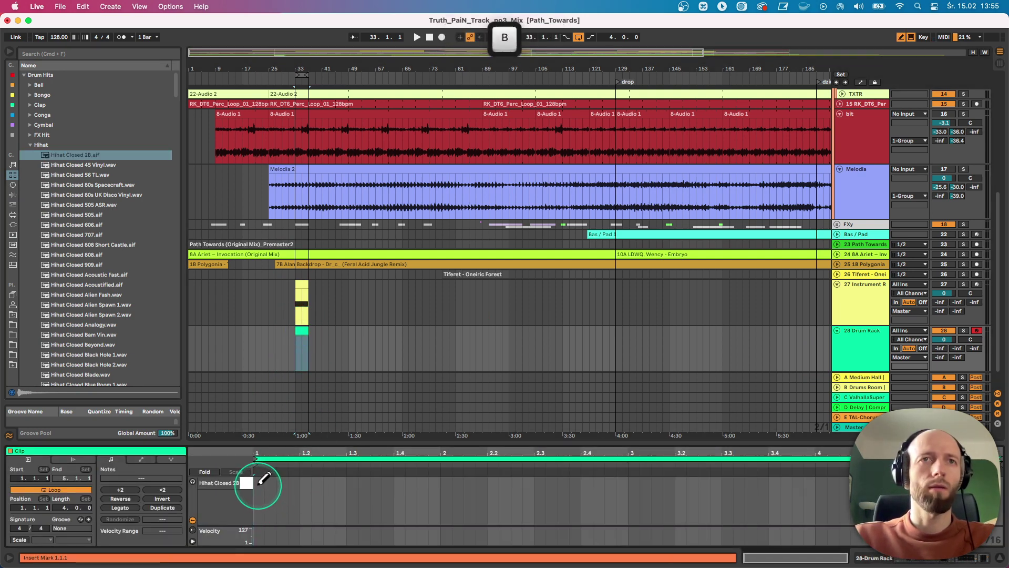
left_click_drag(259, 482, 293, 482)
left_click(241, 486)
key("cmd+l")
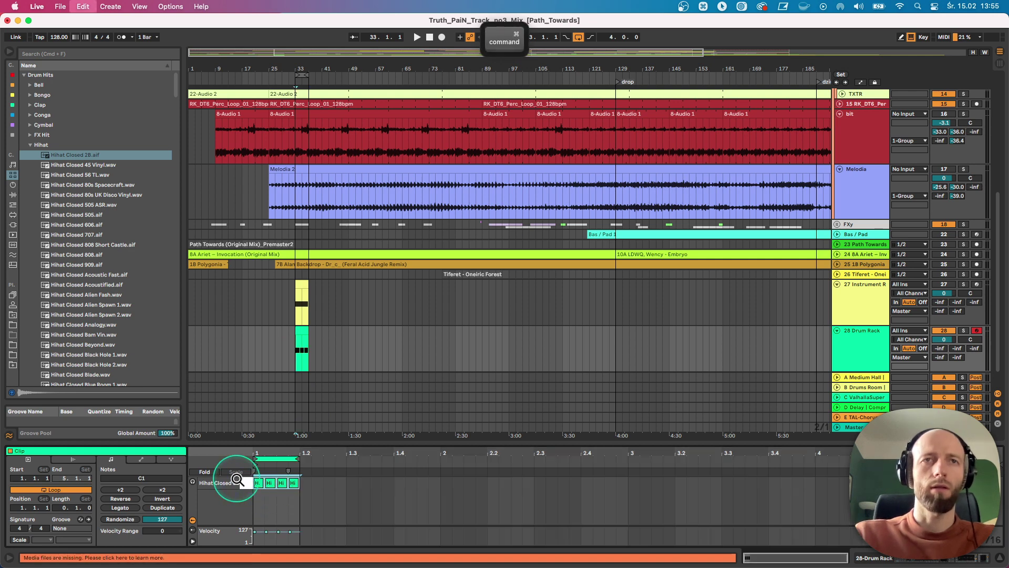
Step: Solo the Drum Rack track and, while auditioning, switch the hi-hat sampler to Classic mode with Sustain at -inf dB and Decay at 56.8 ms
key("space")
left_click(963, 331)
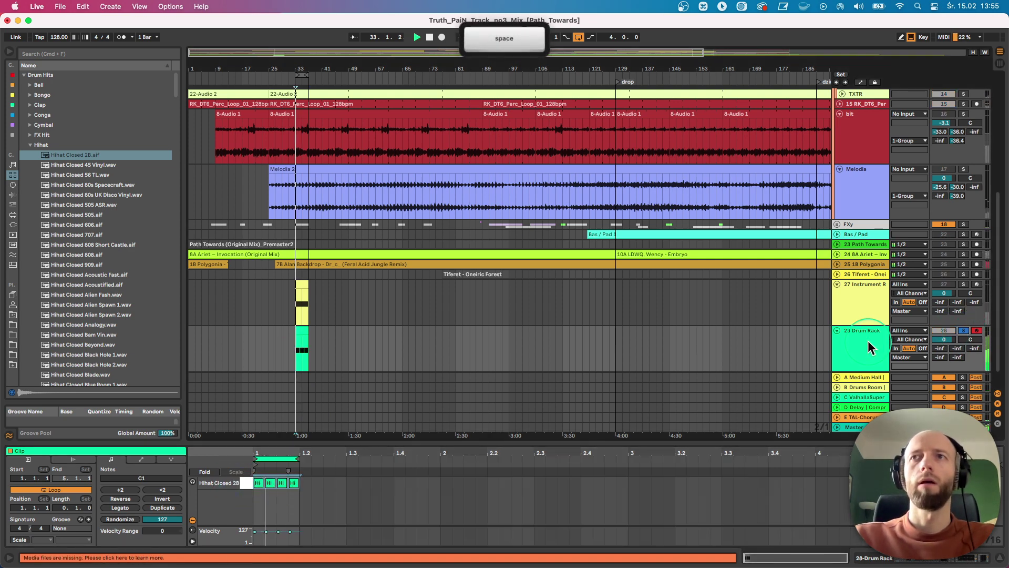
double_click(867, 343)
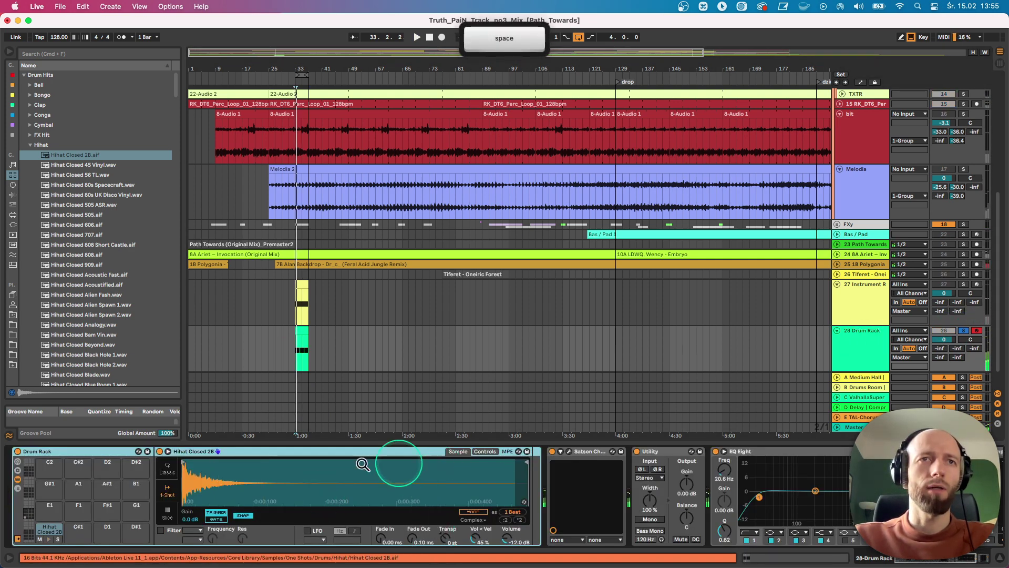
left_click(167, 467)
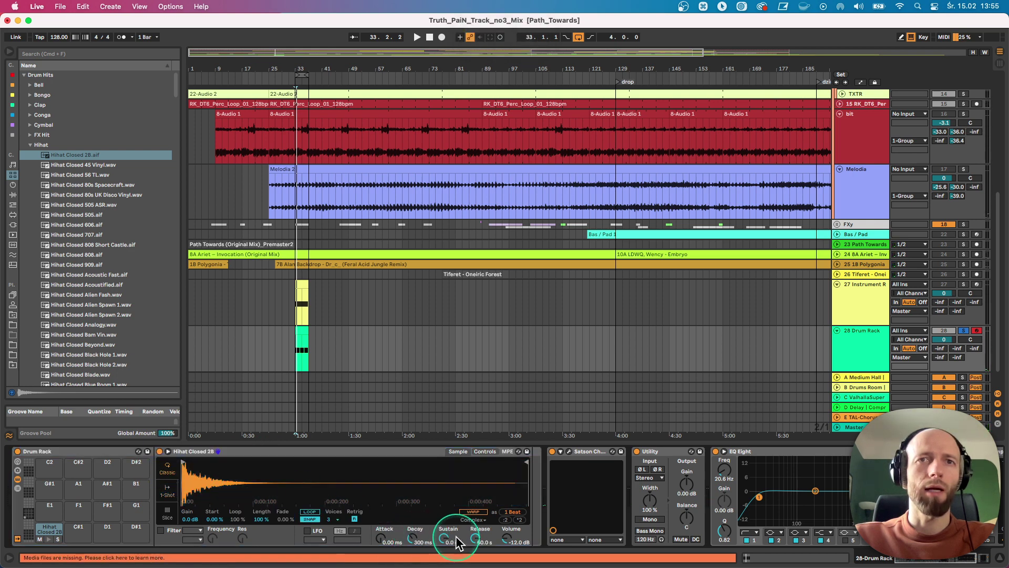
key("space")
left_click_drag(412, 538, 412, 556)
key("space")
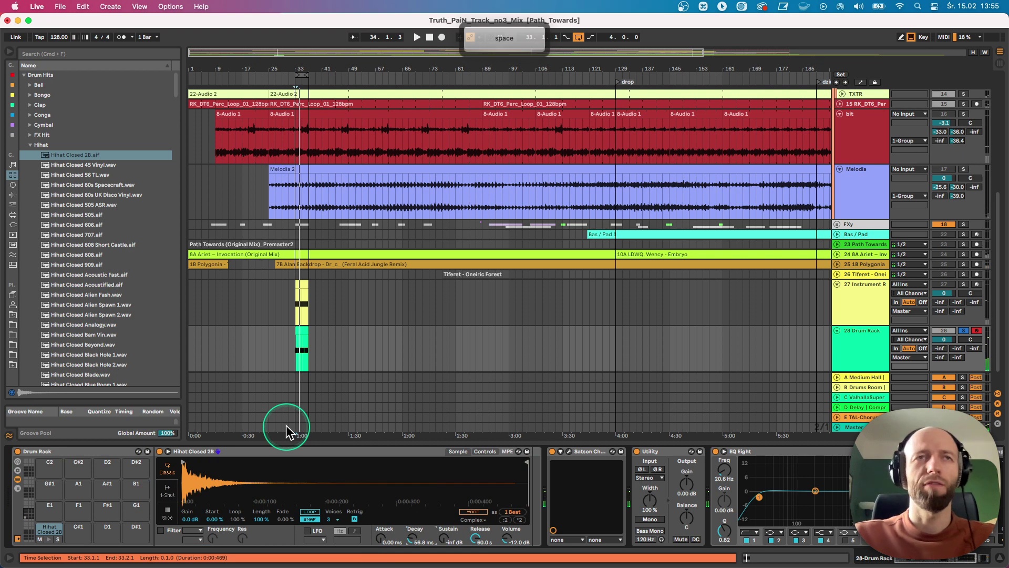
left_click(29, 145)
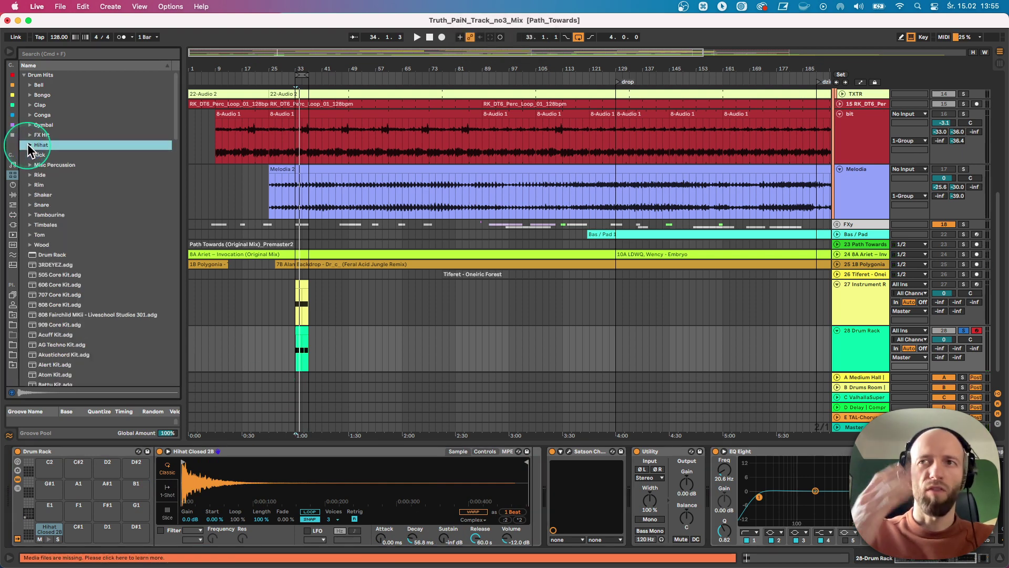
double_click(301, 329)
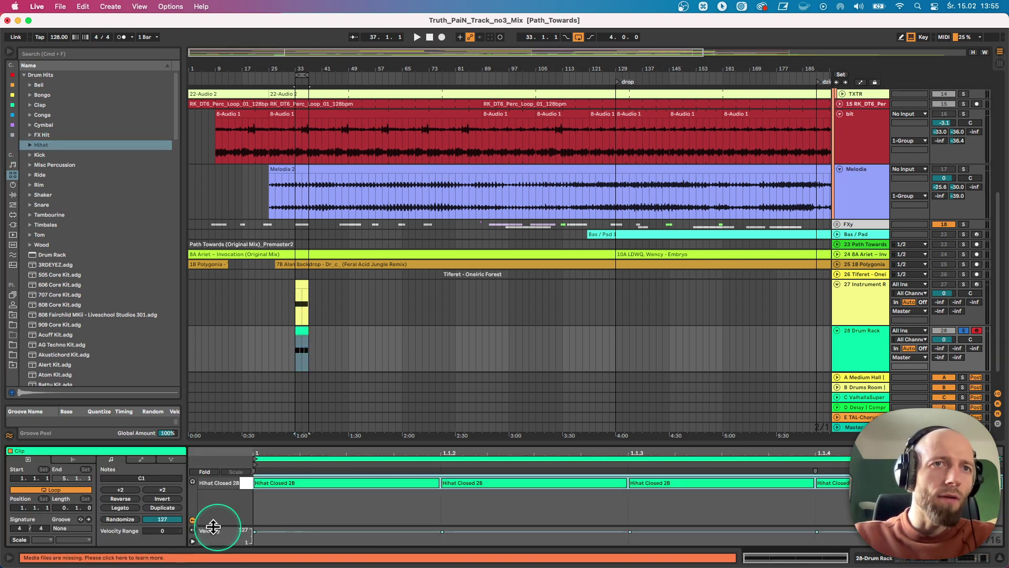
double_click(869, 345)
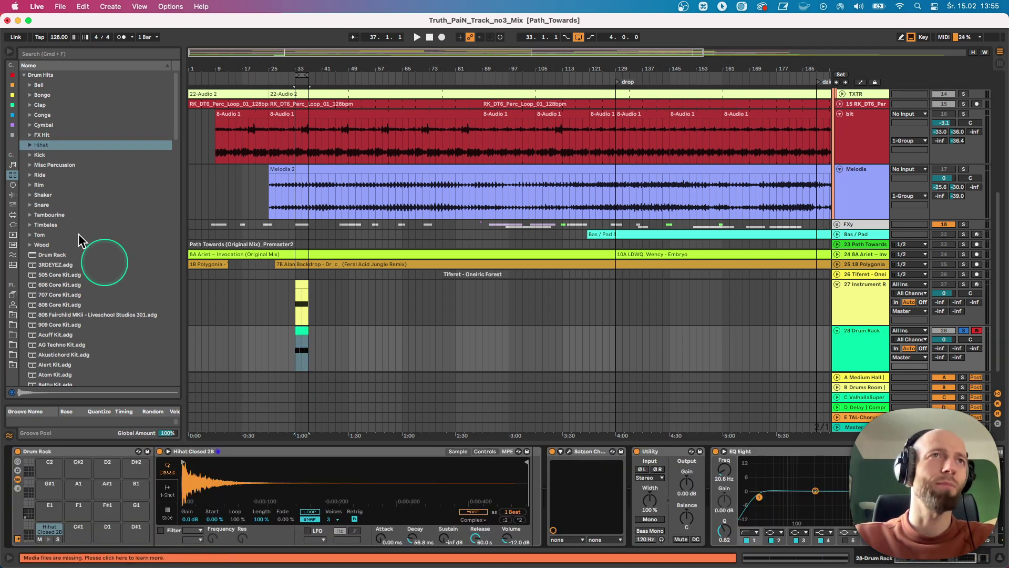
left_click(29, 53)
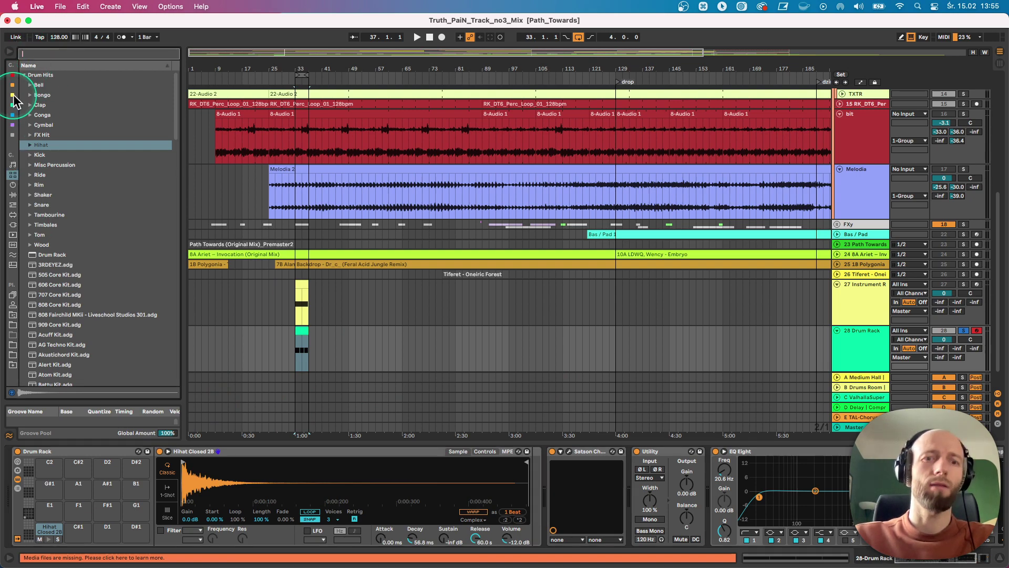
Step: Solo the TXTR track and audition it from bar 33 for comparison
scroll(899, 191, "up", 5)
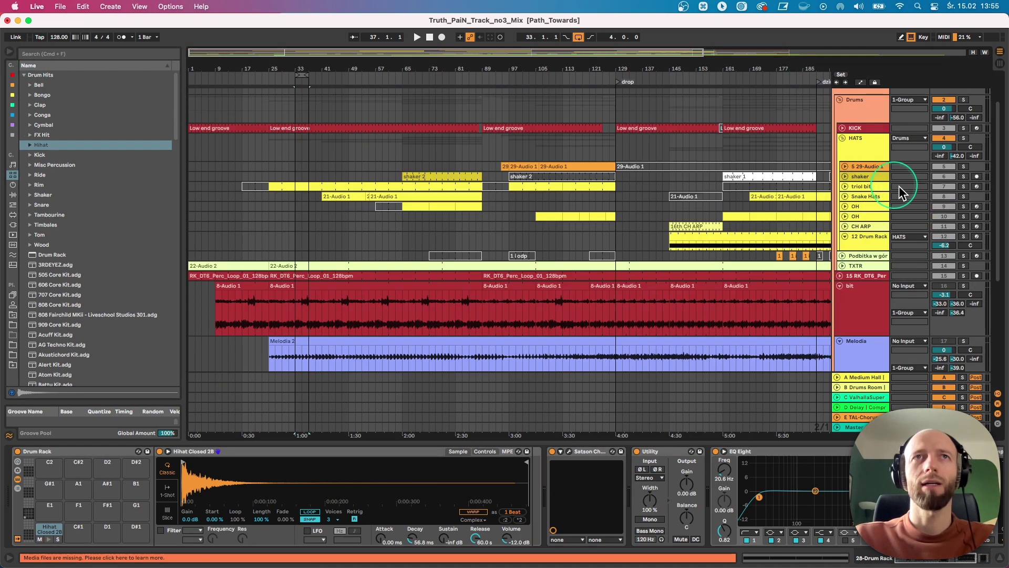
left_click(964, 265)
key("space")
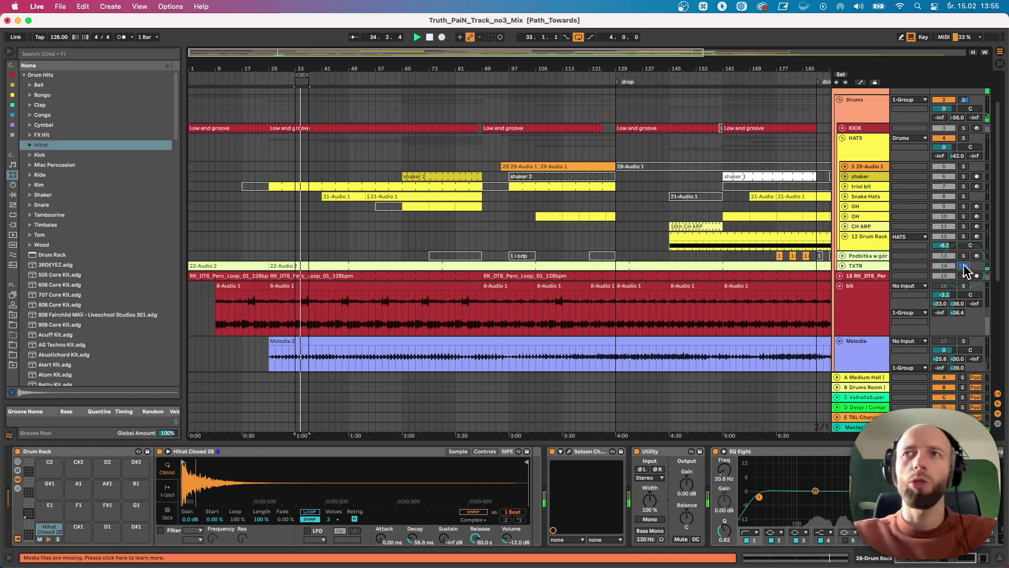
key("space")
Step: Search the audio effects for "gra" and add Grain Delay to the Instrument Rack track
scroll(420, 316, "down", 3)
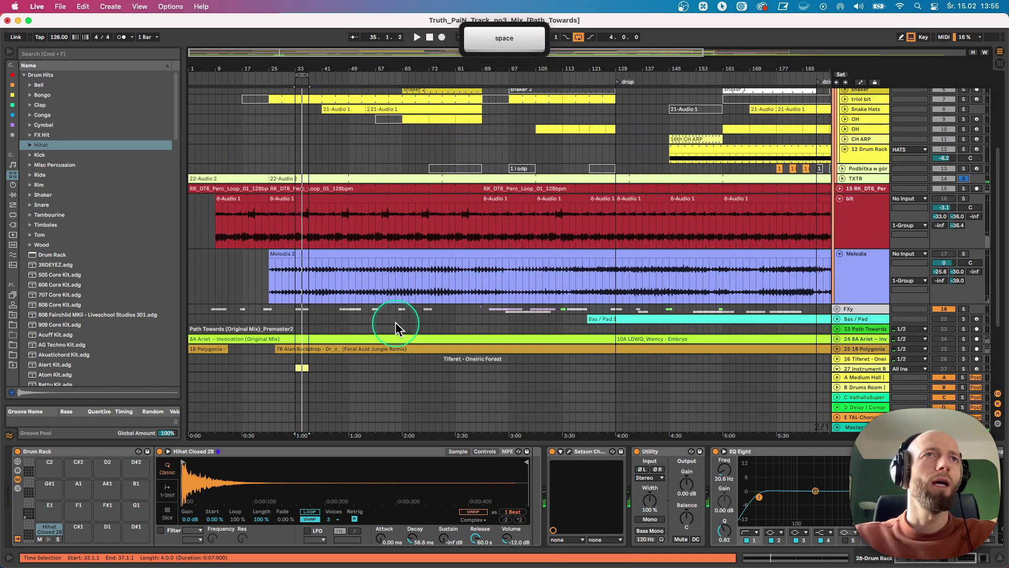
left_click(45, 55)
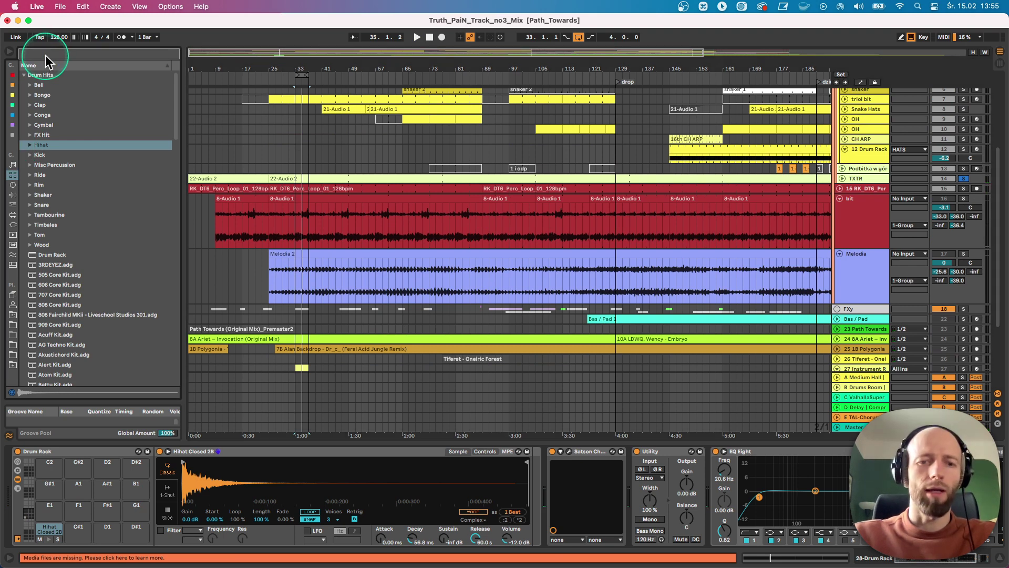
type("gra")
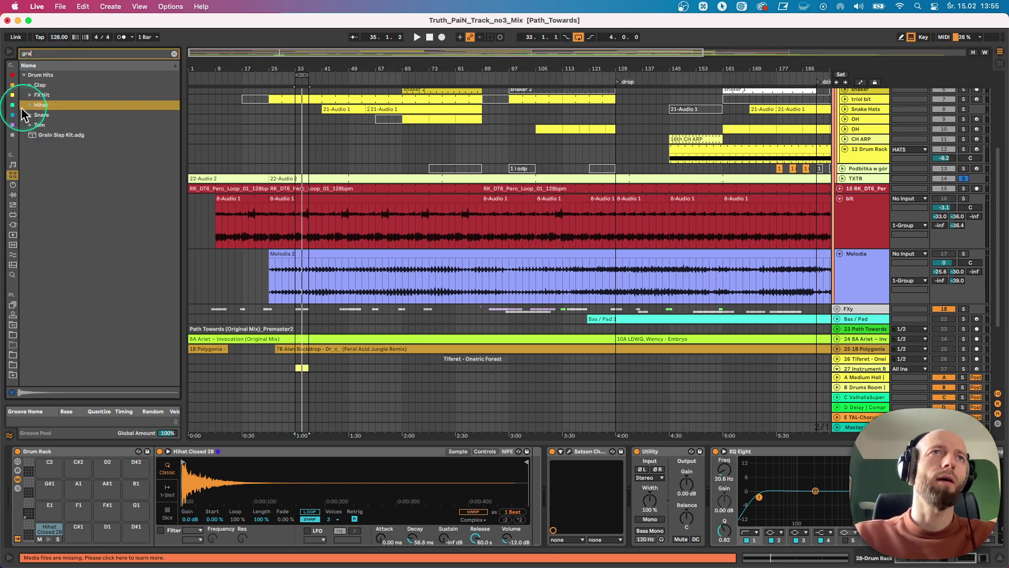
left_click(12, 125)
left_click(30, 75)
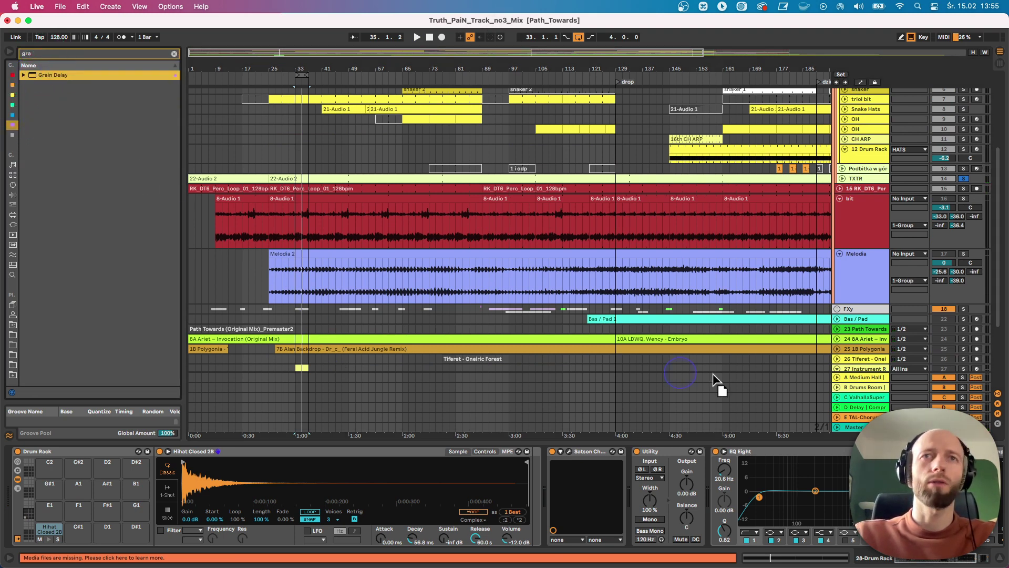
left_click_drag(853, 368, 857, 337)
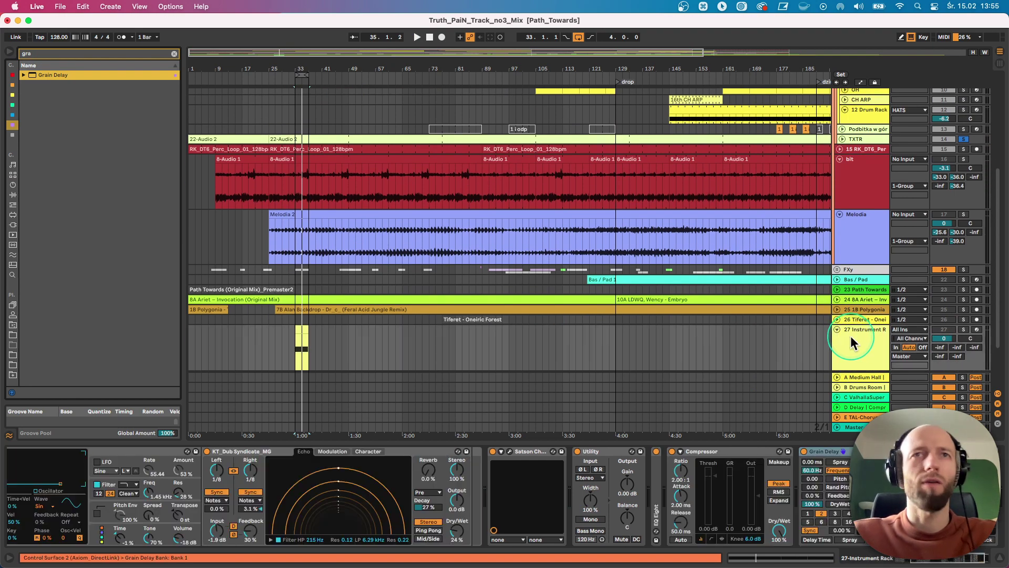
Step: Collapse EQ Eight on the Drum Rack track and insert Grain Delay directly after the Drum Rack
scroll(731, 397, "down", 2)
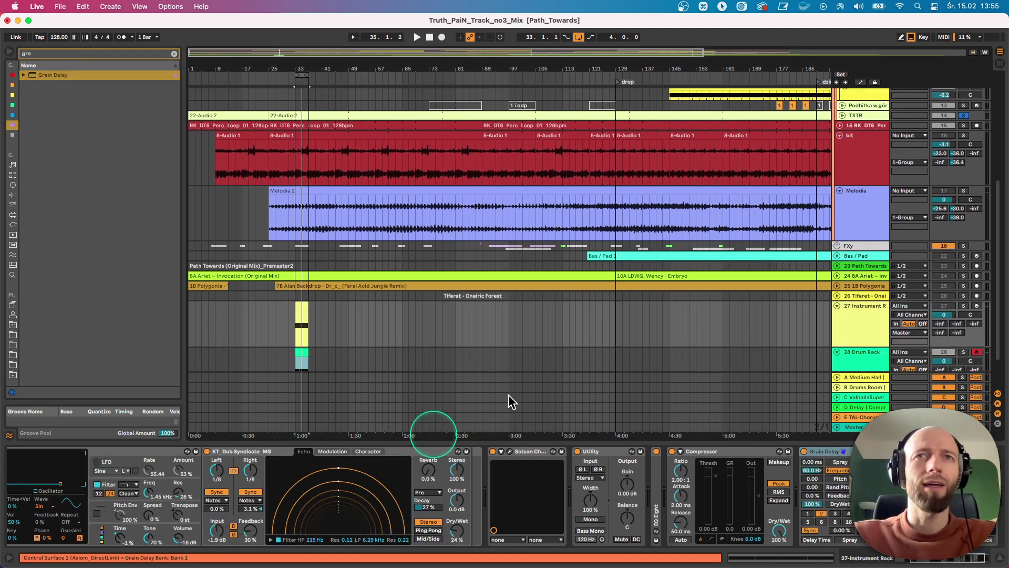
scroll(877, 347, "down", 4)
left_click(863, 331)
double_click(759, 452)
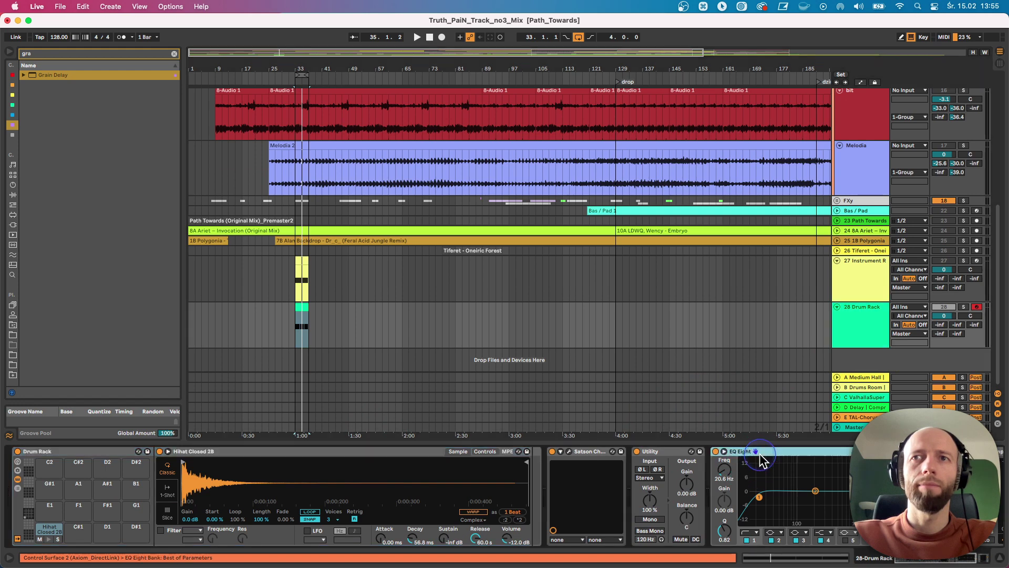
left_click(33, 74)
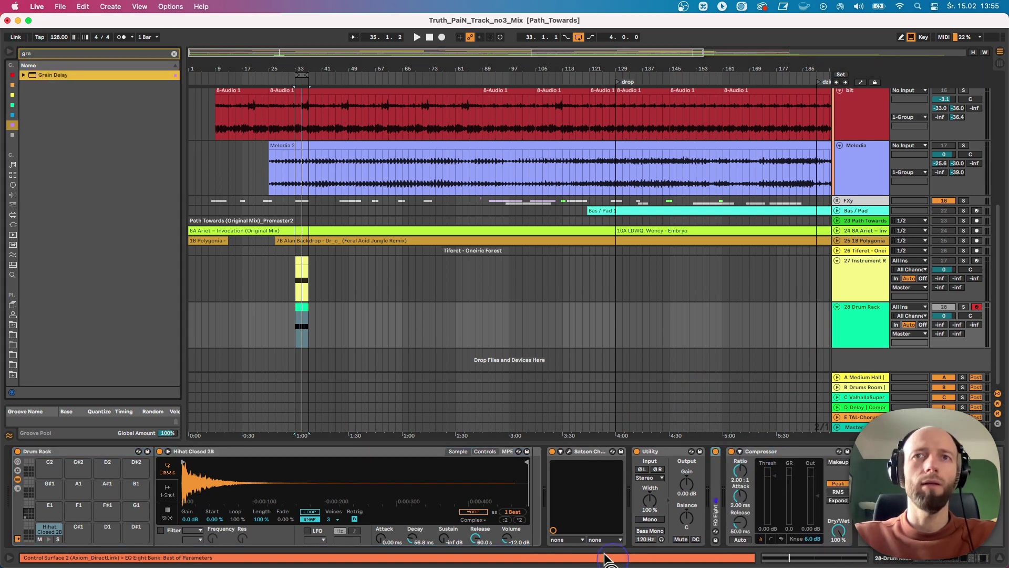
left_click_drag(607, 558, 544, 468)
Step: Solo the Drum Rack track and, while playing, set Grain Delay's Spray to 51.3 ms, Frequency 10.1 Hz, Pitch -14.2, Feedback 33% and DryWet 41%
left_click(963, 307)
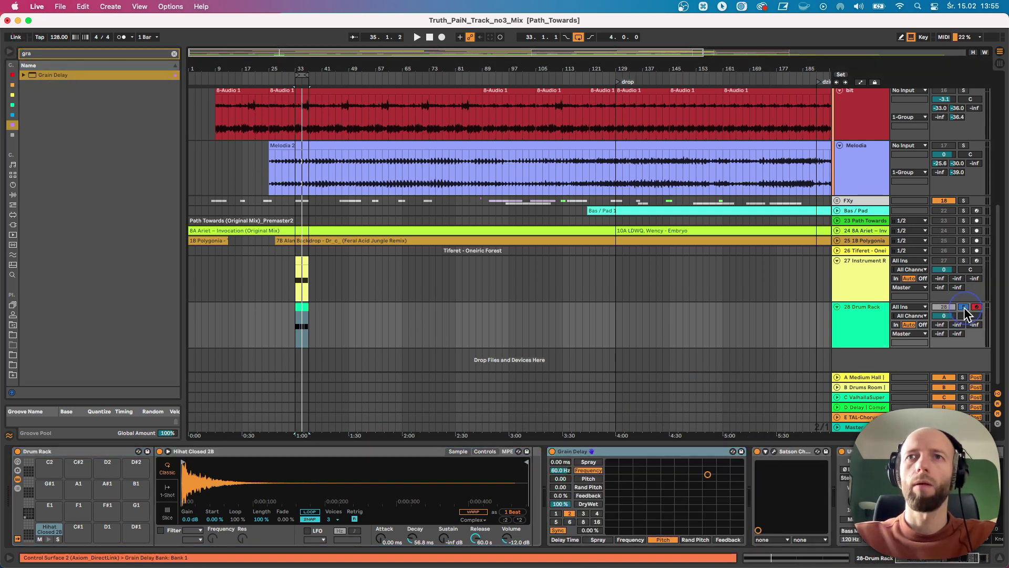
key("space")
mouse_move(567, 503)
left_mouse_down()
mouse_move(566, 531)
mouse_move(559, 449)
mouse_move(561, 481)
left_mouse_up()
left_click(562, 469)
key("space")
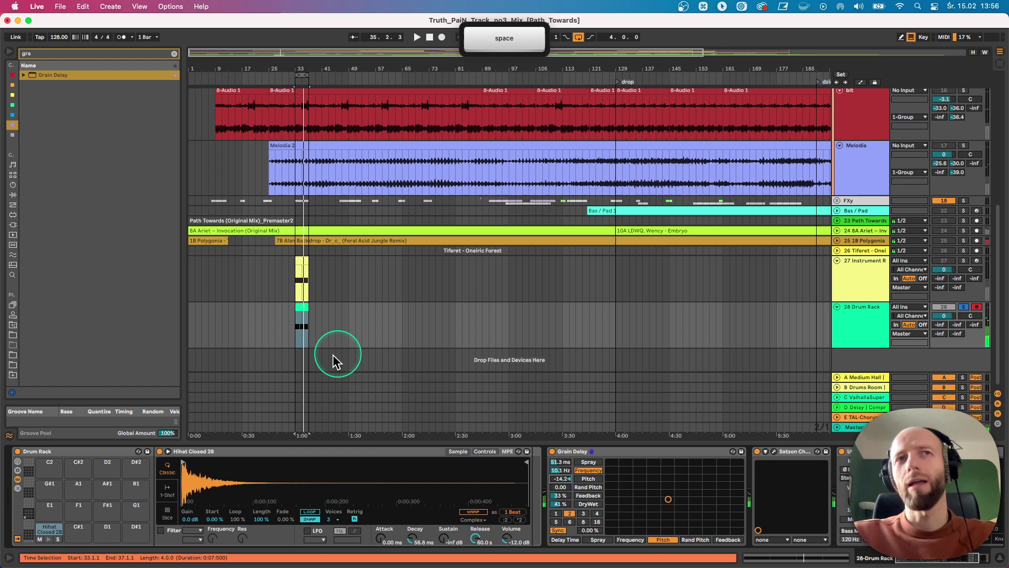
Step: Return the position to bar 33 and clear the Drum Rack track's solo
left_click(301, 362)
left_click(301, 359)
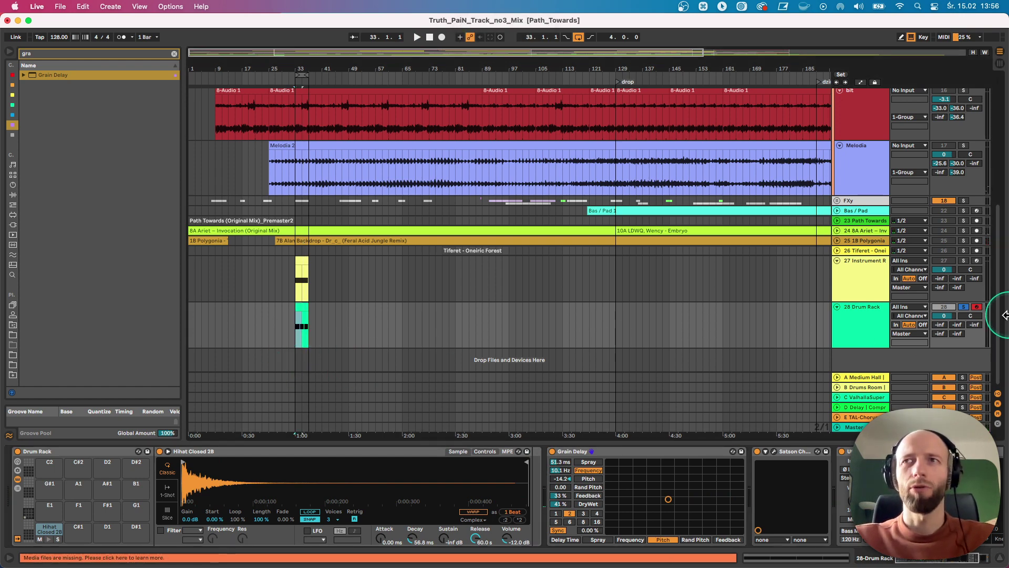
left_click(962, 307)
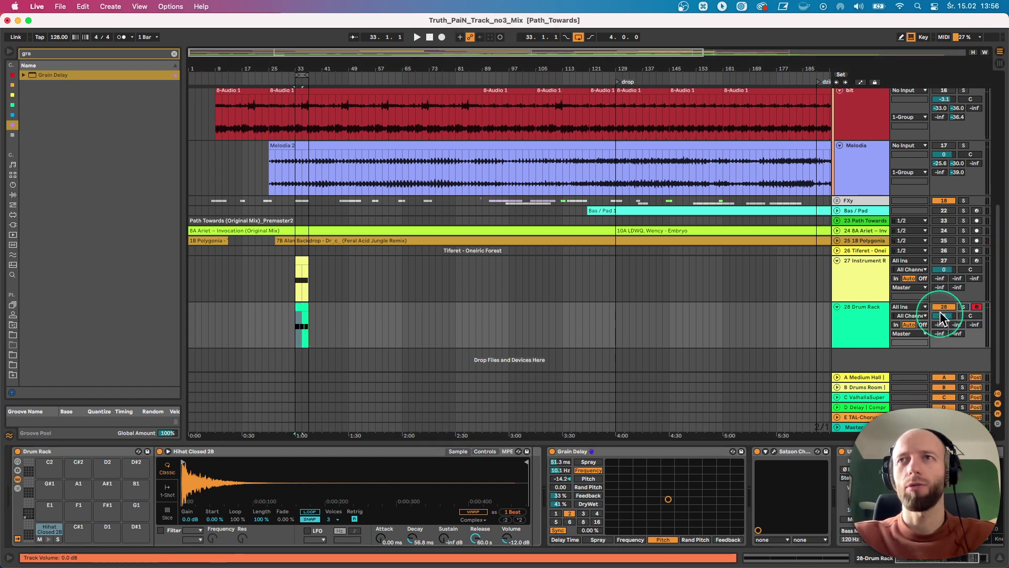
Step: Deactivate the Drum Rack track and play the full arrangement from bar 33
scroll(711, 295, "up", 10)
key("space")
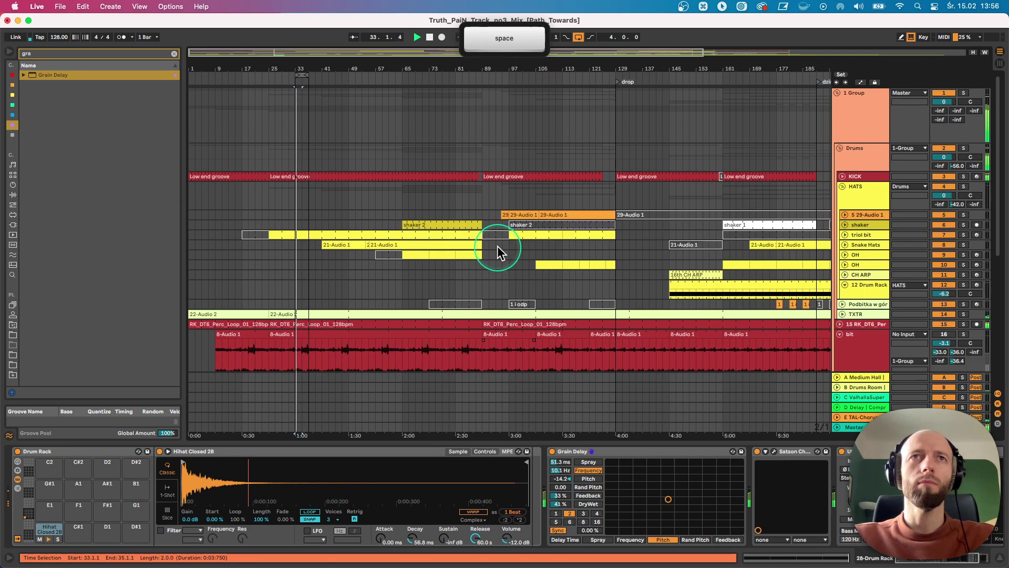
scroll(518, 302, "down", 8)
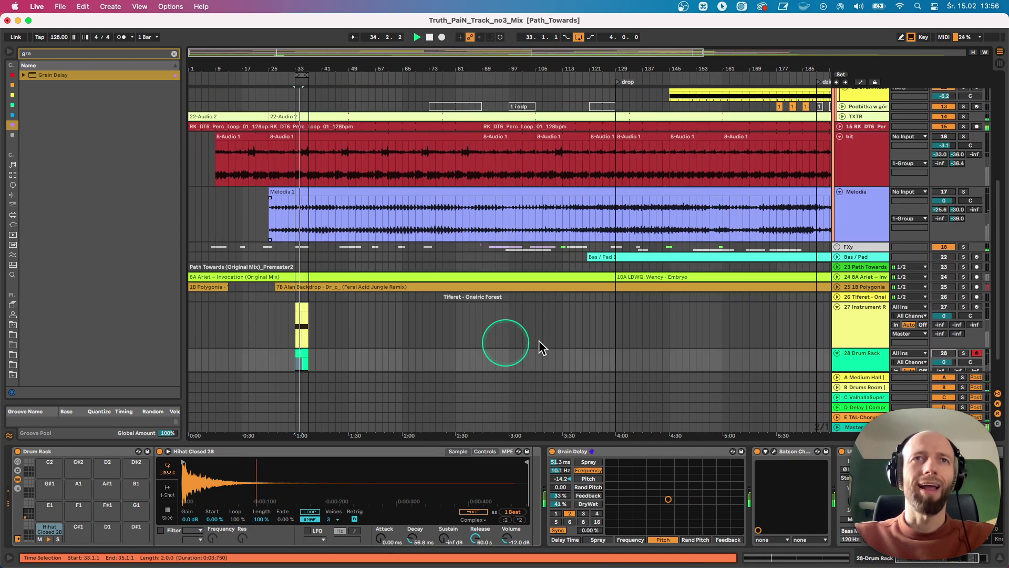
Step: Unfold the FXy group, select the FX3 clip at bar 33 on the Fxy track, and turn off arrangement looping
left_click(837, 247)
scroll(329, 358, "down", 1)
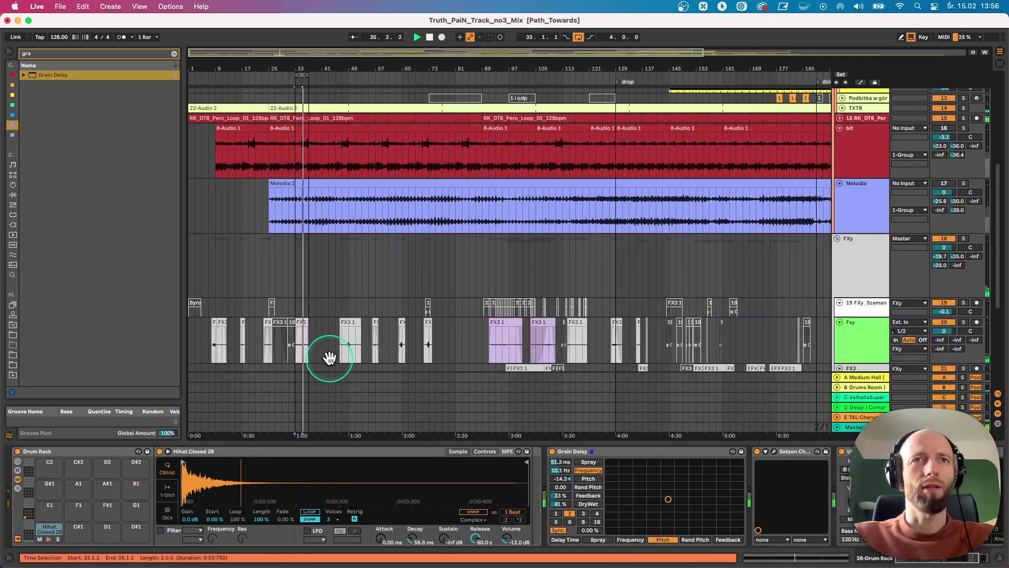
scroll(329, 357, "down", 3)
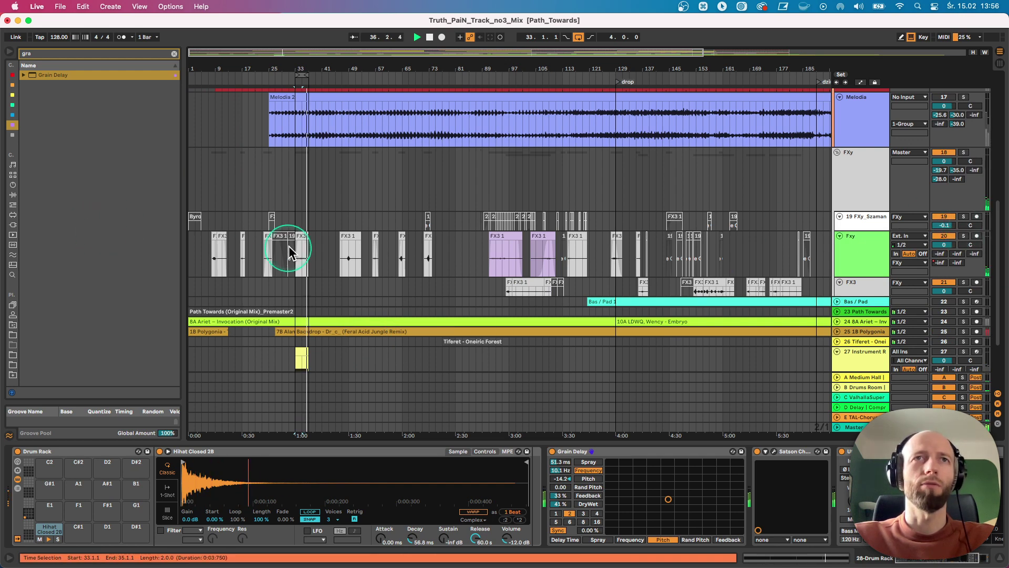
left_click(303, 237)
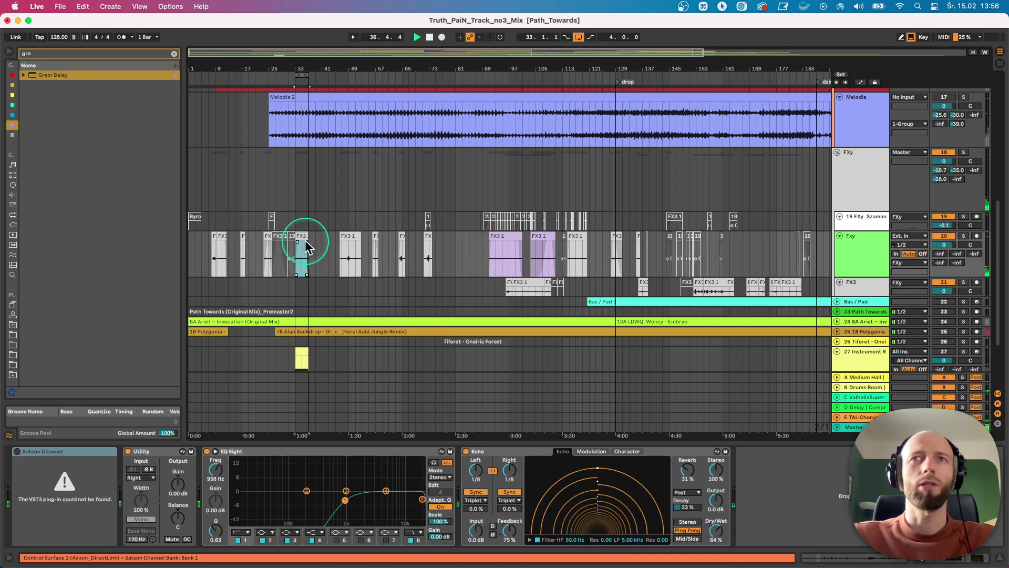
left_click(578, 37)
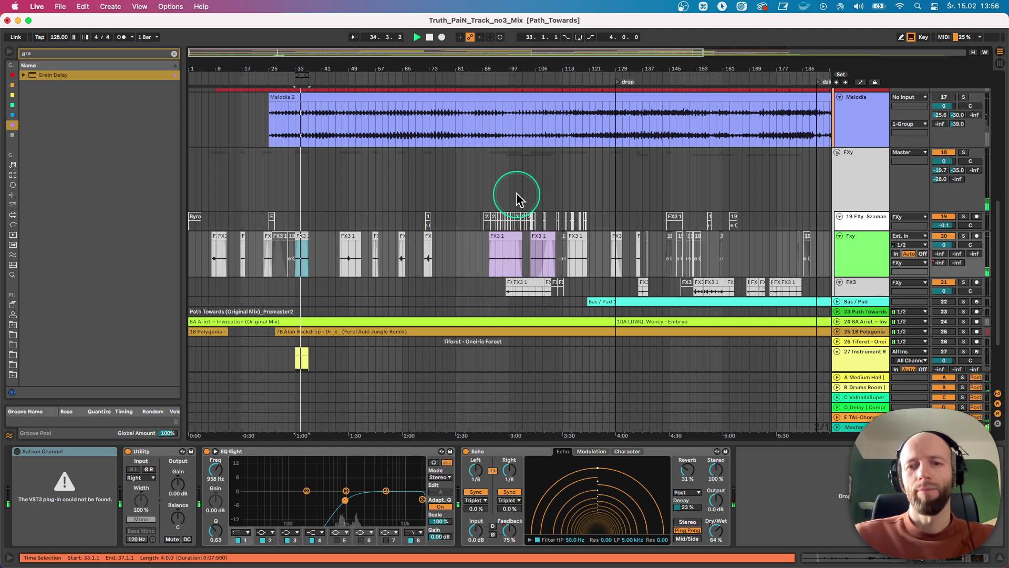
Step: Solo the Fxy track and audition its FX3 clip from bar 33
left_click(964, 236)
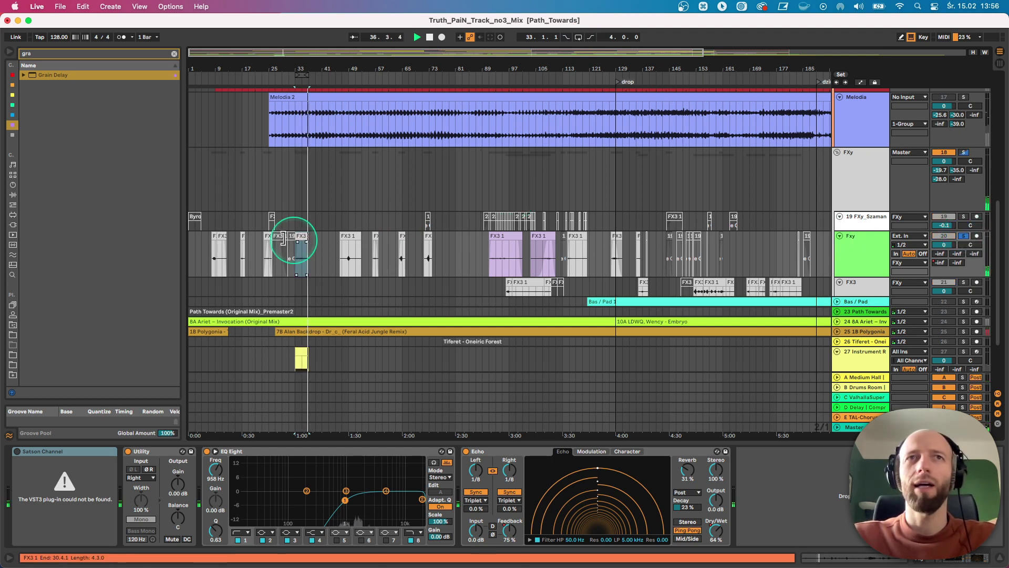
left_click(300, 241)
key("space")
key("space")
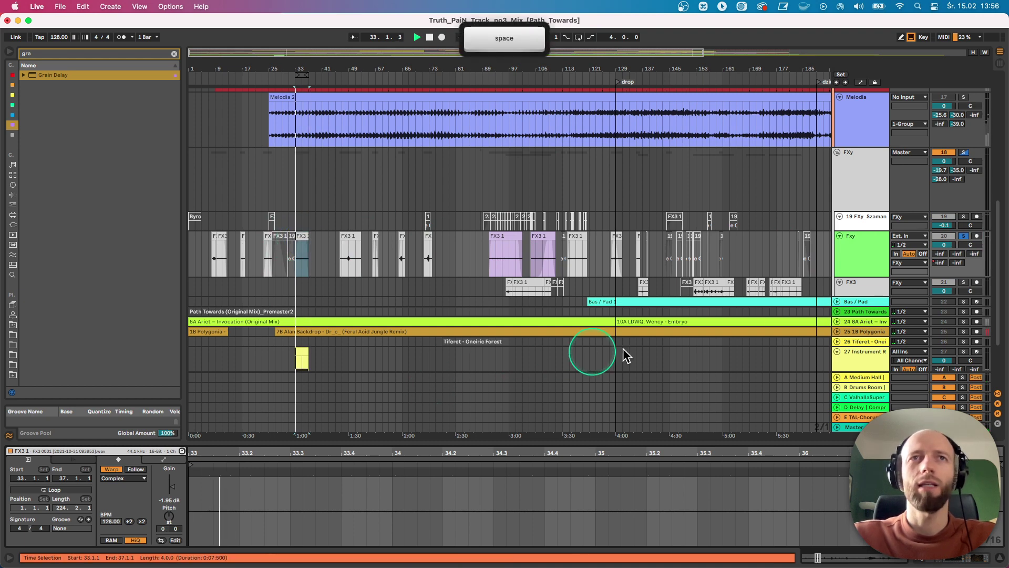
Step: Audition the Fxy track's FX3 clip from bar 47, comparing it soloed and in the full mix
left_click(344, 256)
key("space")
key("space")
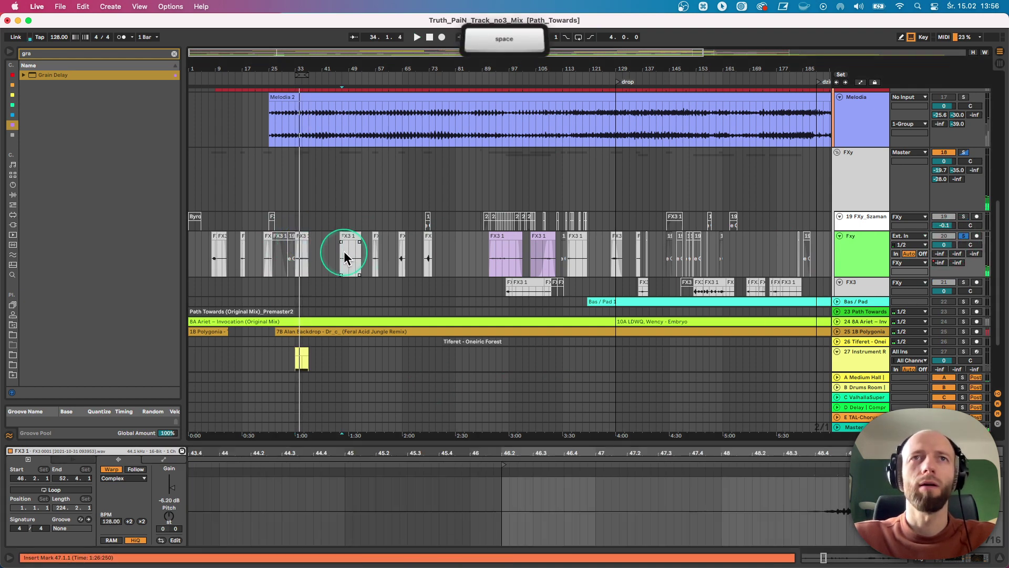
left_click(963, 236)
left_click(352, 263)
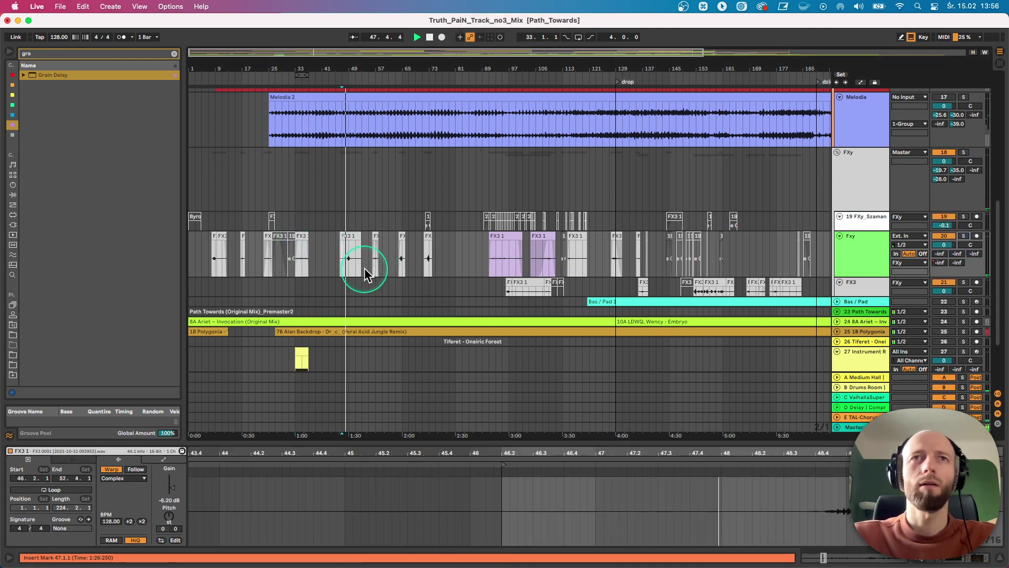
left_click(963, 236)
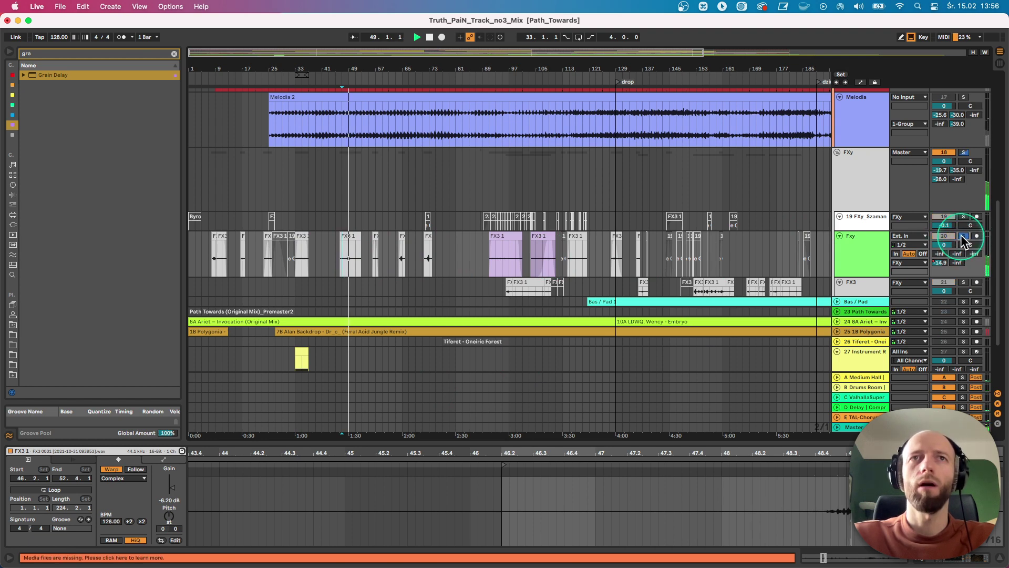
left_click(963, 236)
Step: Audition the short Fxy clips around bars 56 and 64 in the full mix, and stop playback
left_click(376, 256)
key("space")
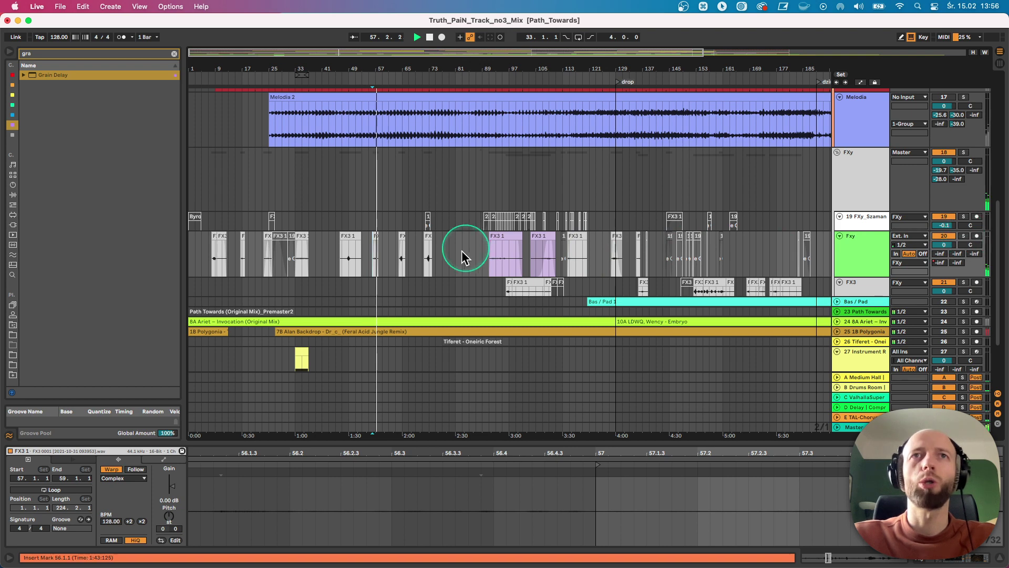
left_click(401, 258)
key("space")
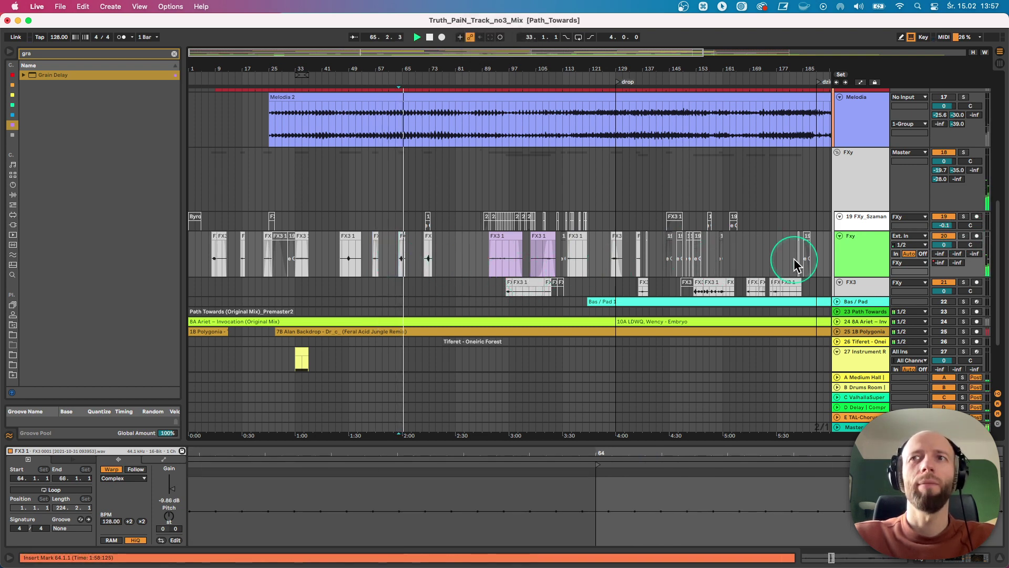
key("space")
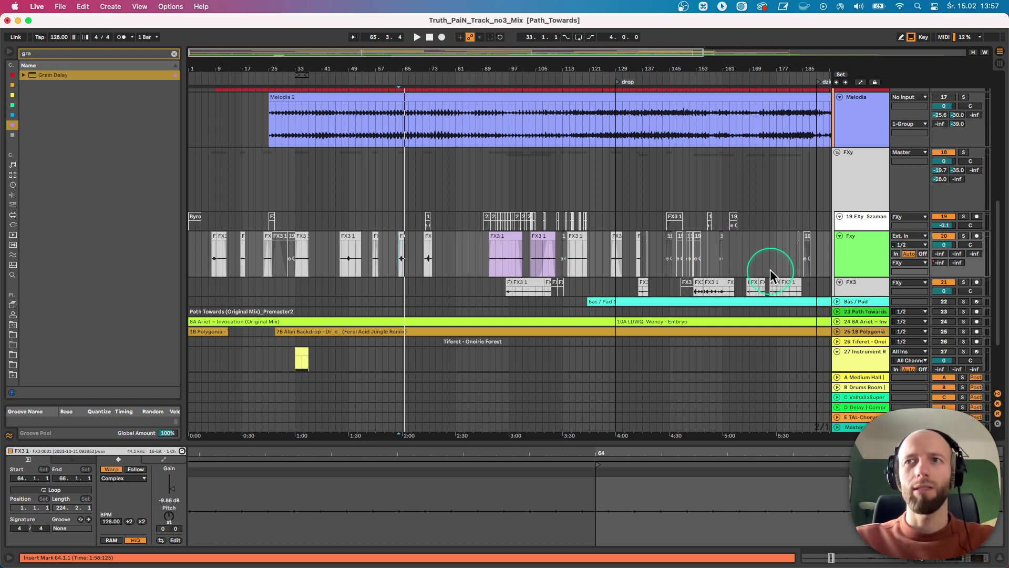
Step: Play briefly from bar 93 in the purple FX3 clip on the Fxy track, and stop playback
left_click(496, 257)
key("space")
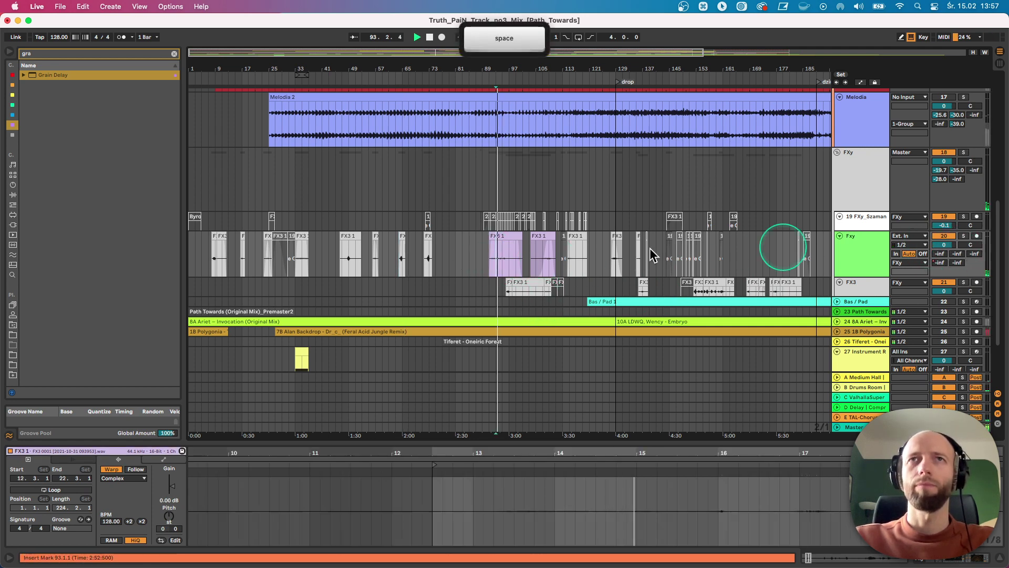
scroll(652, 255, "up", 8)
key("space")
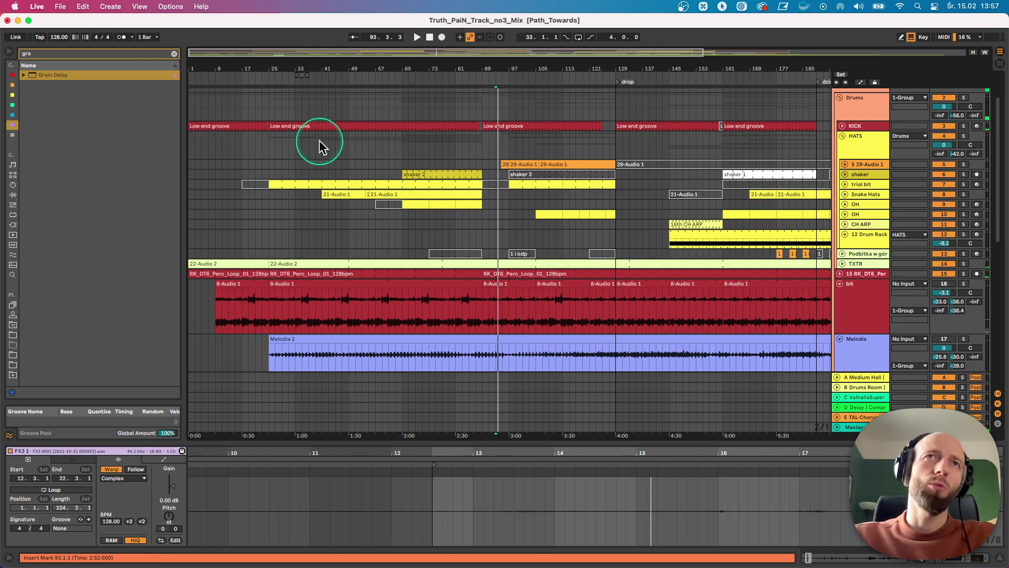
Step: Listen to the arrangement's early section and place the insert marker at bar 25 in the Melodia 2 clip
left_click(237, 74)
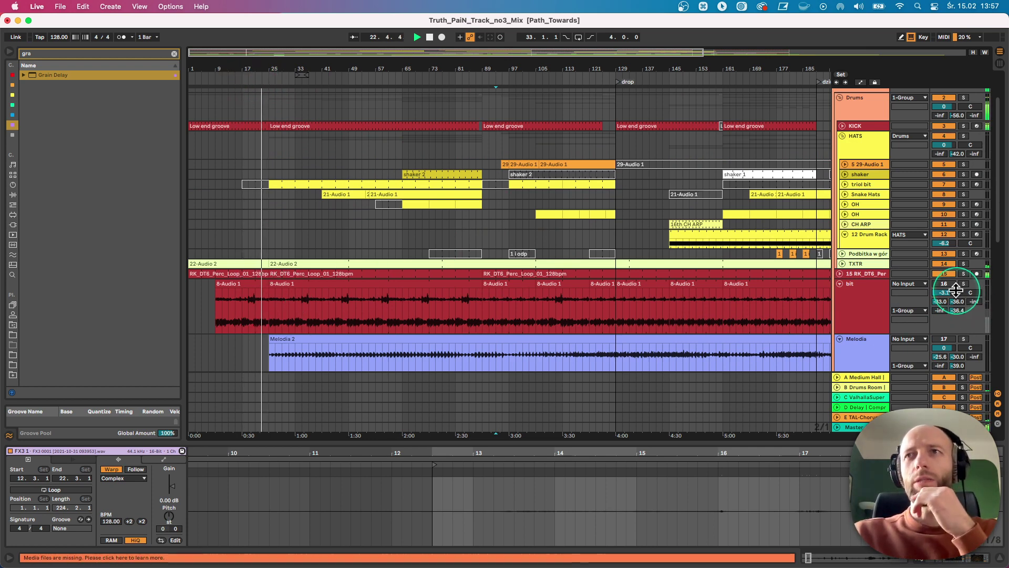
left_click(302, 362)
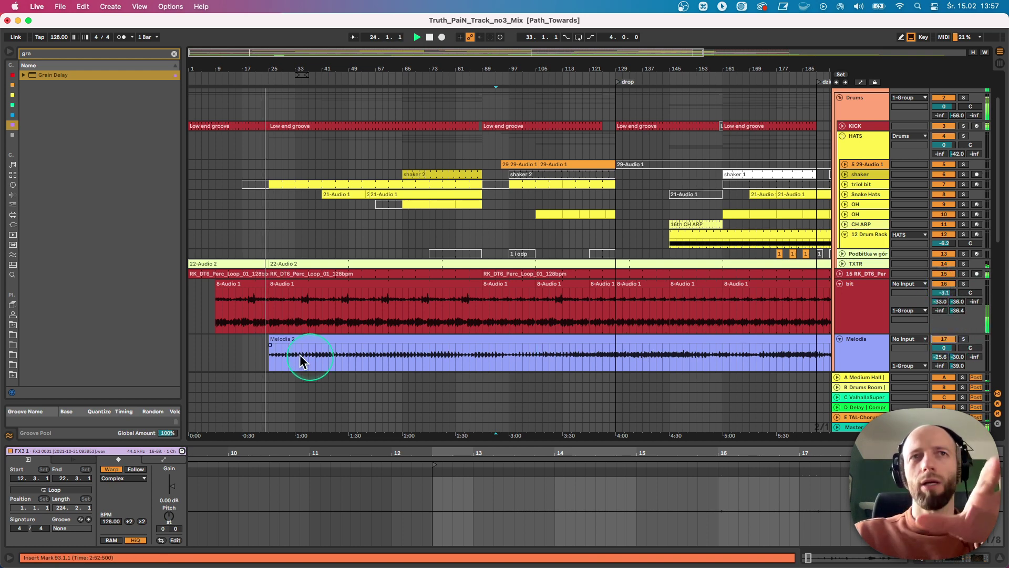
left_click(273, 358)
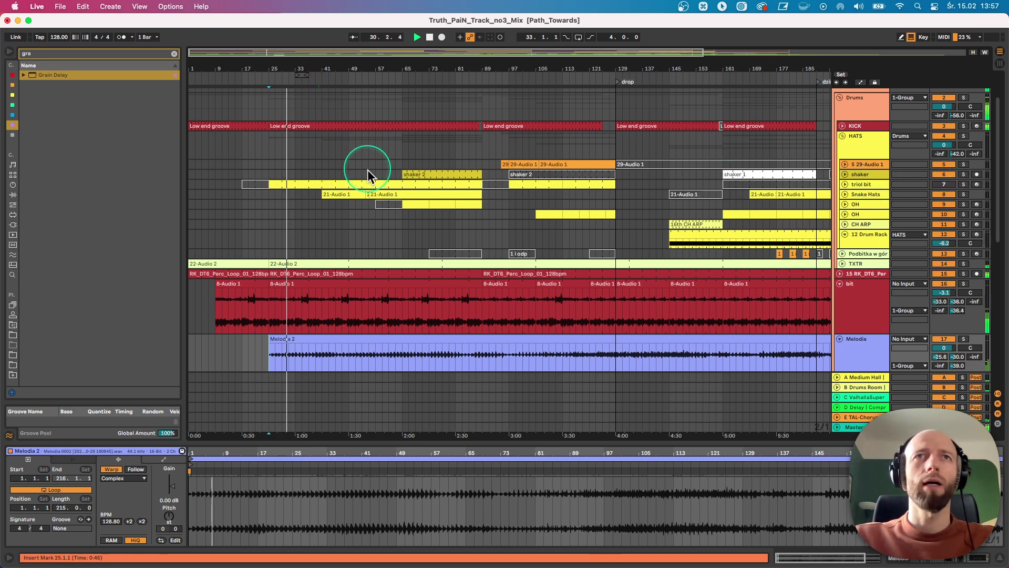
Step: Select the 21-Audio 1 clip at bar 41, unfold the Snake Hats track and show its device chain
left_click(357, 192)
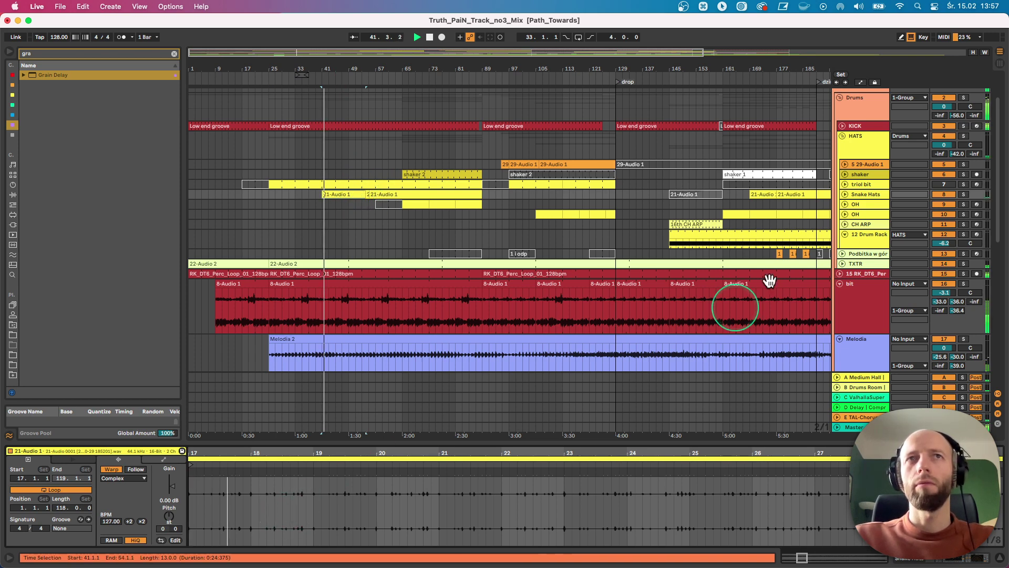
left_click(849, 194)
left_click(867, 199)
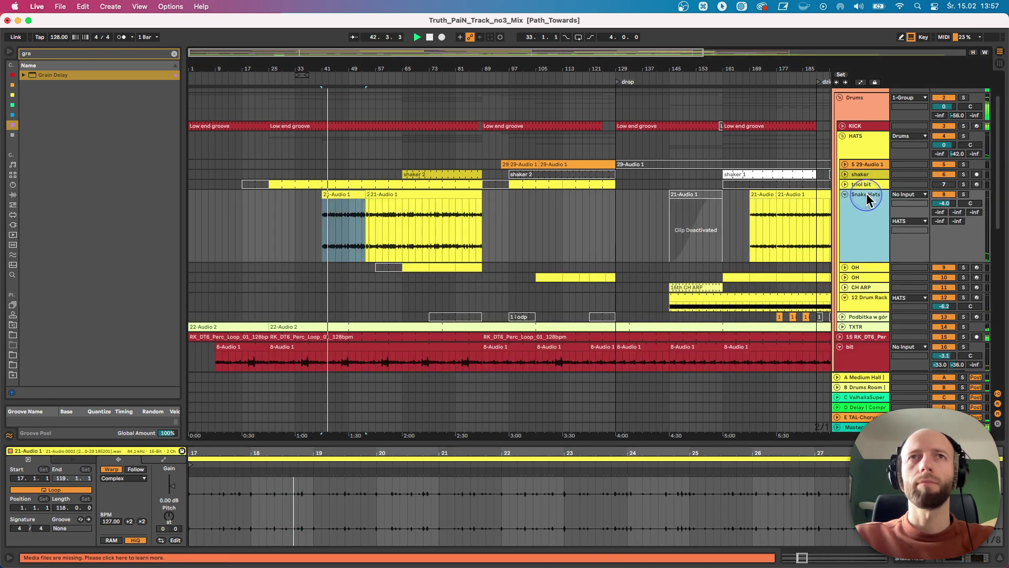
Step: Show the Snake Hats track's Utility Gain automation and examine the fade-in curve starting at bar 41
right_click(177, 486)
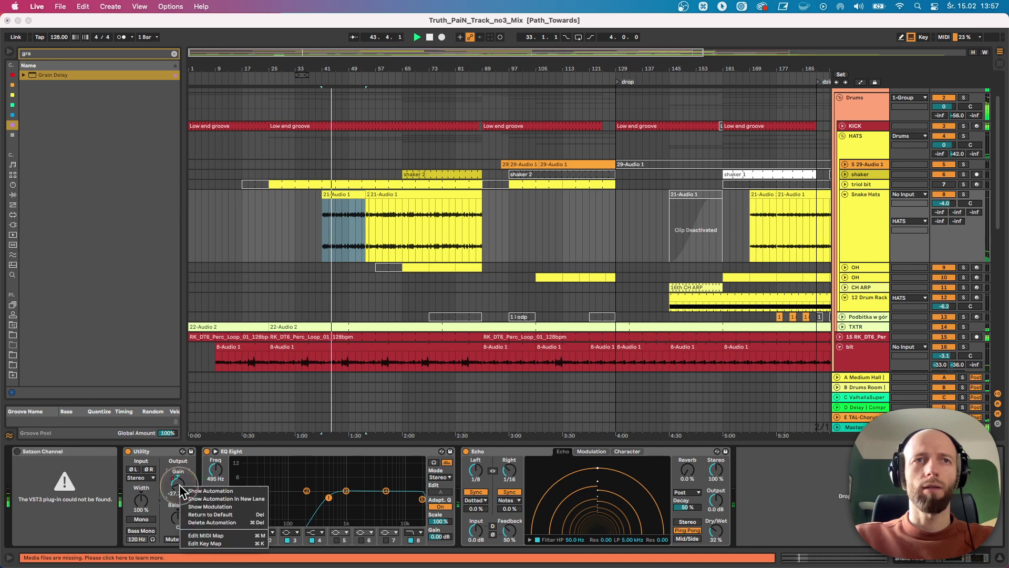
left_click(200, 486)
left_click(291, 298)
left_click_drag(350, 247, 353, 246)
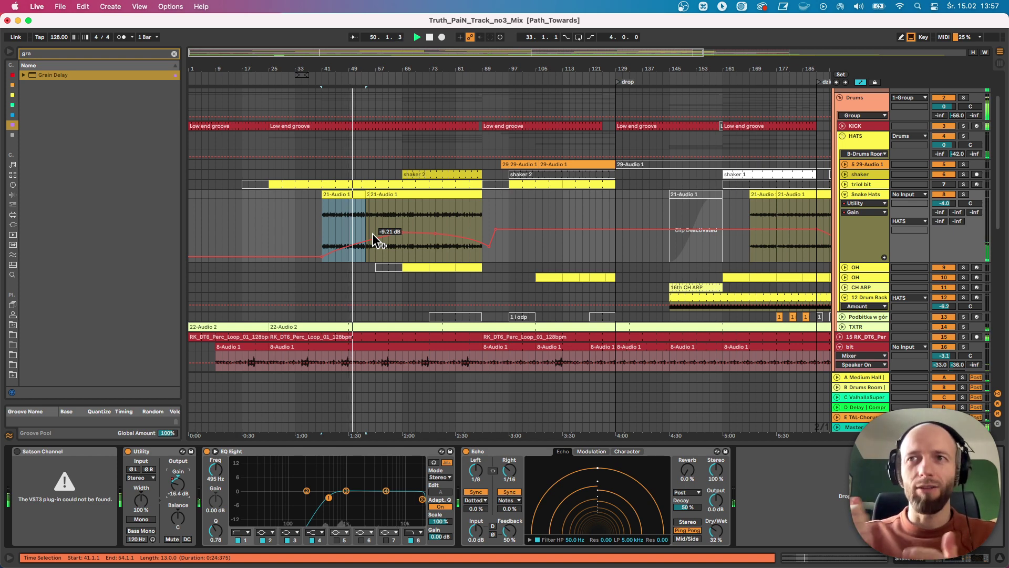
left_click(373, 235)
Step: Solo Snake Hats briefly during playback, and continue listening to the full mix from about bar 63
left_click(968, 196)
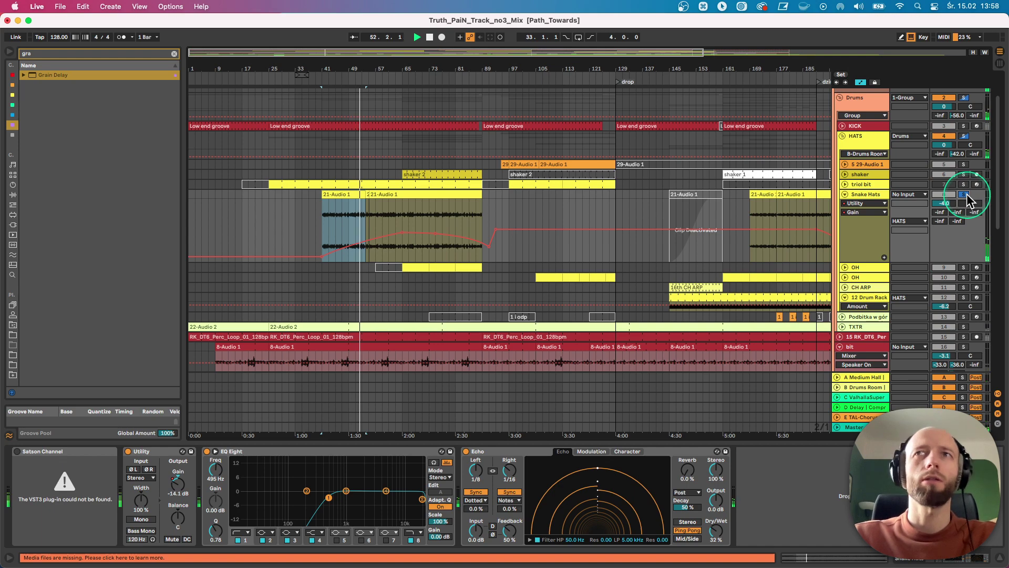
scroll(525, 263, "down", 3)
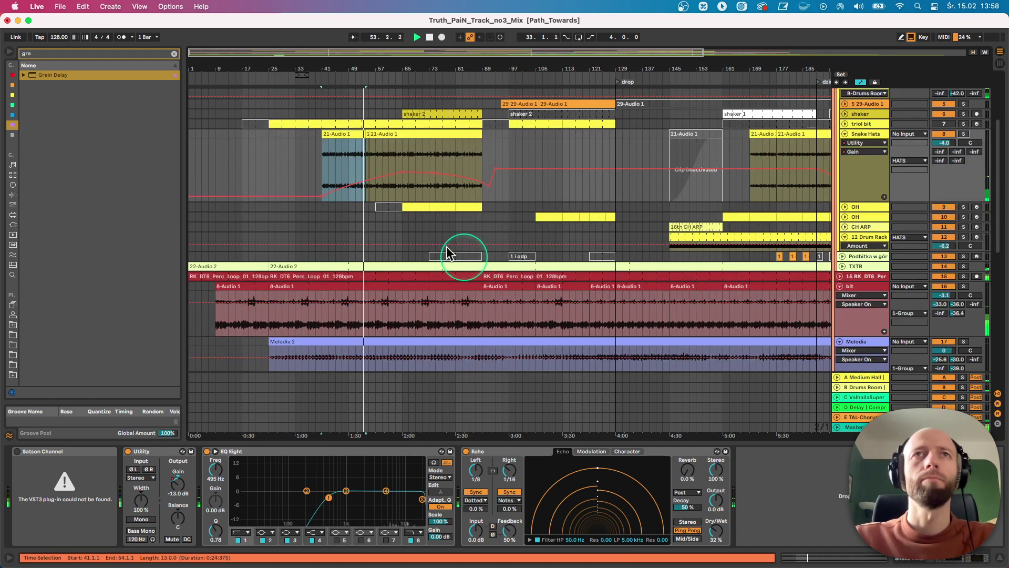
left_click(395, 75)
scroll(424, 255, "down", 2)
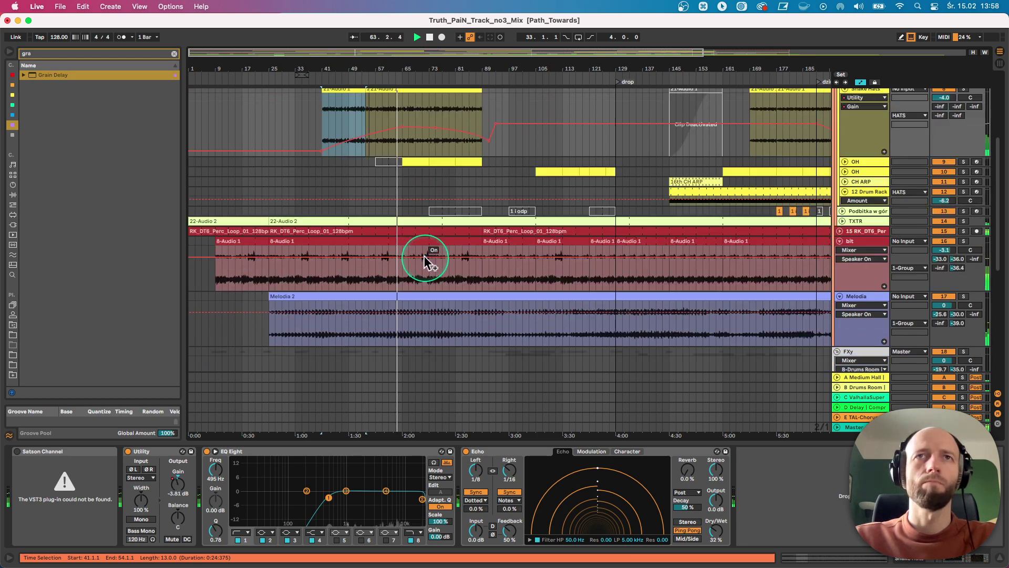
Step: Compare the upper OH hi-hat track soloed and in the full mix during playback
scroll(423, 256, "up", 7)
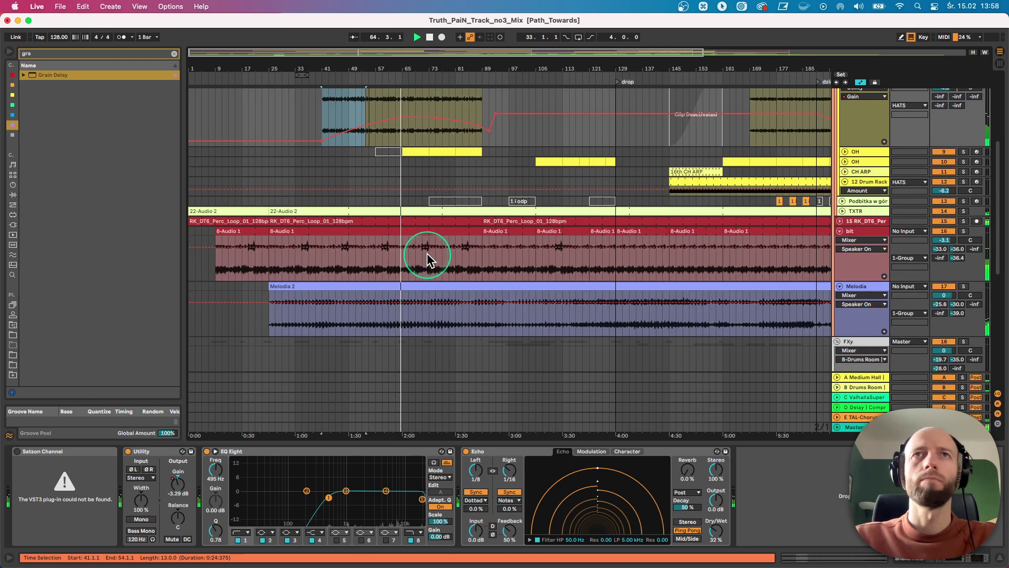
scroll(427, 260, "down", 5)
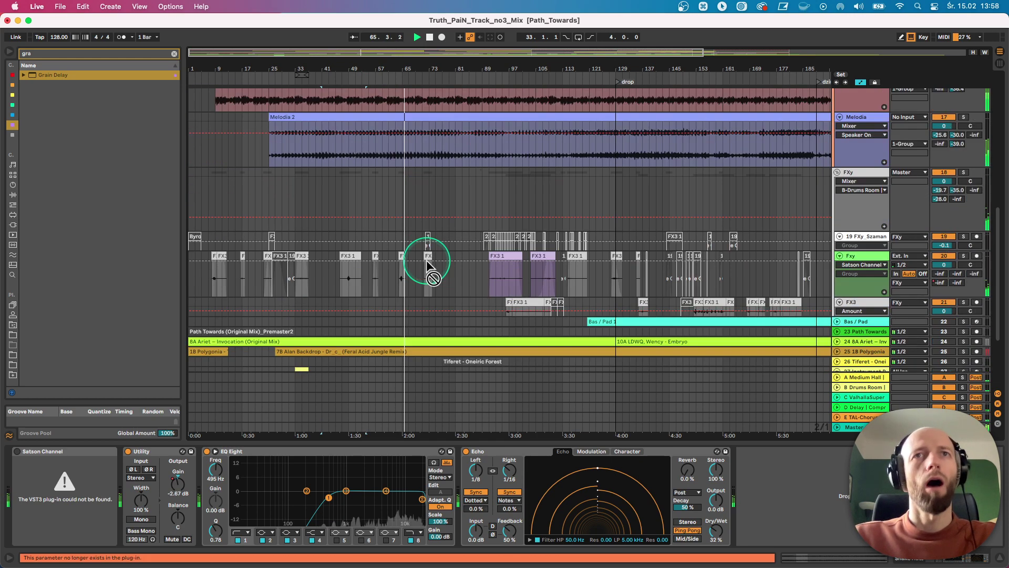
left_click(428, 237)
scroll(420, 153, "up", 5)
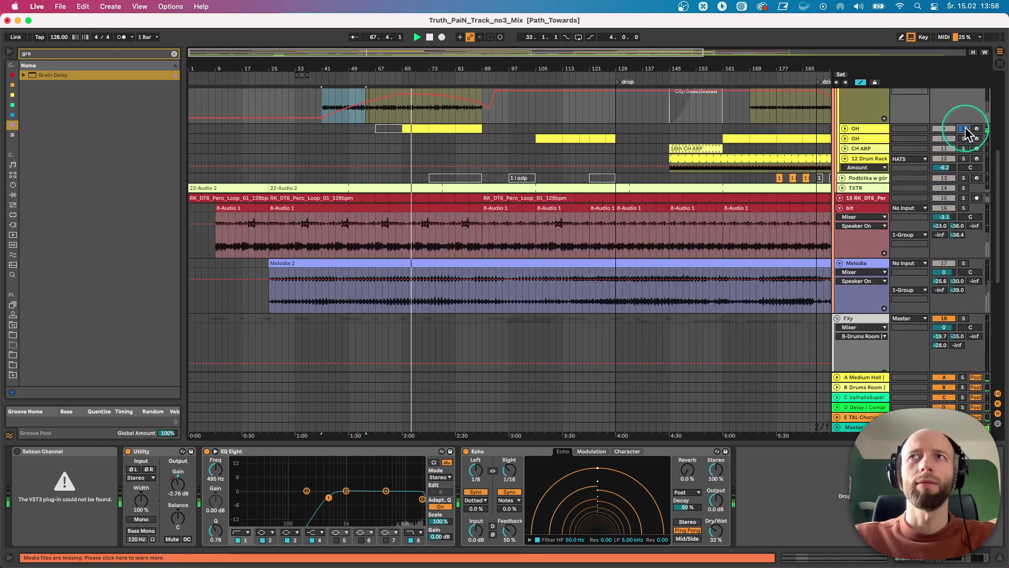
left_click(964, 128)
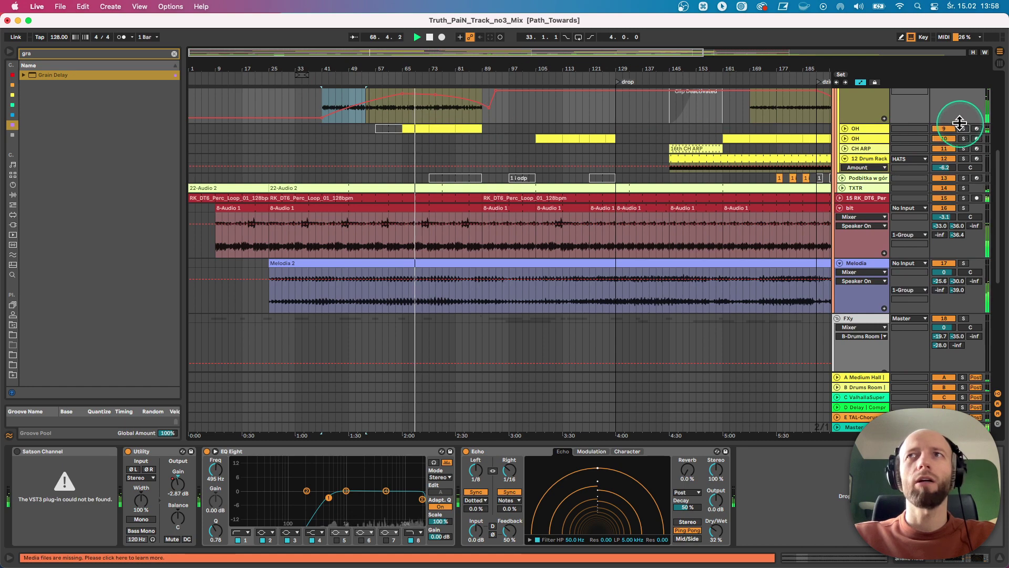
left_click(825, 158)
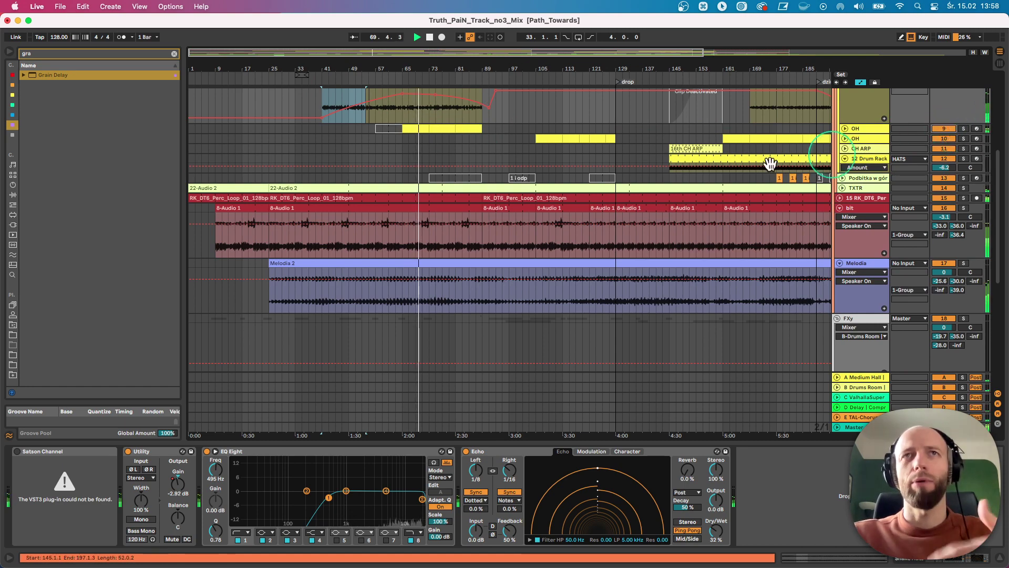
scroll(484, 190, "up", 3)
scroll(458, 206, "up", 2)
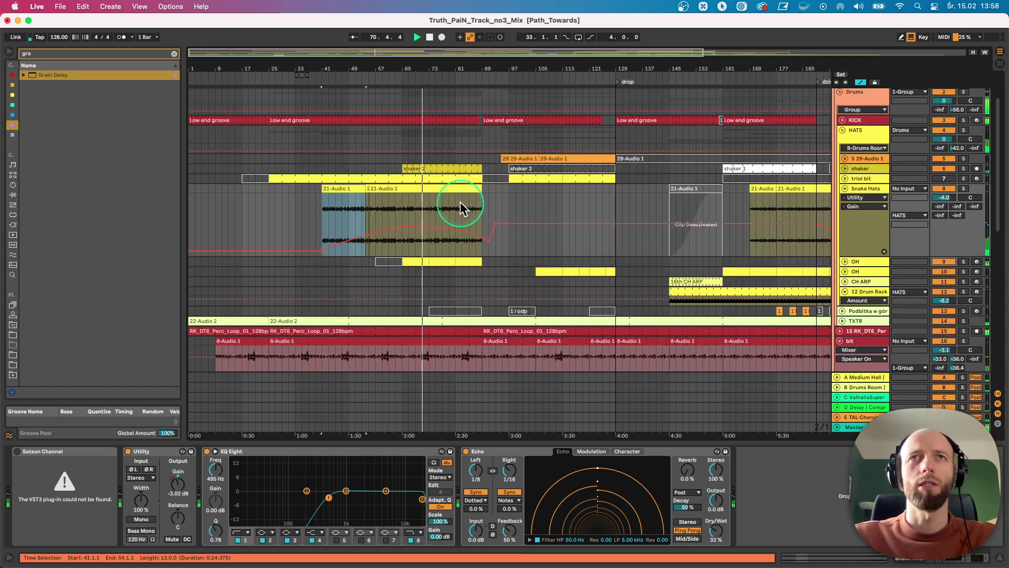
scroll(460, 204, "down", 8)
scroll(410, 323, "down", 8)
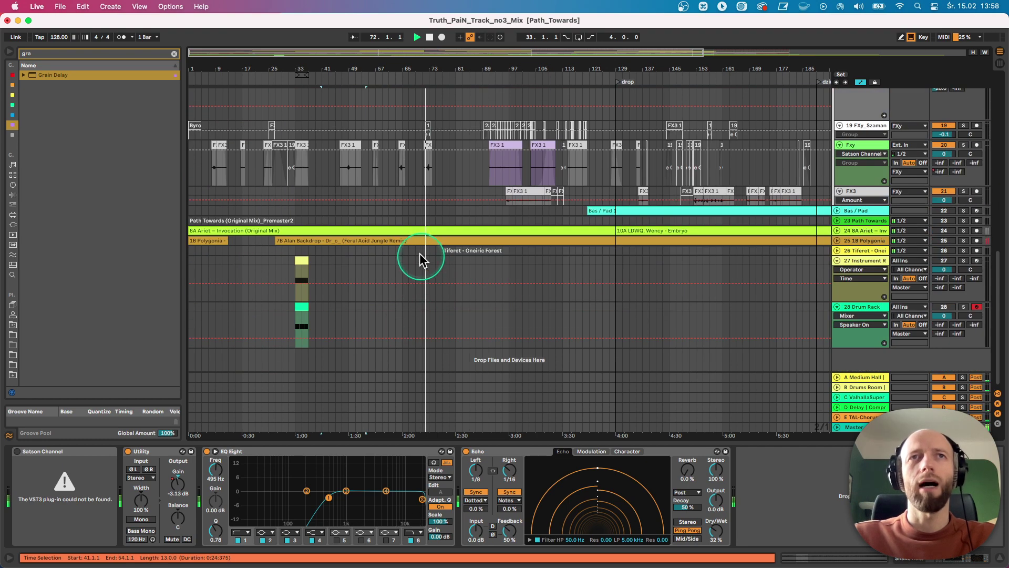
Step: Hide the automation lanes and return to the hi-hat tracks in the Drums group
scroll(423, 250, "up", 8)
key("a")
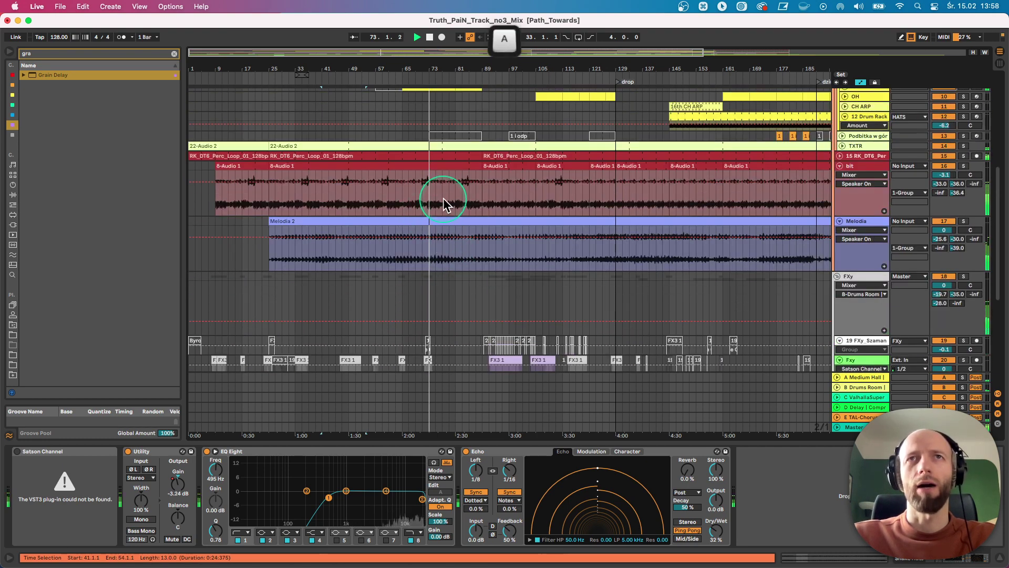
left_click(860, 82)
scroll(618, 201, "up", 5)
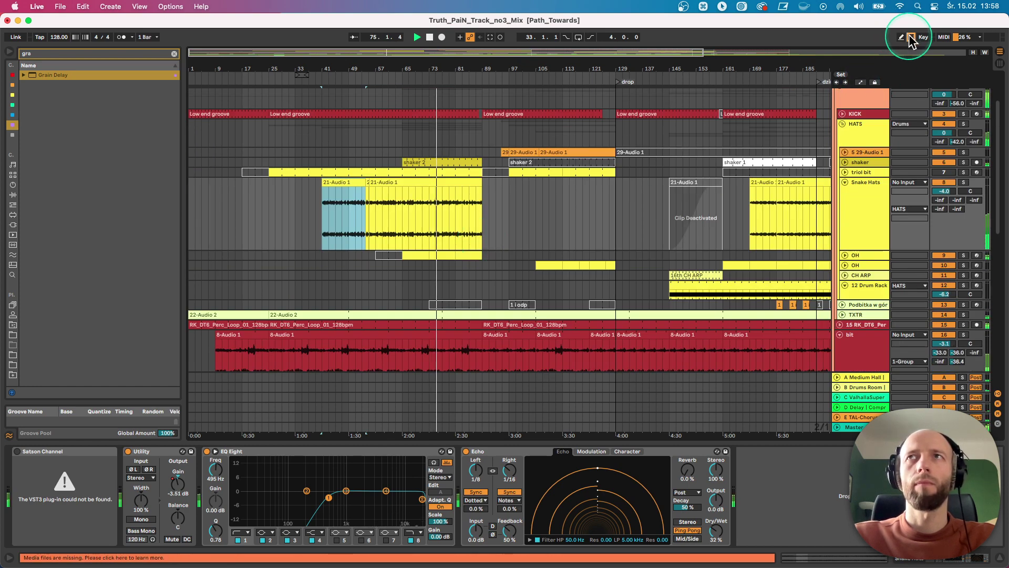
Step: Fold the bit and Melodia tracks and look over the hat and FX tracks while the full mix keeps playing
scroll(453, 235, "down", 3)
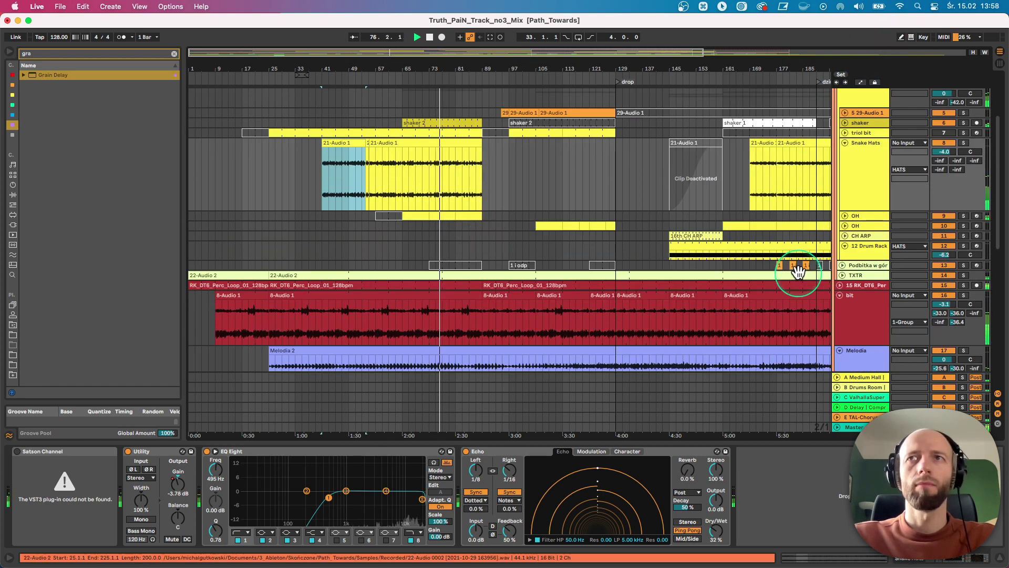
scroll(783, 274, "down", 2)
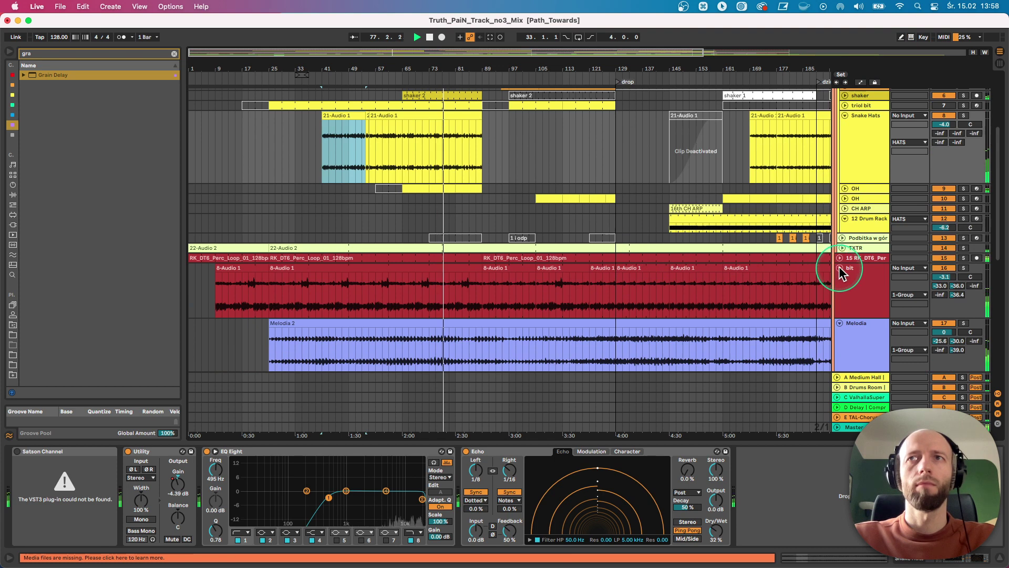
left_click(840, 268)
left_click(838, 275)
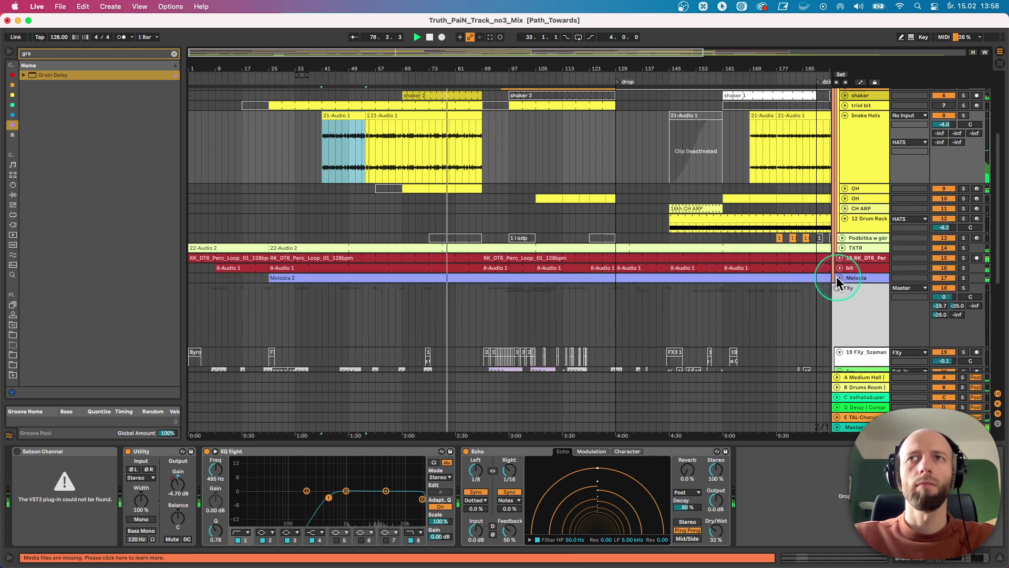
scroll(695, 273, "up", 5)
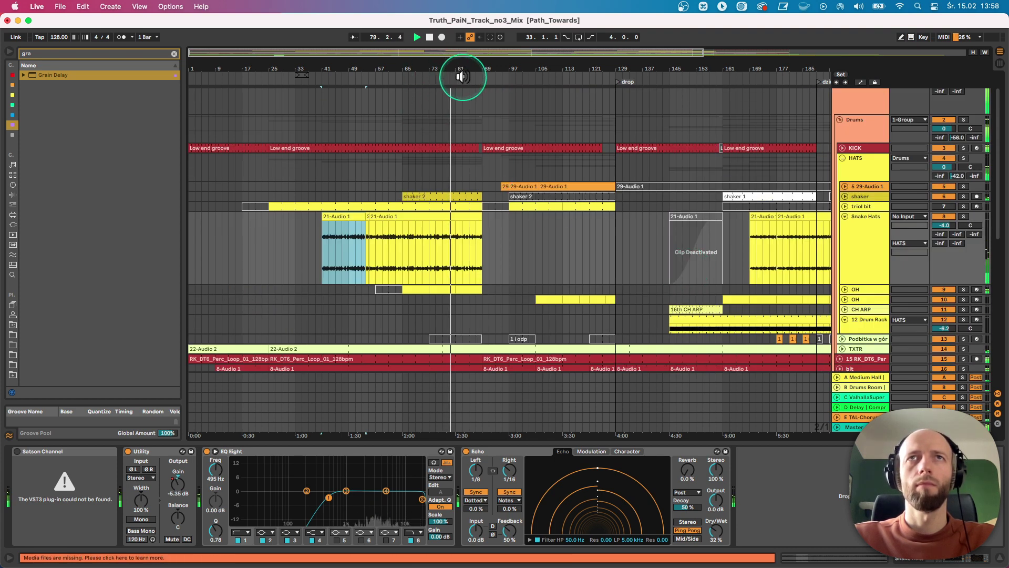
scroll(466, 169, "down", 7)
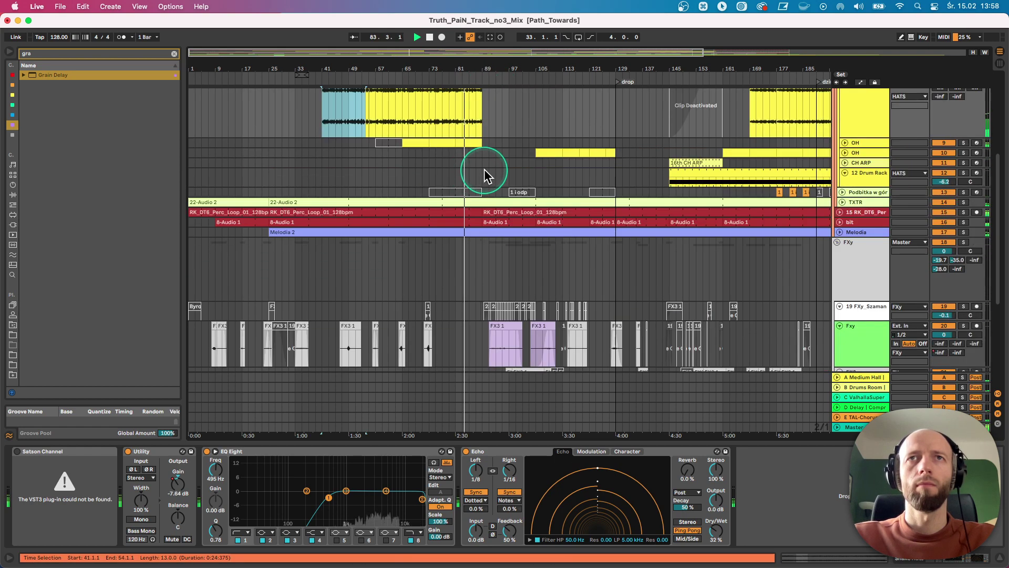
scroll(484, 173, "up", 5)
scroll(488, 164, "down", 10)
scroll(488, 165, "up", 10)
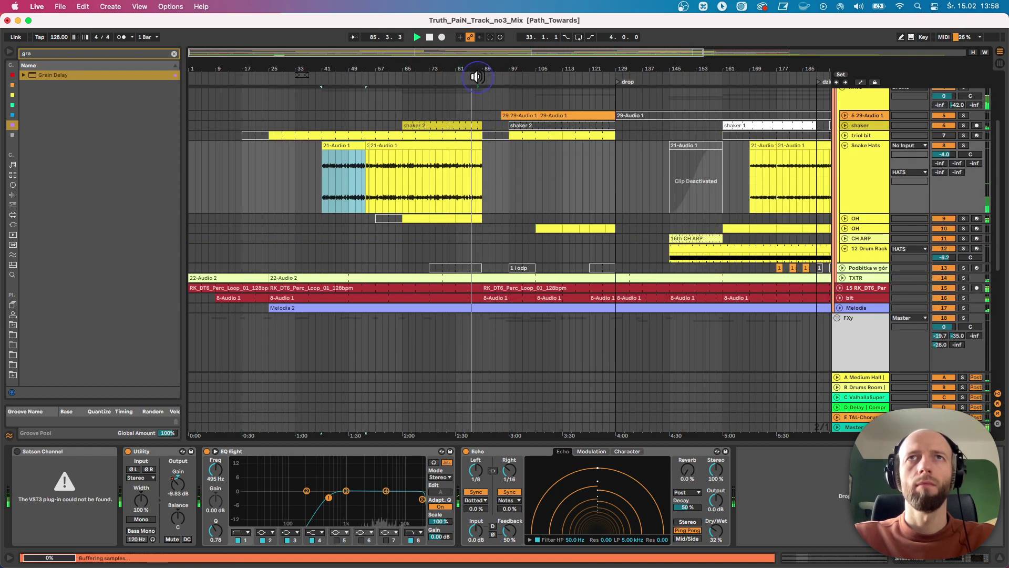
Step: Unfold the Melodia track and solo it briefly during playback around bar 93
left_click(839, 308)
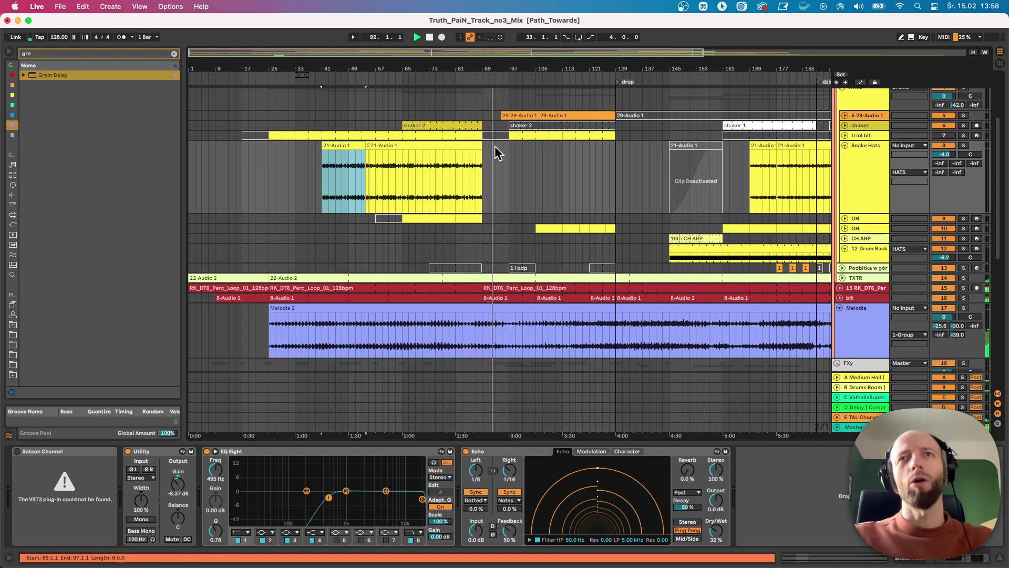
left_click(964, 308)
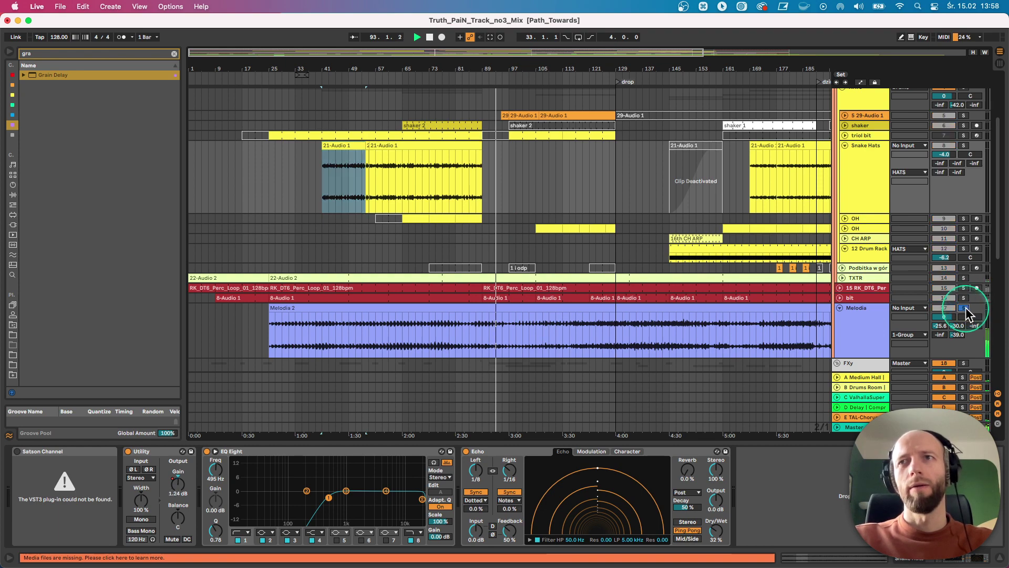
left_click(965, 308)
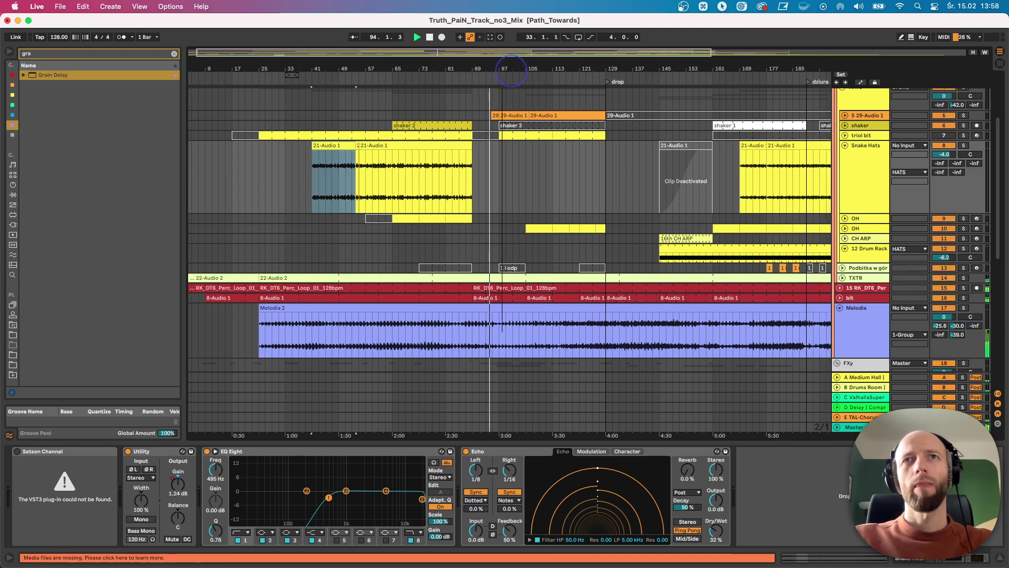
Step: Solo the 29-Audio 1 track in the HATS group during playback and unfold it to inspect its waveform
scroll(527, 229, "down", 10)
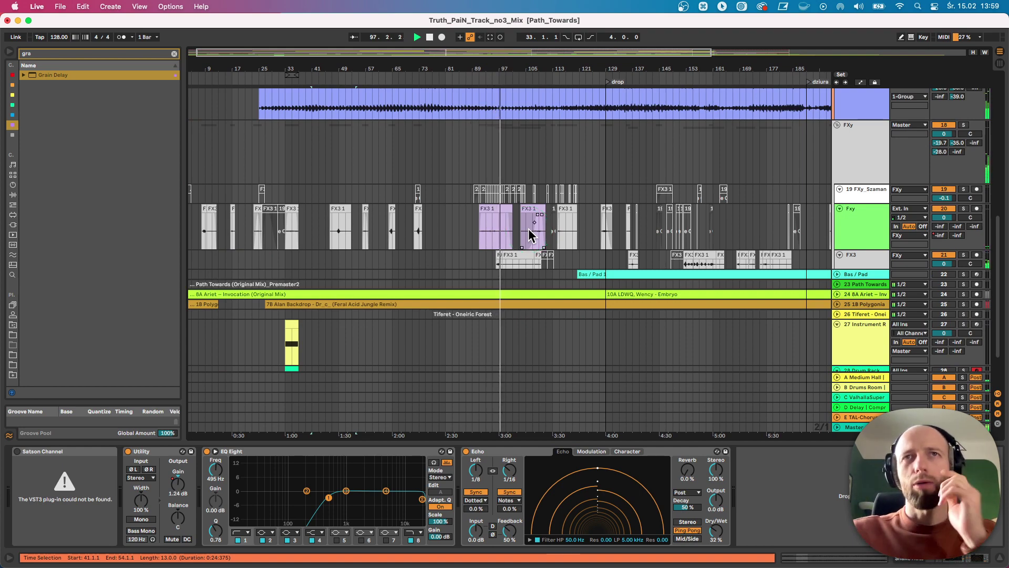
scroll(578, 236, "up", 8)
left_click(636, 252)
scroll(683, 210, "up", 3)
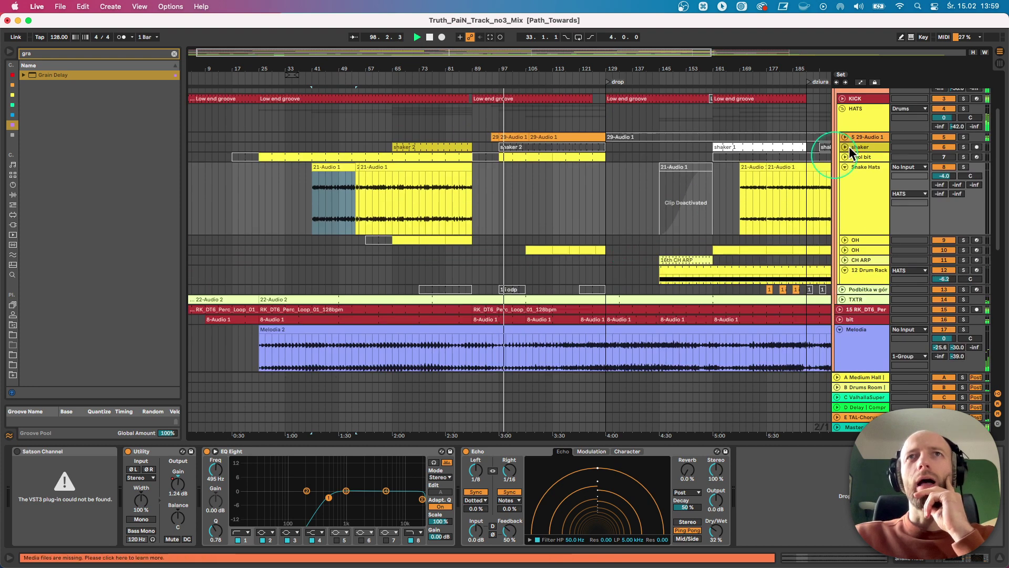
left_click(877, 139)
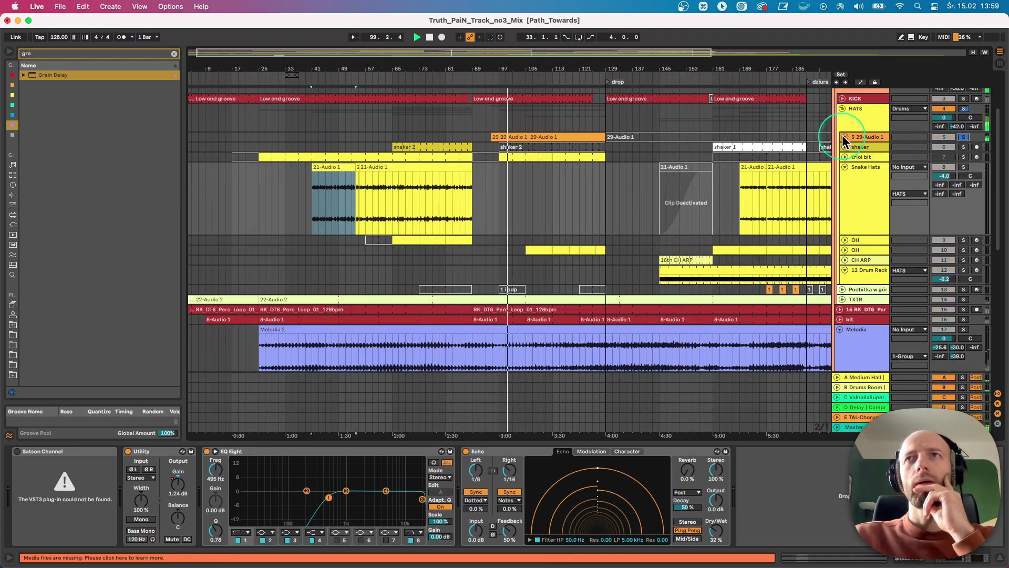
left_click(844, 137)
left_click(518, 131)
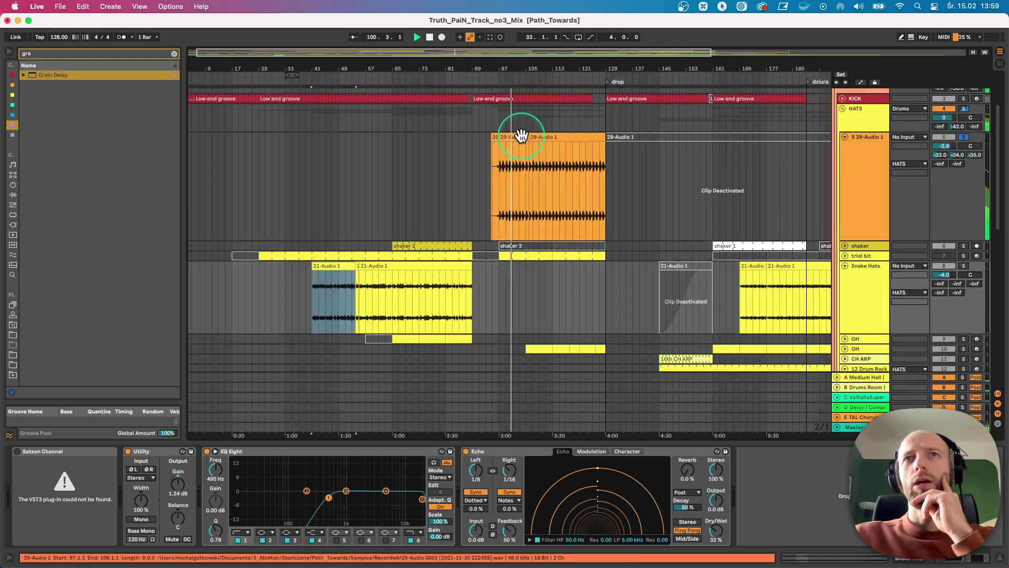
left_click(776, 151)
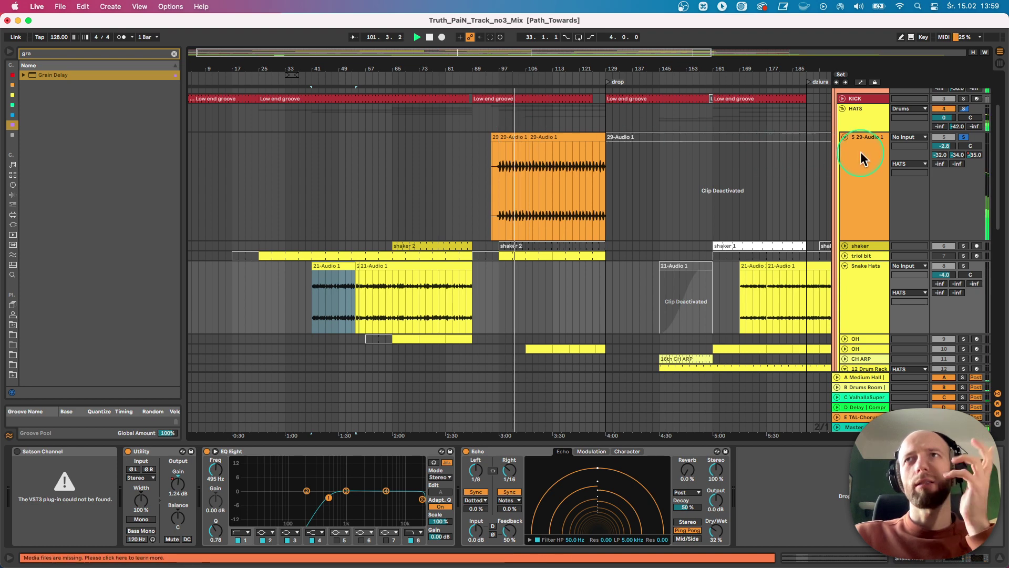
Step: Unsolo the 29-Audio 1 track to hear it in the full mix, and show its device chain
left_click(963, 137)
left_click(964, 138)
left_click(954, 145)
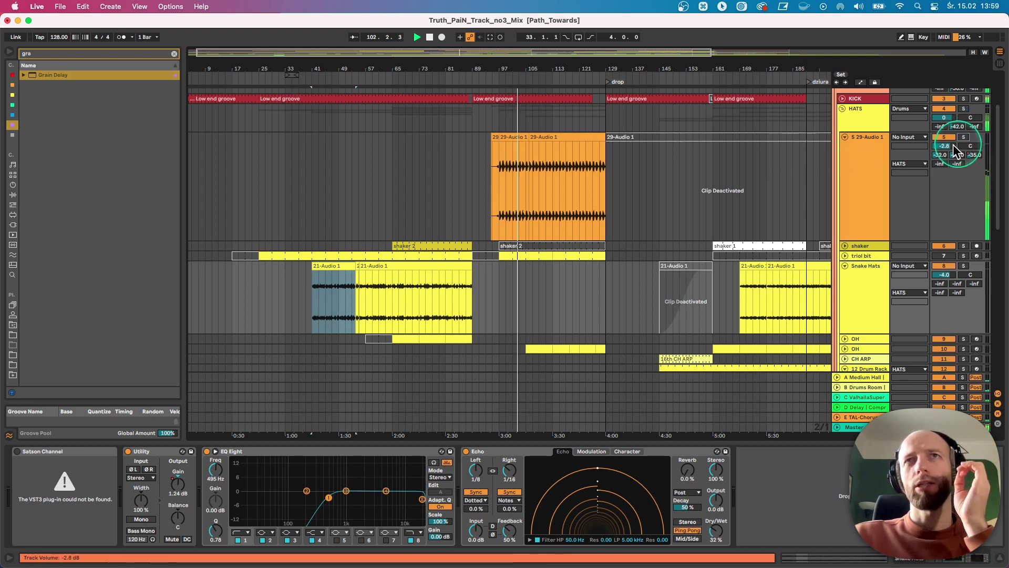
left_click(864, 156)
left_click(868, 153)
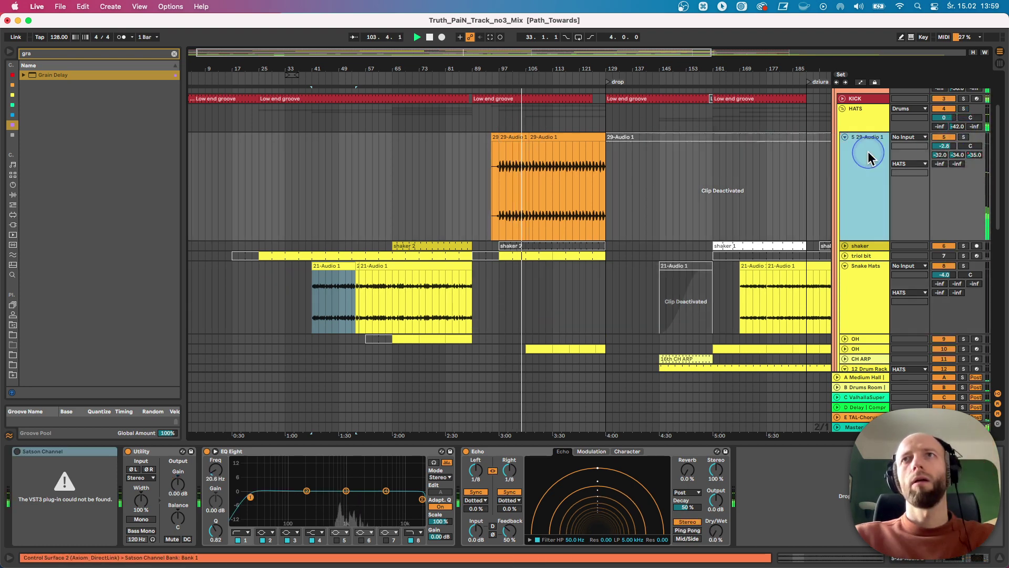
Step: Clear the browser search and insert an empty 10-bar MIDI clip at bar 93 on the Drum Rack track
left_click(174, 53)
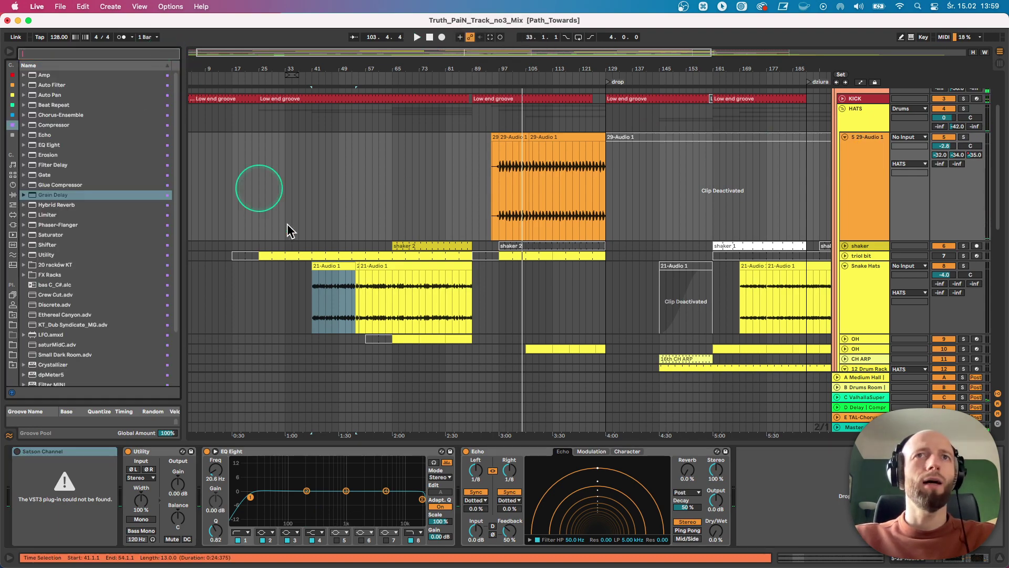
scroll(518, 304, "down", 15)
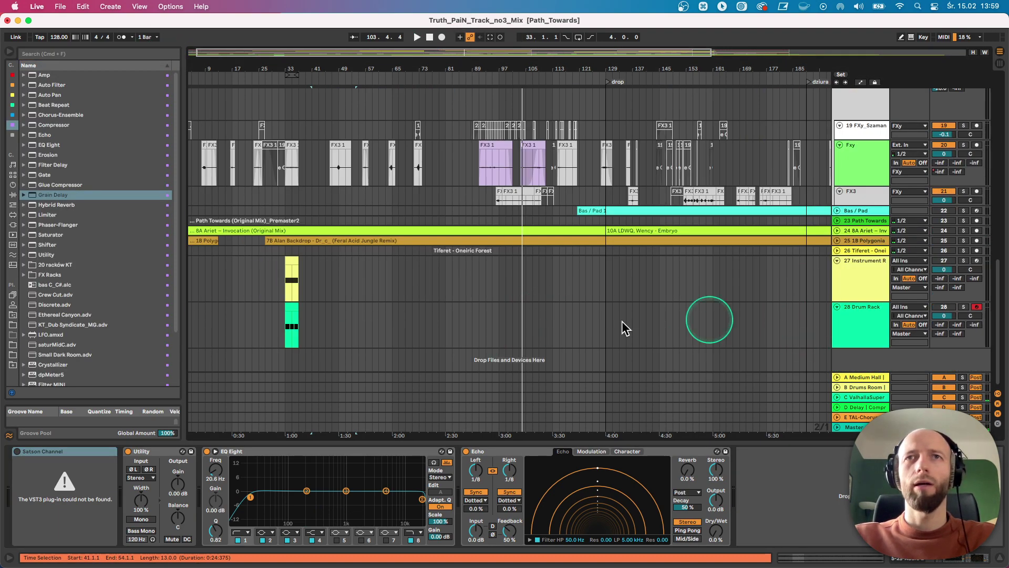
left_click_drag(485, 319, 519, 321)
key("shift+super+m")
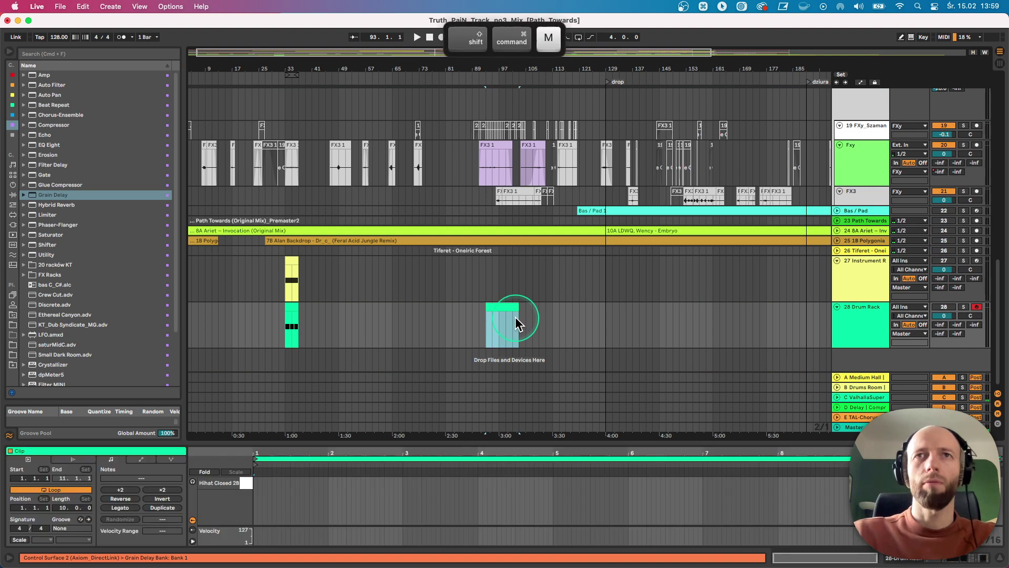
Step: Add three Hihat Closed notes an eighth note apart at the clip's start and loop only that short section
double_click(256, 484)
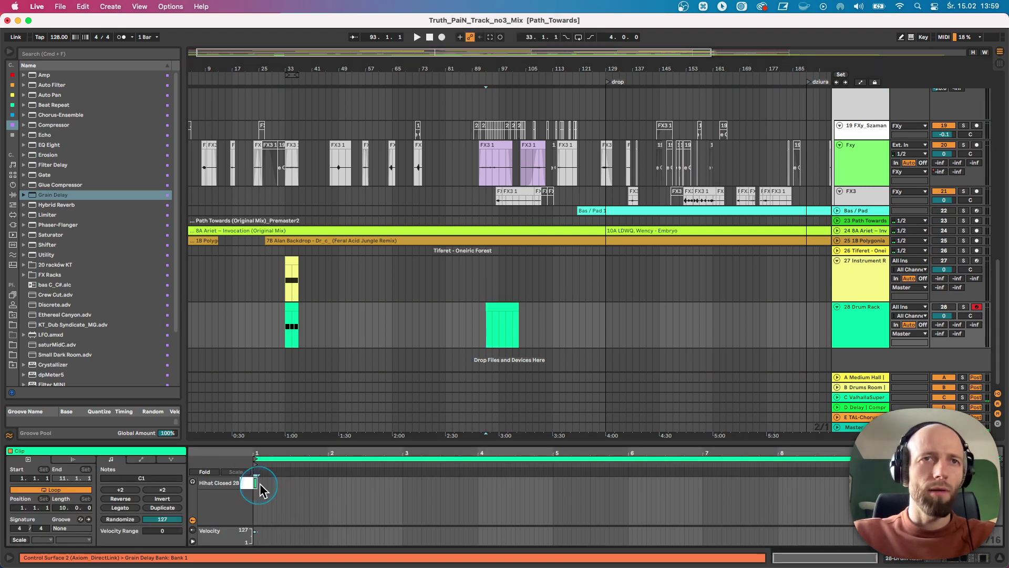
double_click(273, 482)
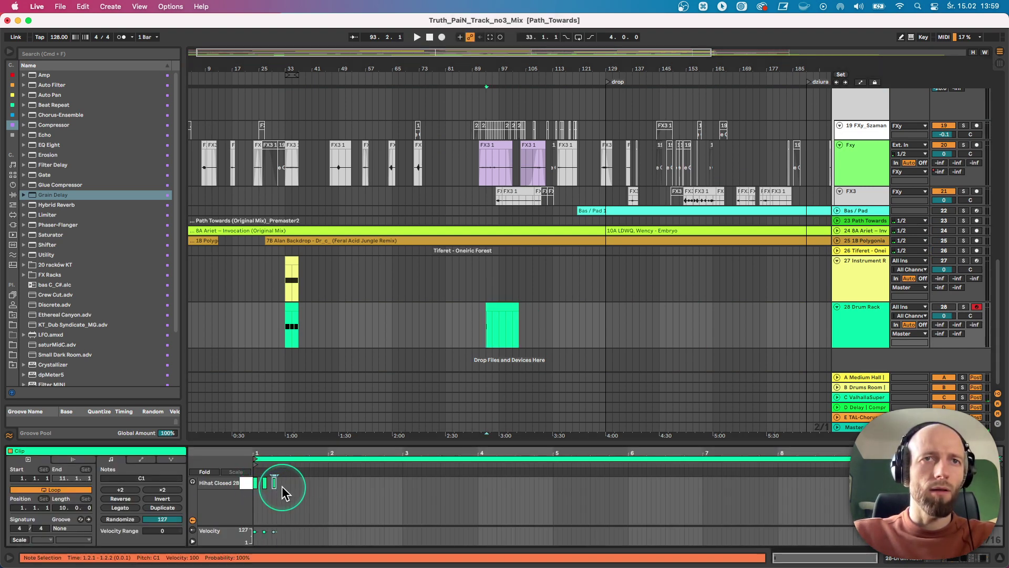
left_click_drag(283, 493, 245, 478)
key("super+l")
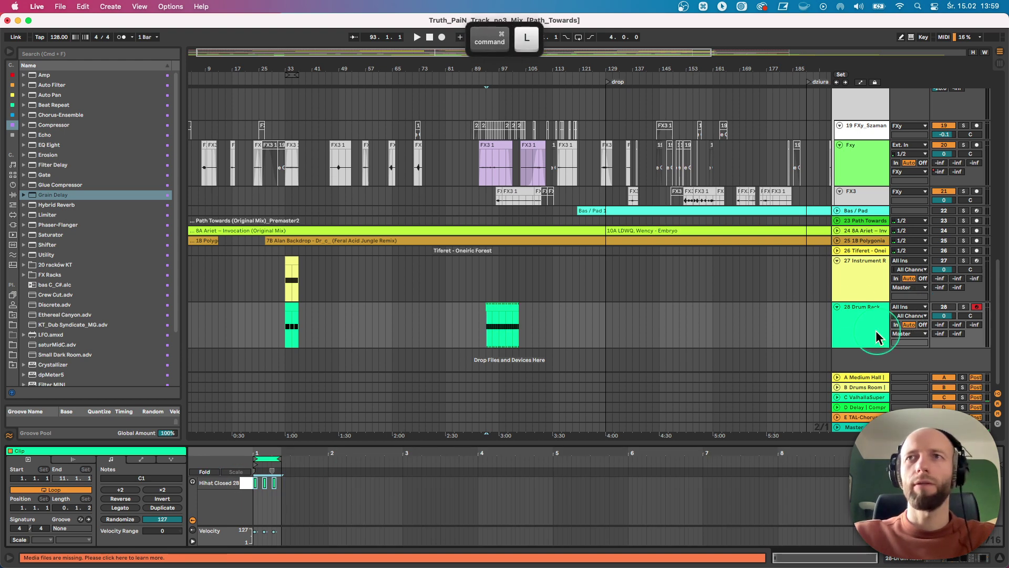
Step: Bypass Grain Delay on the Drum Rack track, then find Spectral Resonator in the audio effects and add it to the track
left_click(876, 338)
left_click(220, 453)
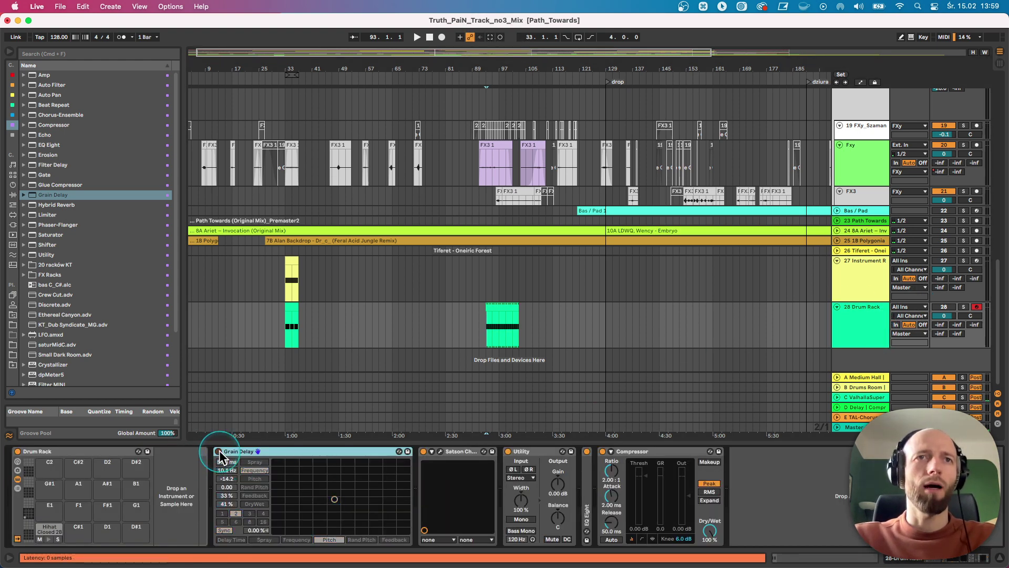
left_click(19, 200)
left_click(37, 54)
type("spec")
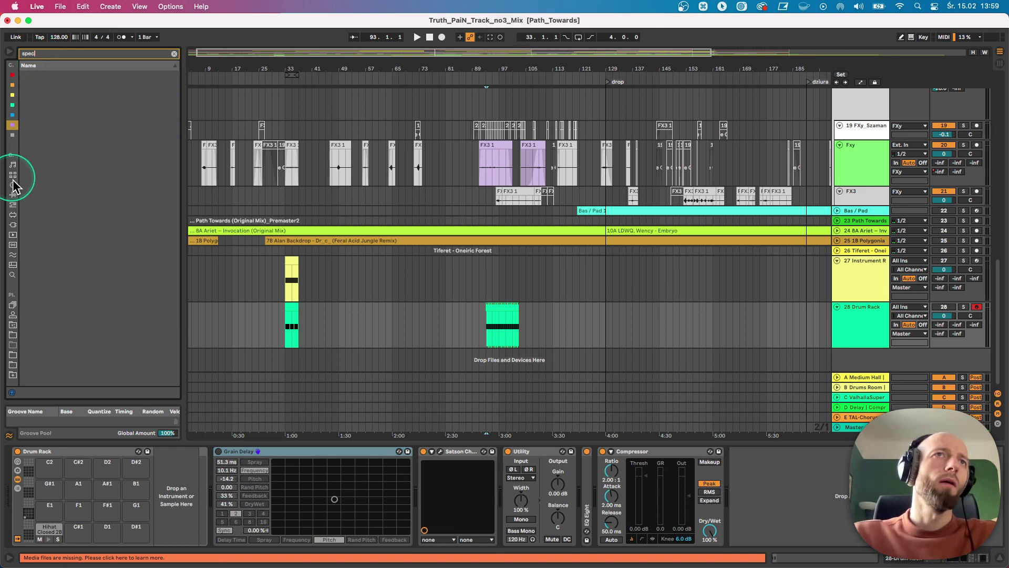
left_click(13, 195)
left_click(24, 85)
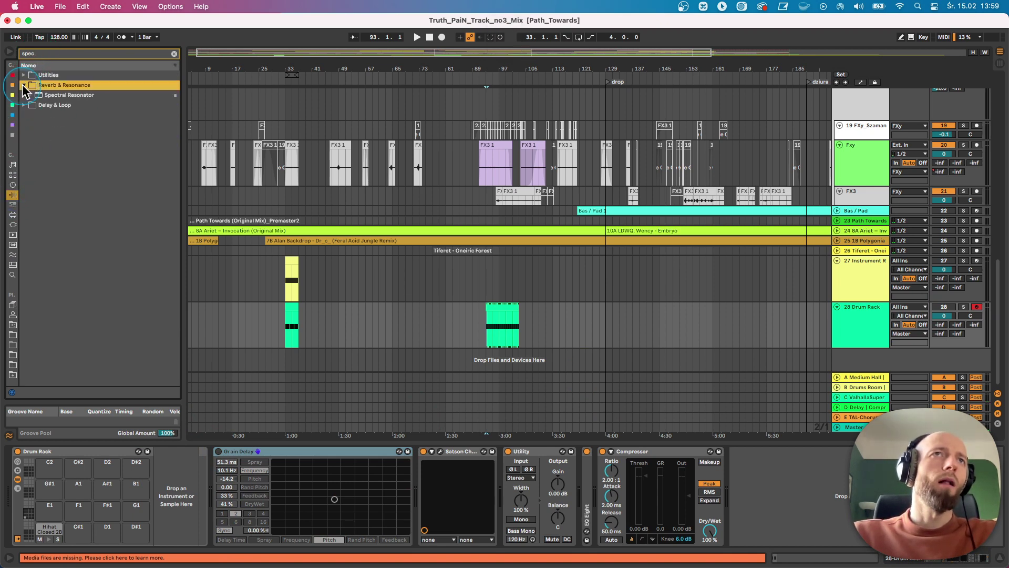
left_click_drag(40, 98, 488, 327)
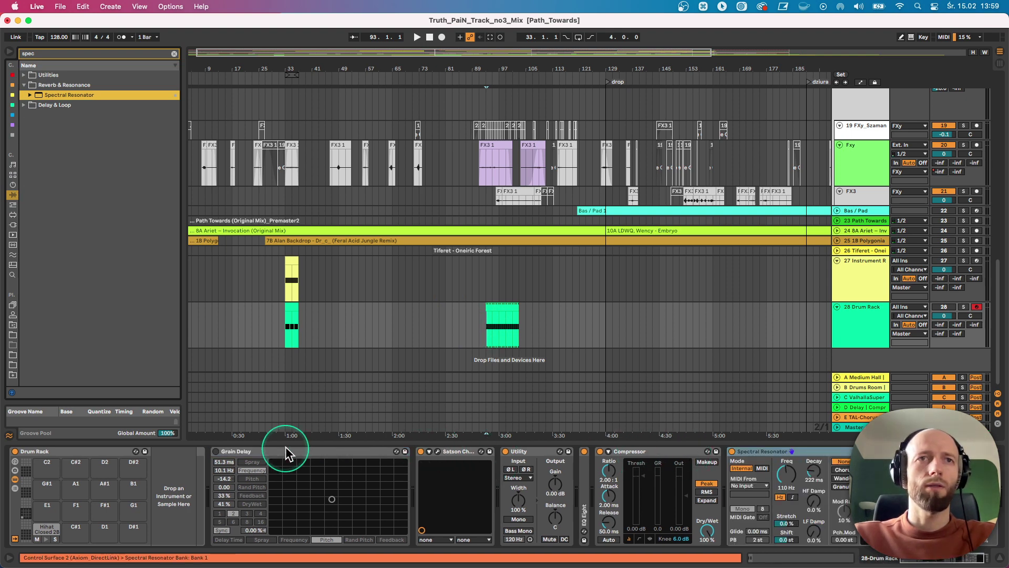
Step: Play the new clip with the Drum Rack track soloed, and collapse the Grain Delay device
key("space")
left_click(963, 307)
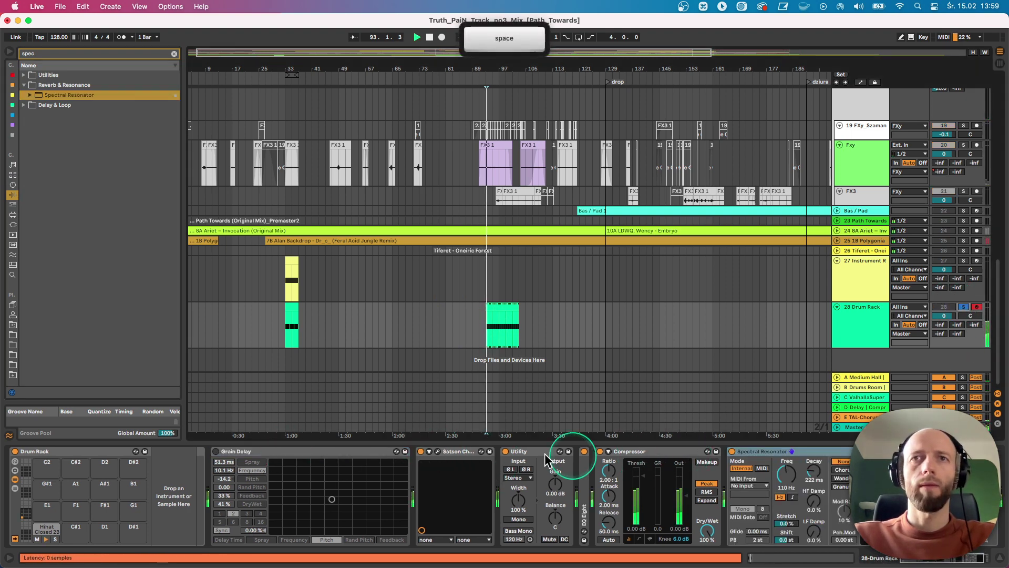
double_click(339, 451)
Step: Set Spectral Resonator to Wander modulation with 43% Dry/Wet, a frequency of 37.8 Hz and a decay of 4.43 s
left_click_drag(792, 530, 791, 556)
left_click_drag(624, 471, 611, 505)
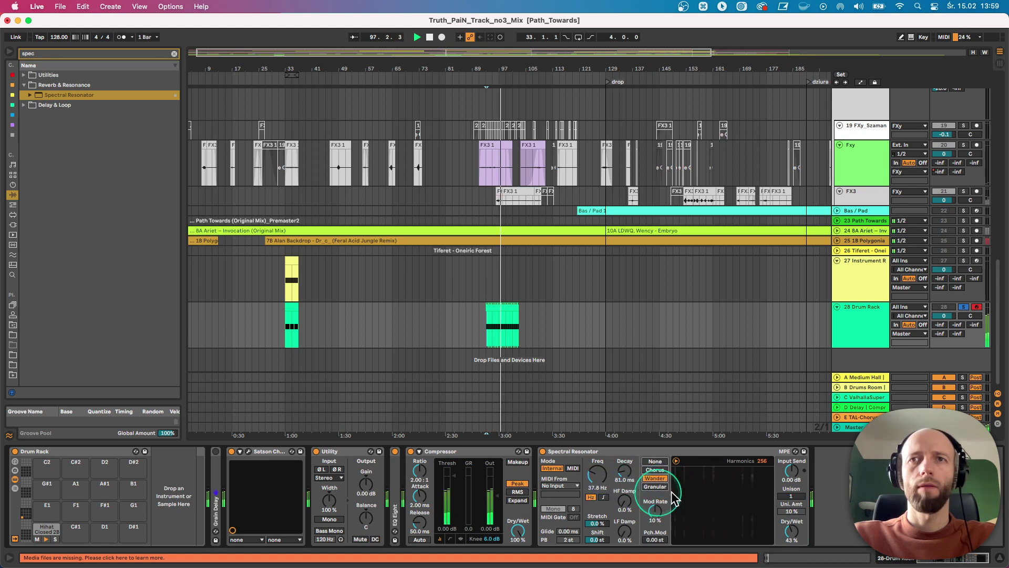
left_click(655, 478)
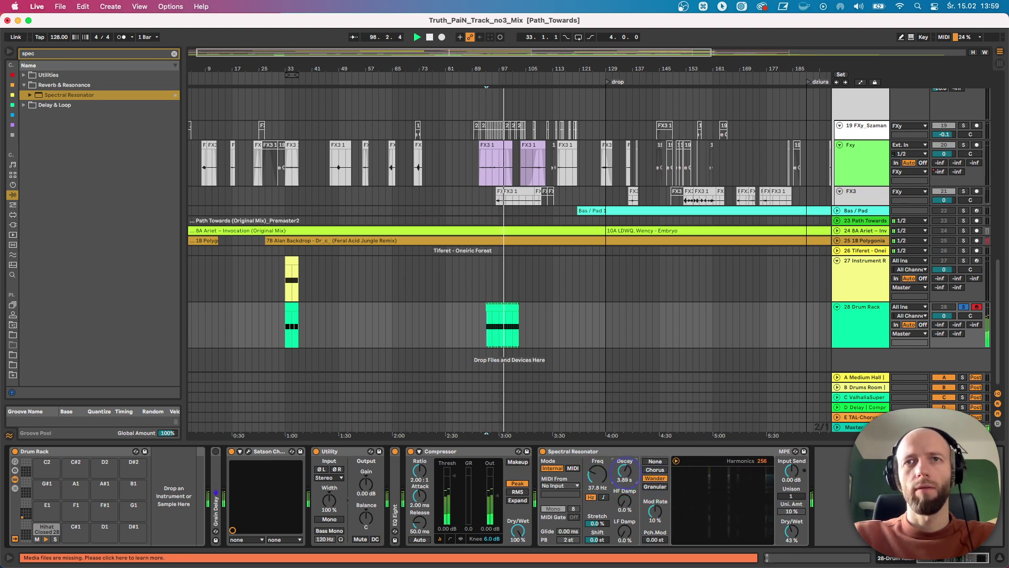
left_click_drag(624, 472, 625, 499)
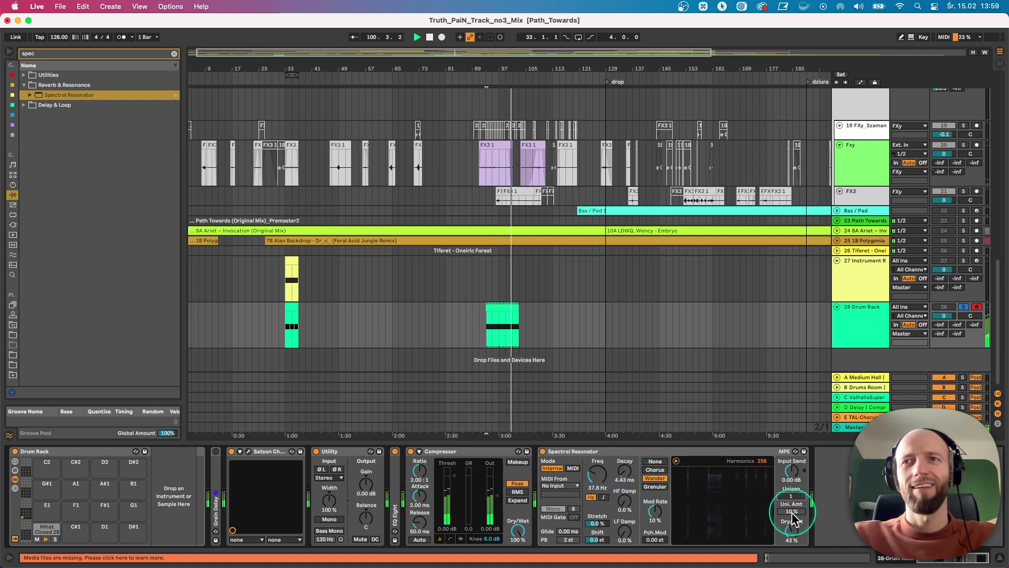
Step: Set Spectral Resonator's unison amount to 100% and Dry/Wet to 58%, and readjust its decay
left_click_drag(792, 511, 792, 489)
left_click(631, 477)
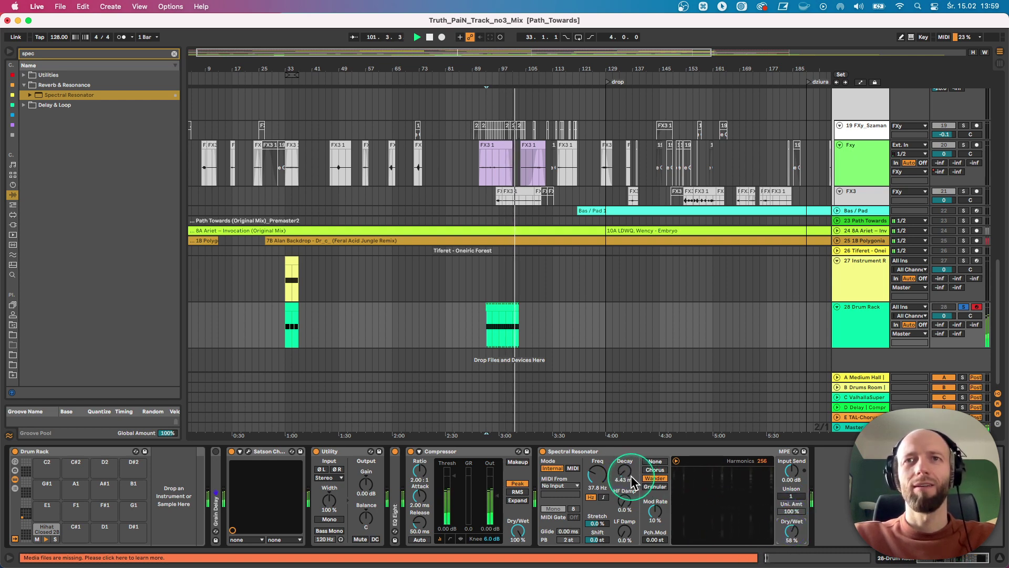
left_click_drag(626, 472, 598, 526)
Step: Restart playback and set Spectral Resonator's frequency to note A#2, Stretch to 25%, Shift to 18 st and decay to 157 ms
key("space")
key("space")
left_click(604, 496)
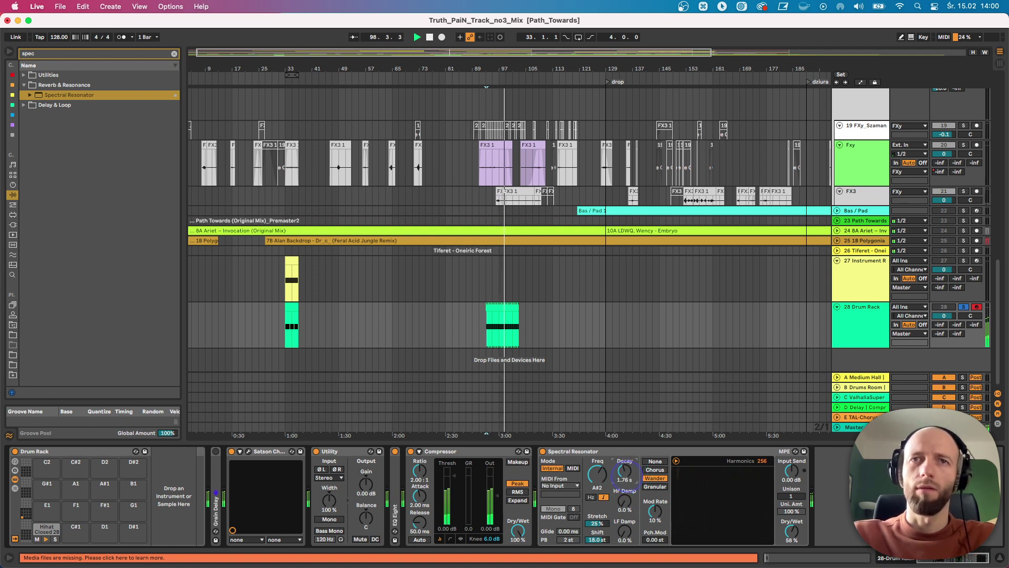
left_click_drag(624, 471, 642, 493)
Step: Stop playback, unsolo the Drum Rack track and return to the 29-Audio 1 track in the HATS group
key("space")
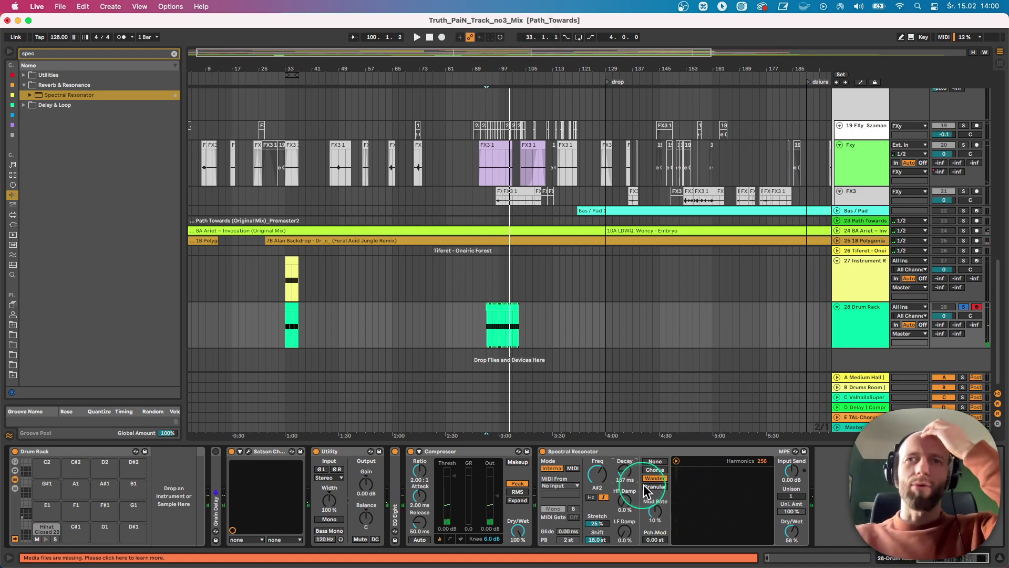
left_click(963, 307)
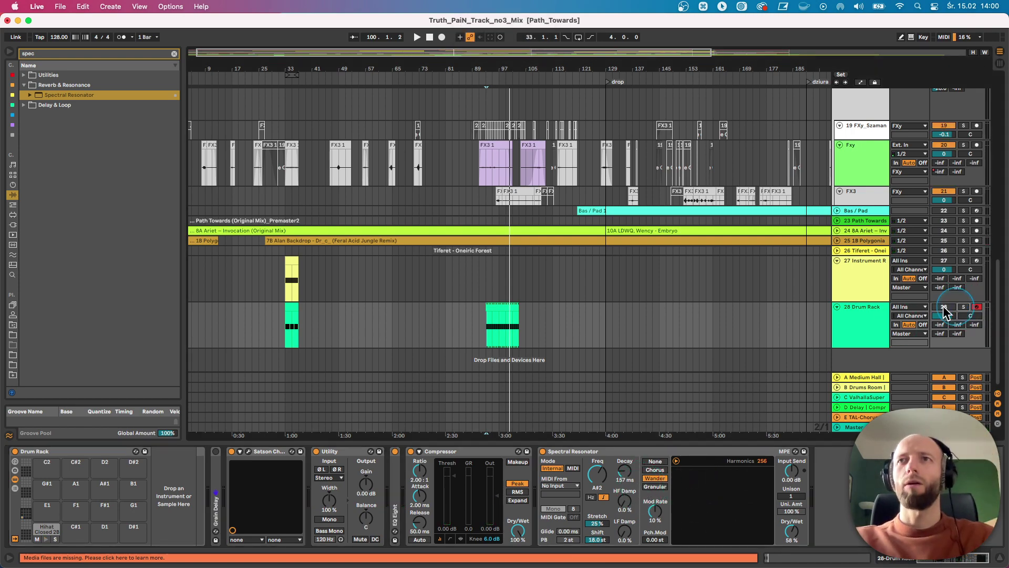
left_click(808, 314)
scroll(620, 310, "up", 10)
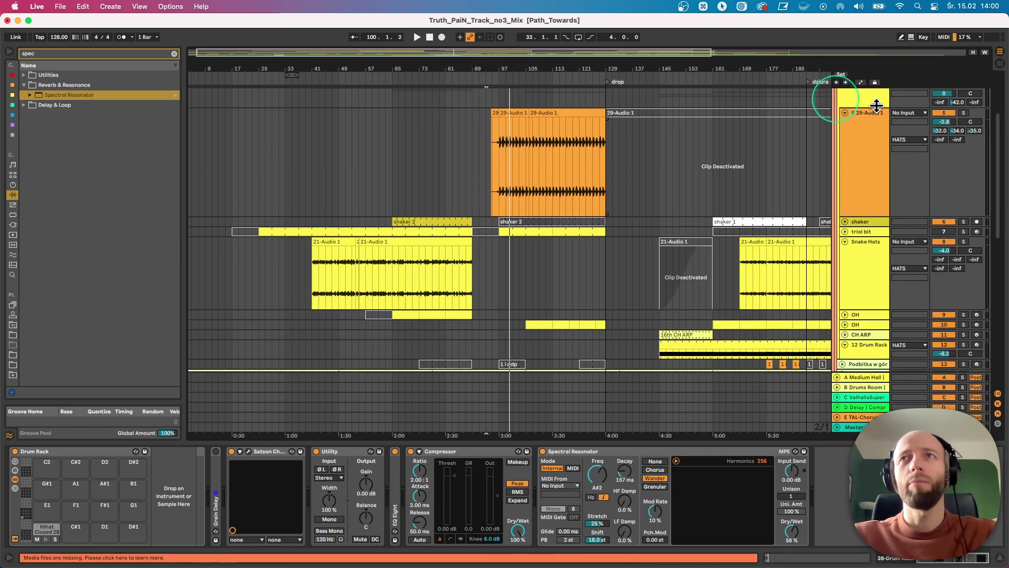
Step: Audition the 29-Audio 1 track soloed from several points up to bar 121, then stop playback
left_click(963, 112)
key("space")
left_click_drag(498, 147, 506, 146)
left_click(511, 151)
key("space")
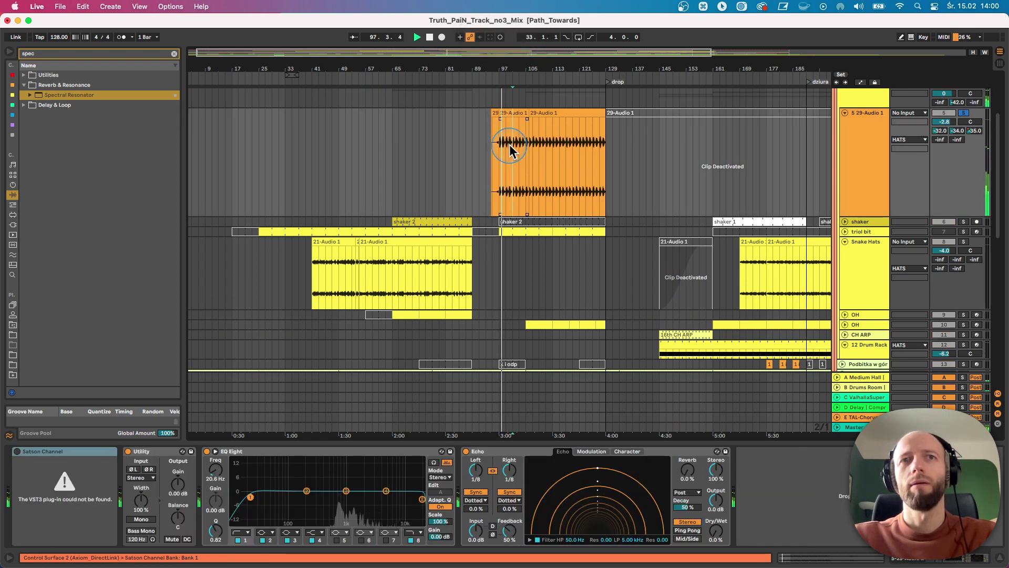
left_click(530, 151)
key("space")
key("space")
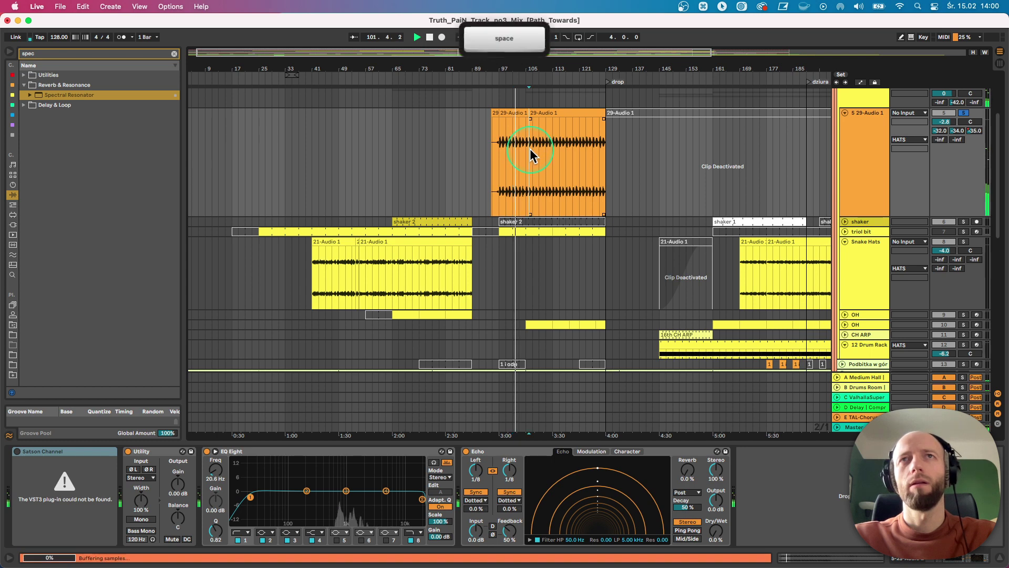
left_click(579, 151)
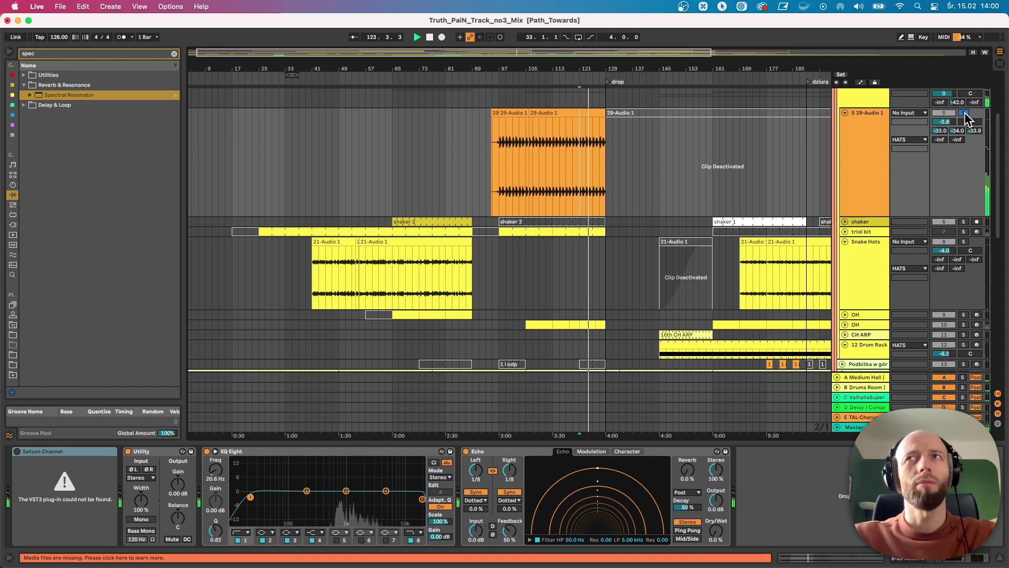
key("space")
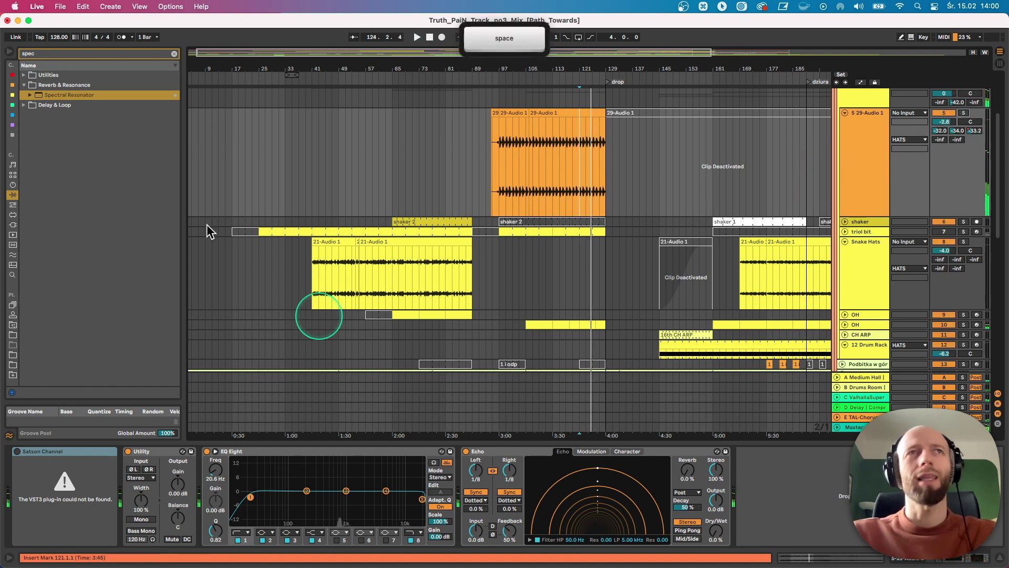
Step: Search the browser for "time" and add Spectral Time after Spectral Resonator on the 28 Drum Rack track
key("cmd+f")
type("time")
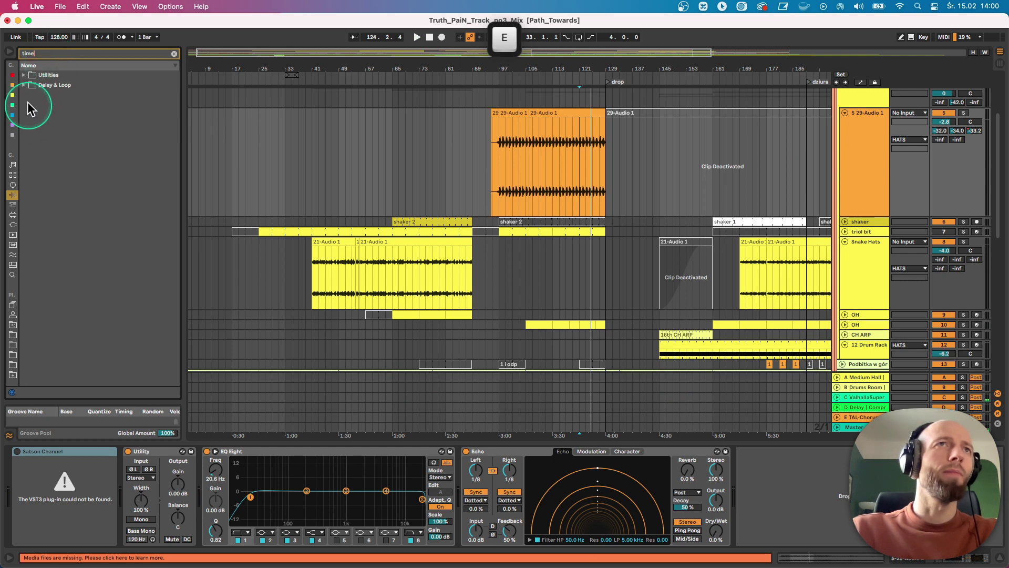
left_click(22, 84)
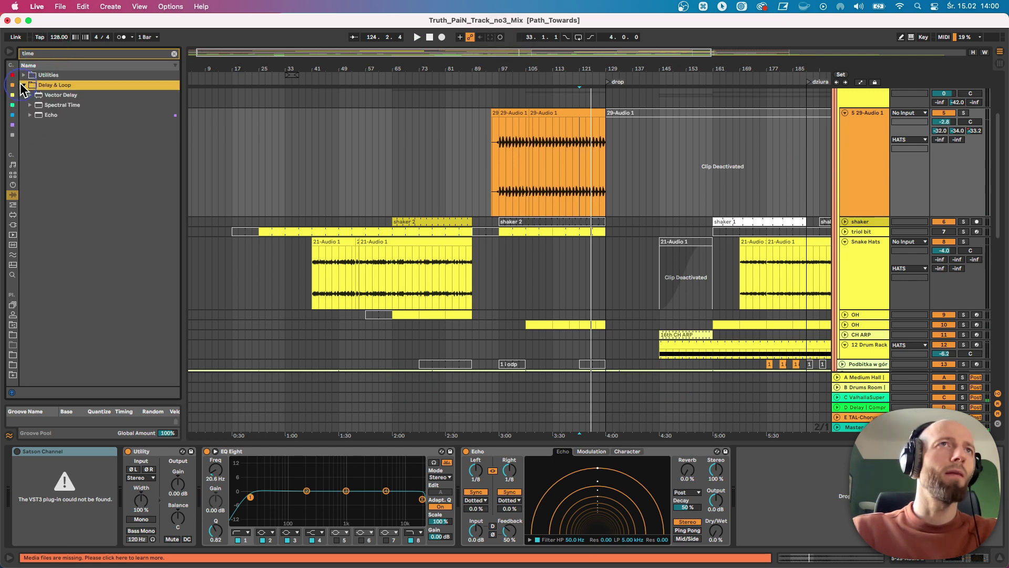
left_click(39, 105)
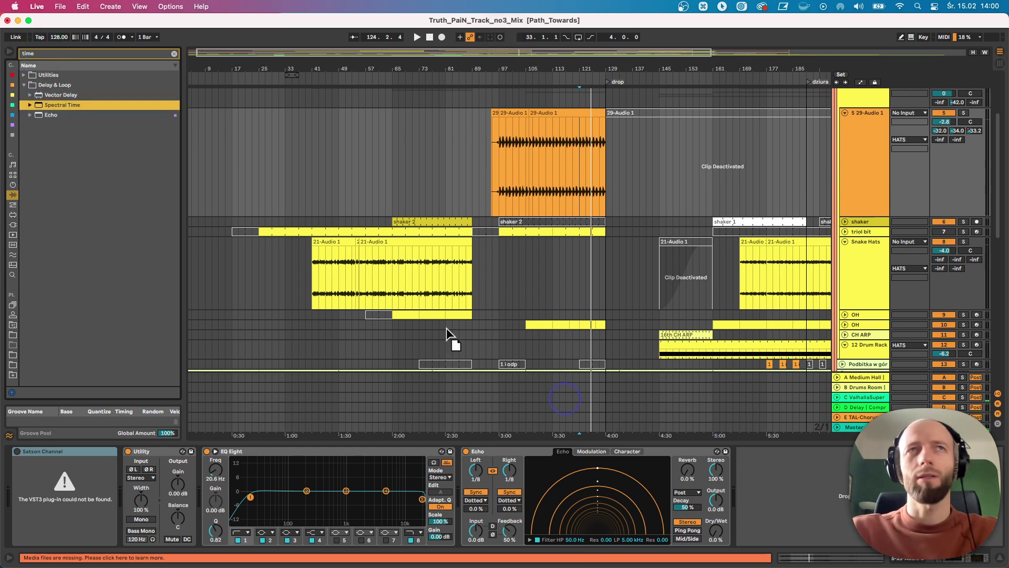
scroll(619, 293, "down", 15)
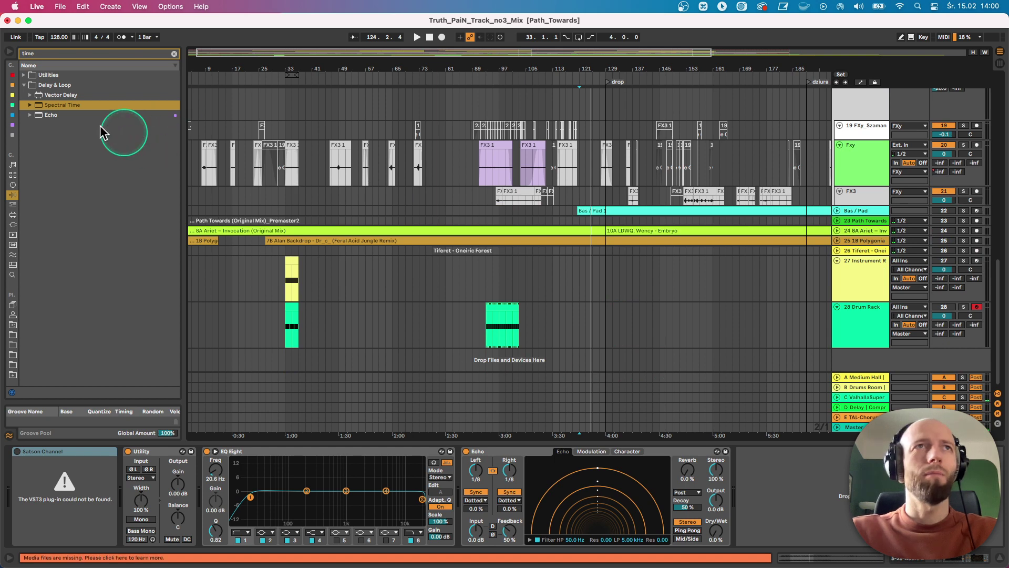
left_click_drag(63, 107, 525, 348)
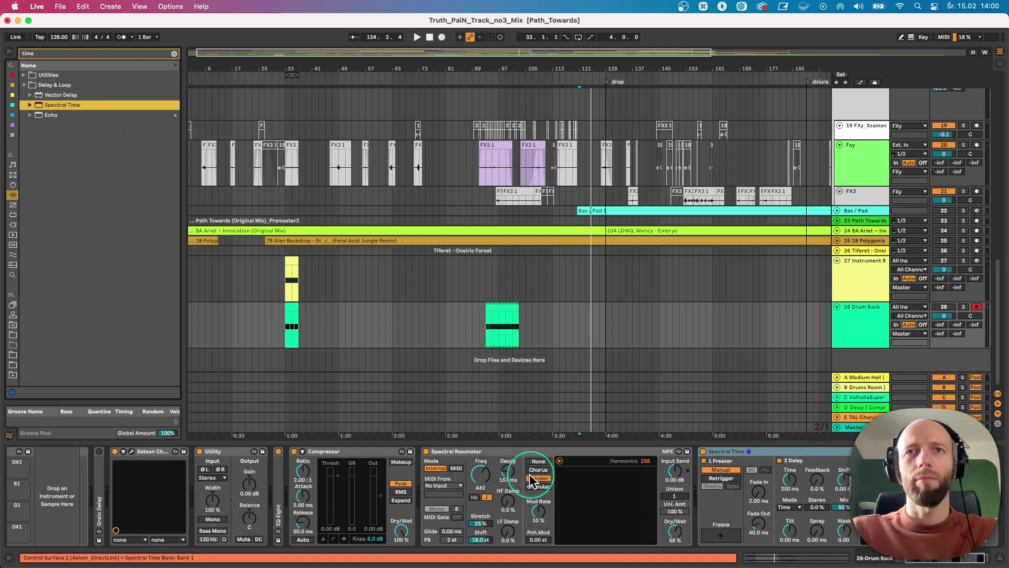
Step: Collapse Spectral Resonator and play the Drum Rack clip from its start with its track soloed
double_click(478, 453)
left_click(475, 342)
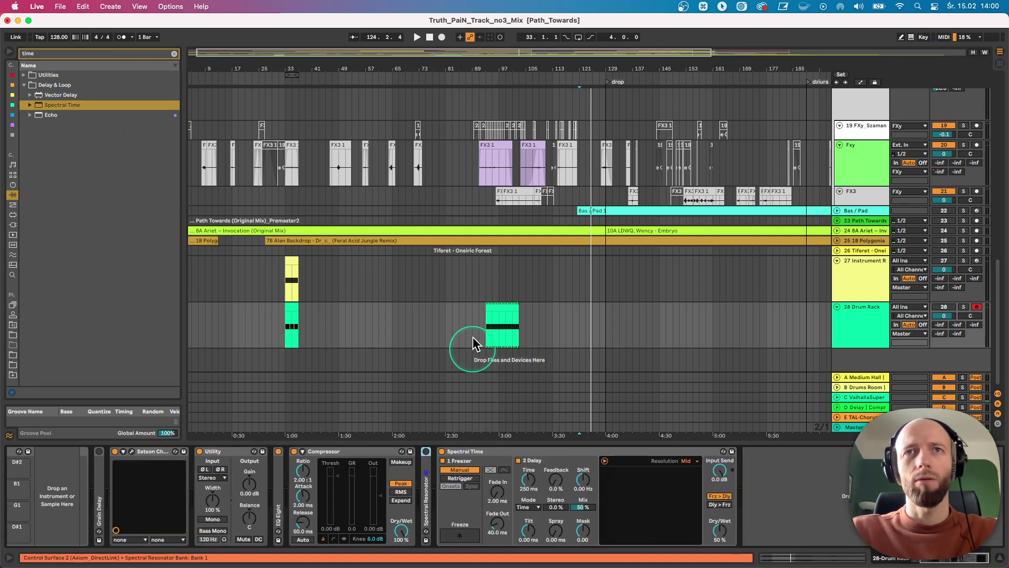
left_click(484, 315)
key("space")
left_click(955, 310)
left_click(962, 307)
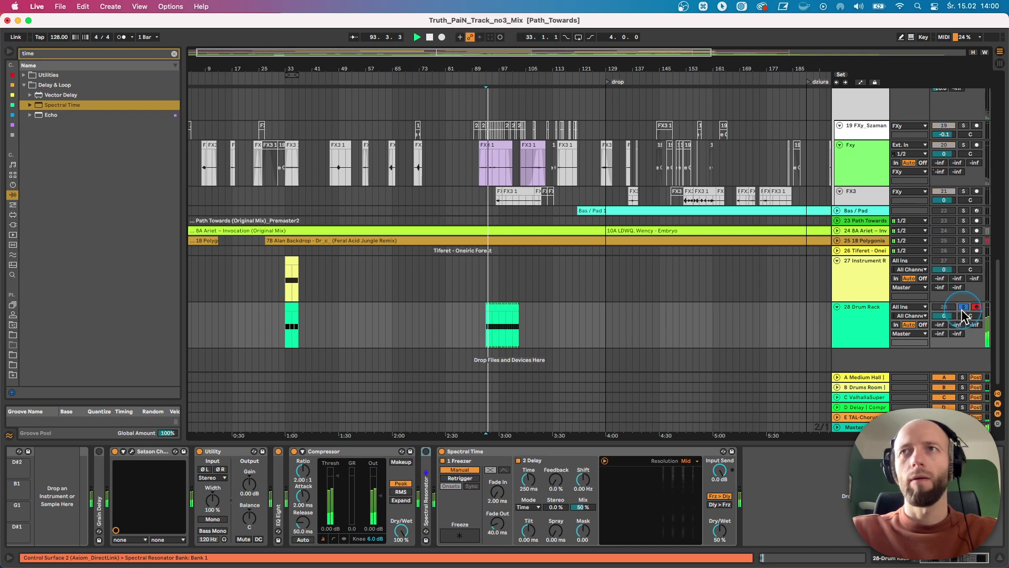
Step: Set Spectral Time to 64% Dry/Wet, 60.5 ms time, 41% feedback and a -287 Hz shift, then stop playback
left_click_drag(719, 530, 718, 516)
mouse_move(557, 534)
left_mouse_down()
mouse_move(554, 478)
mouse_move(526, 496)
mouse_move(581, 497)
mouse_move(583, 488)
left_mouse_up()
left_click(547, 479)
key("space")
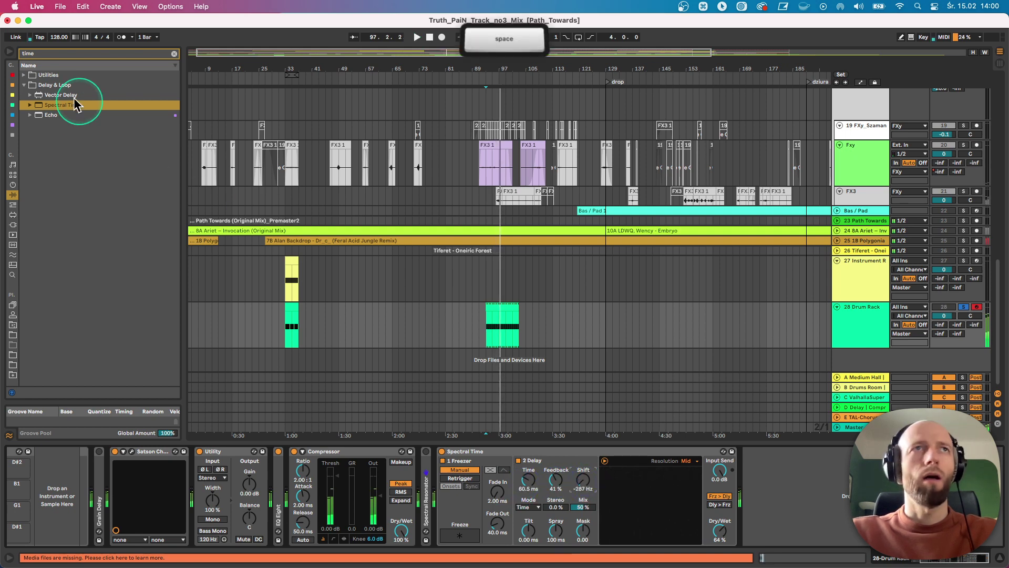
Step: Load Spectral Time's Delay Reso Glitch preset on the Drum Rack track and audition it
left_click(30, 105)
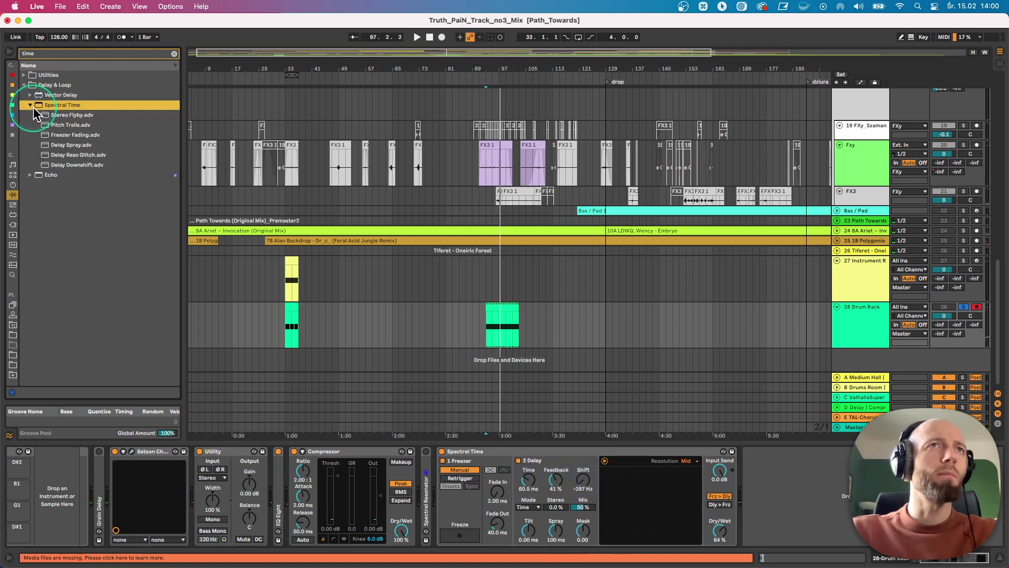
left_click(62, 125)
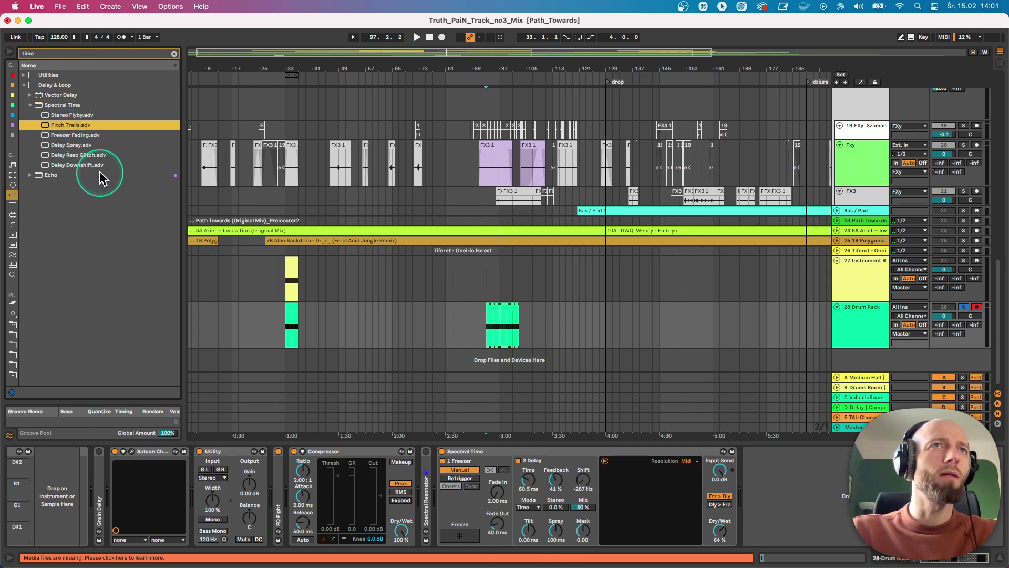
left_click_drag(75, 153, 513, 475)
key("space")
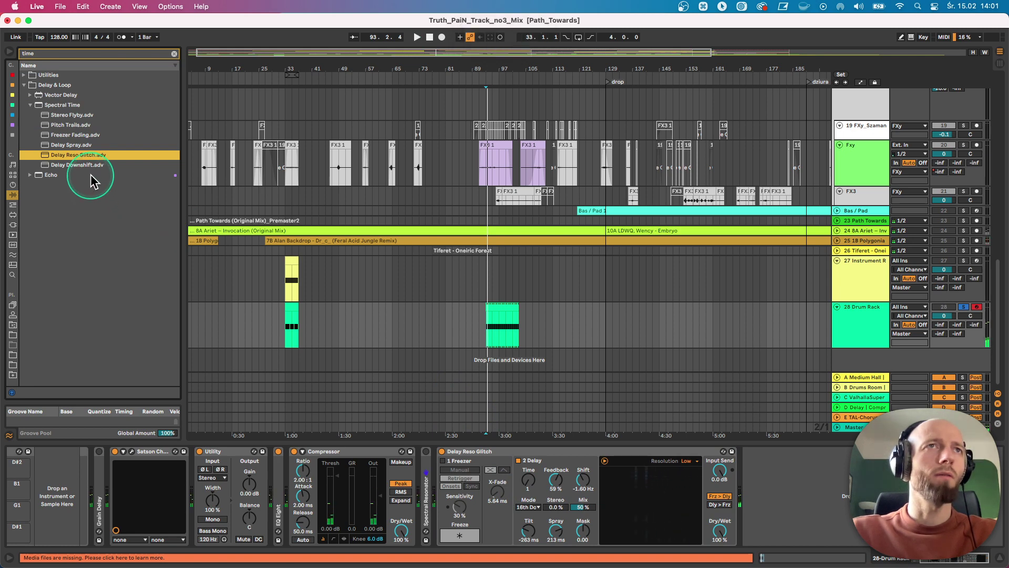
Step: Audition the Delay Downshift preset with 21% Dry/Wet, 48% stereo and a delay time of 70.2 ms
left_click_drag(74, 164, 533, 491)
key("space")
mouse_move(719, 531)
left_mouse_down()
mouse_move(719, 552)
mouse_move(720, 524)
mouse_move(720, 536)
left_mouse_up()
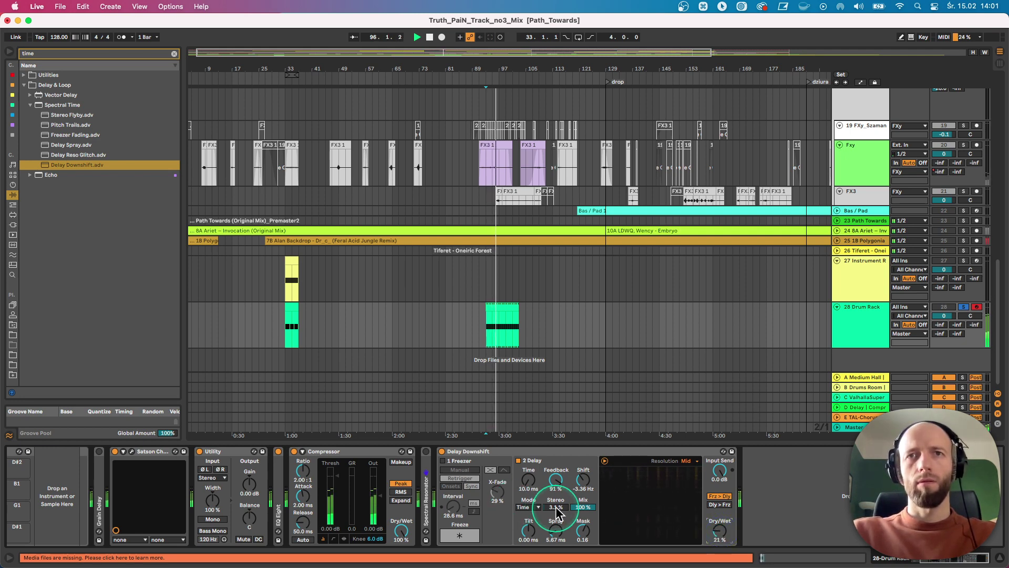
left_click_drag(555, 507, 535, 494)
left_click(531, 484)
key("space")
Step: Delete the Delay Downshift device from the Drum Rack track and return to the HATS group
left_click(508, 449)
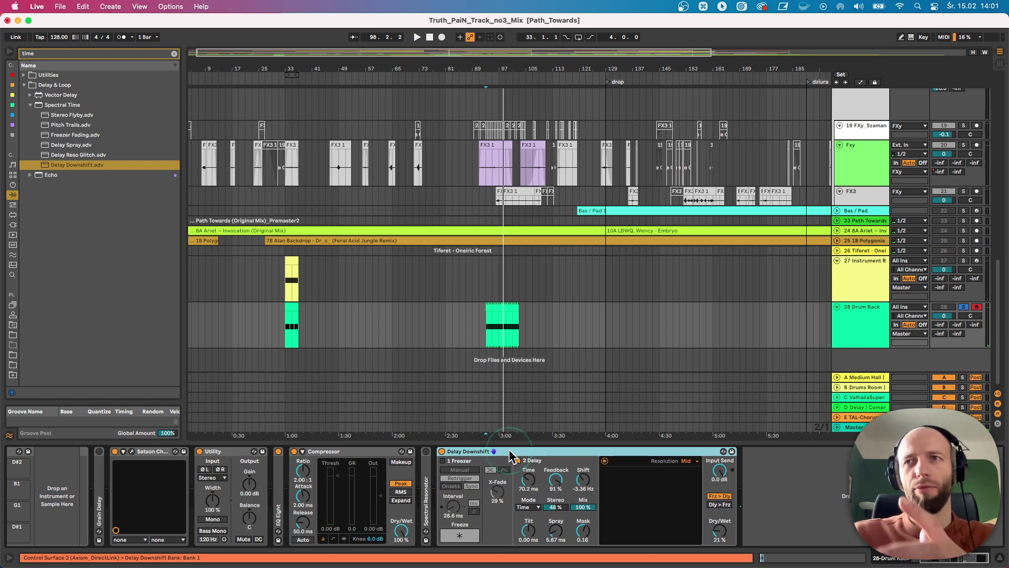
key("BackSpace")
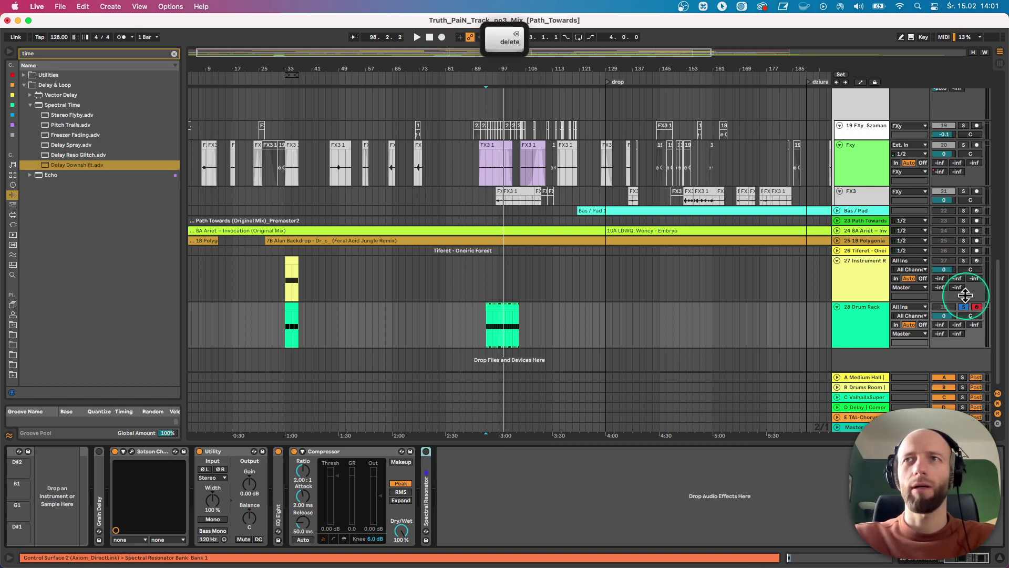
scroll(613, 300, "up", 10)
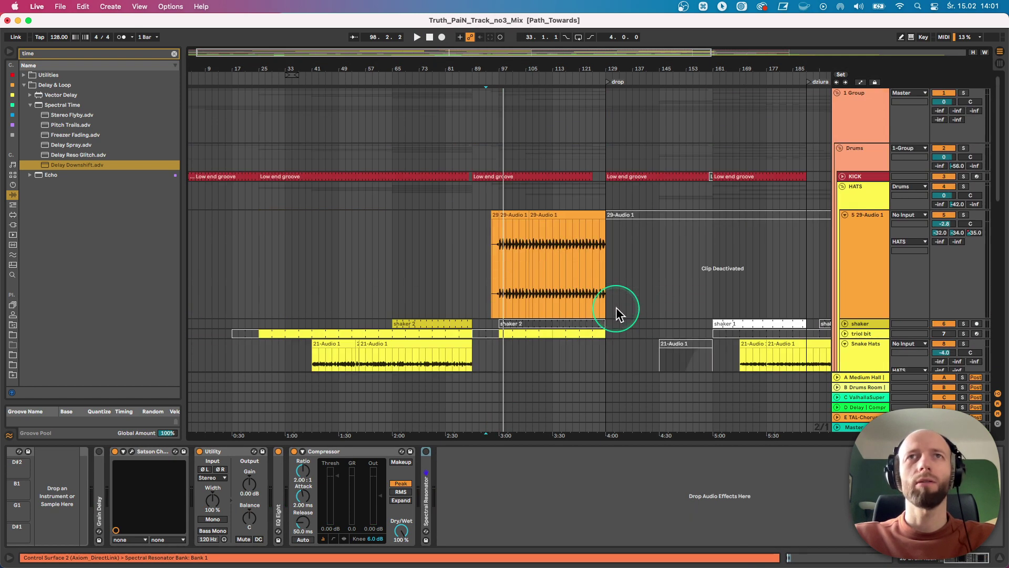
Step: Play the 29-Audio 1 passage, then briefly solo OH track 10 from bar 113 and stop playback
key("space")
left_click_drag(500, 245, 527, 253)
scroll(583, 281, "down", 5)
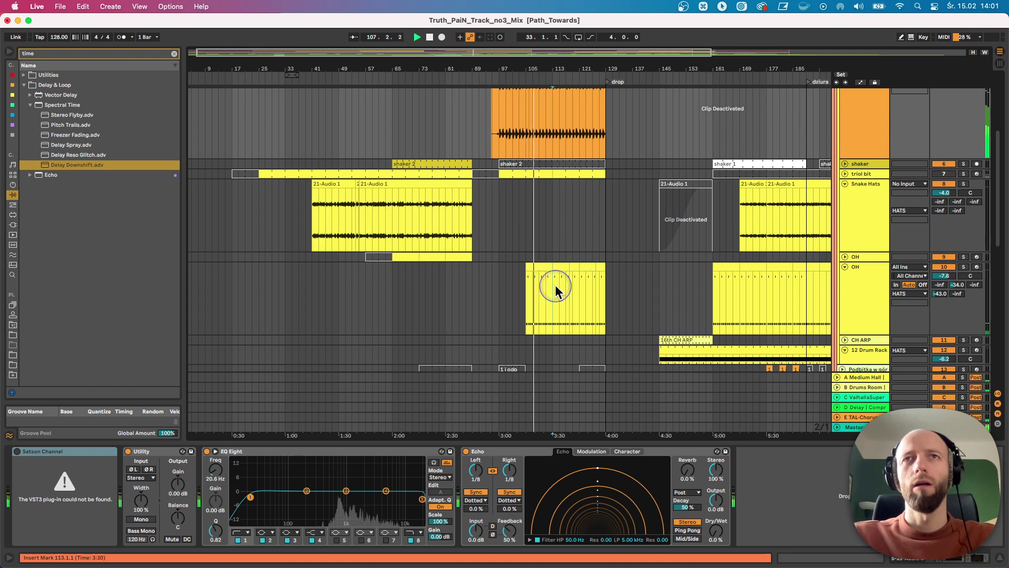
left_click(555, 284)
key("space")
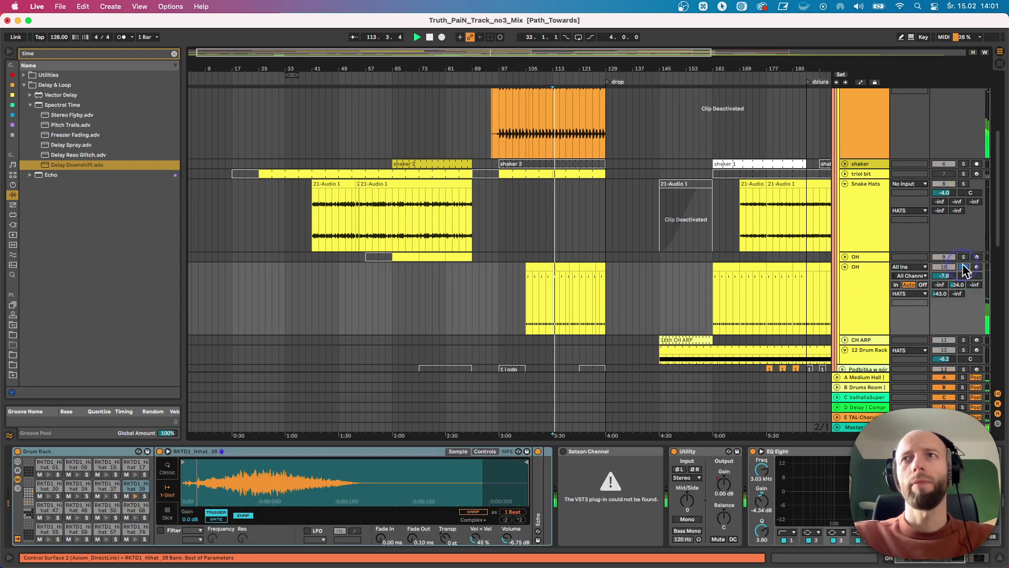
left_click(963, 266)
left_click(964, 267)
key("space")
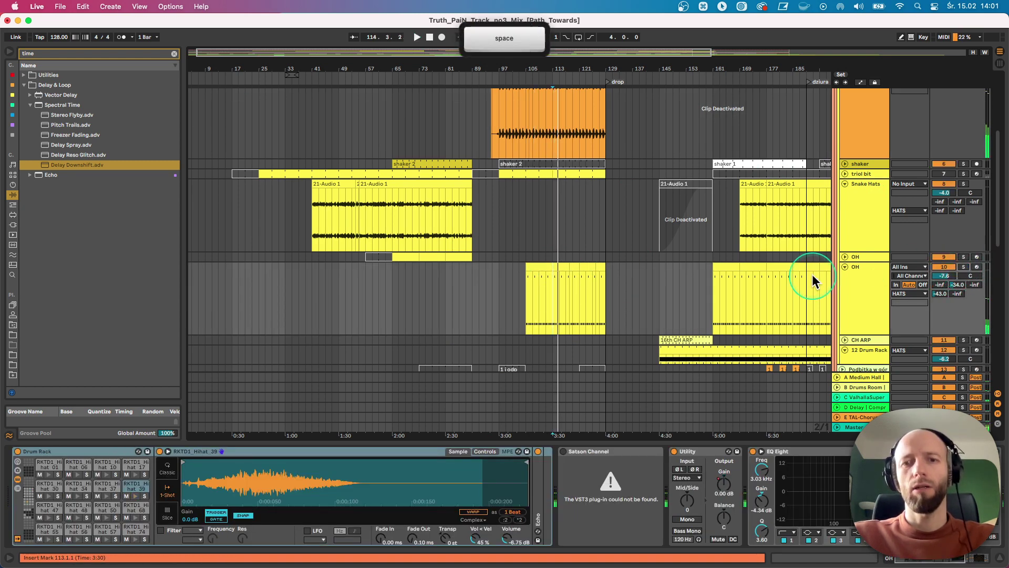
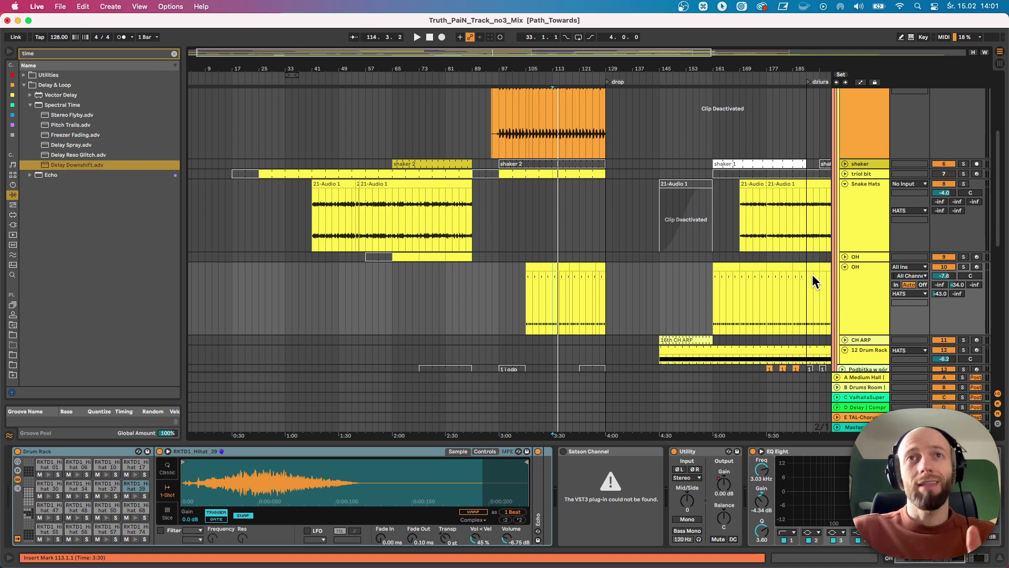
Step: Play the arrangement from bar 77 with OH track 9 soloed
left_click(429, 273)
key("space")
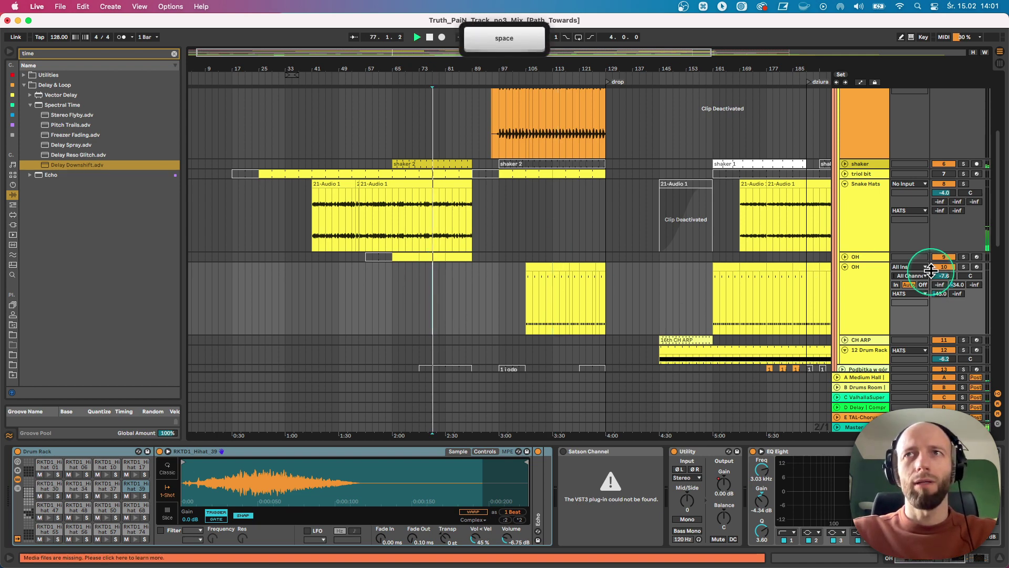
left_click(963, 257)
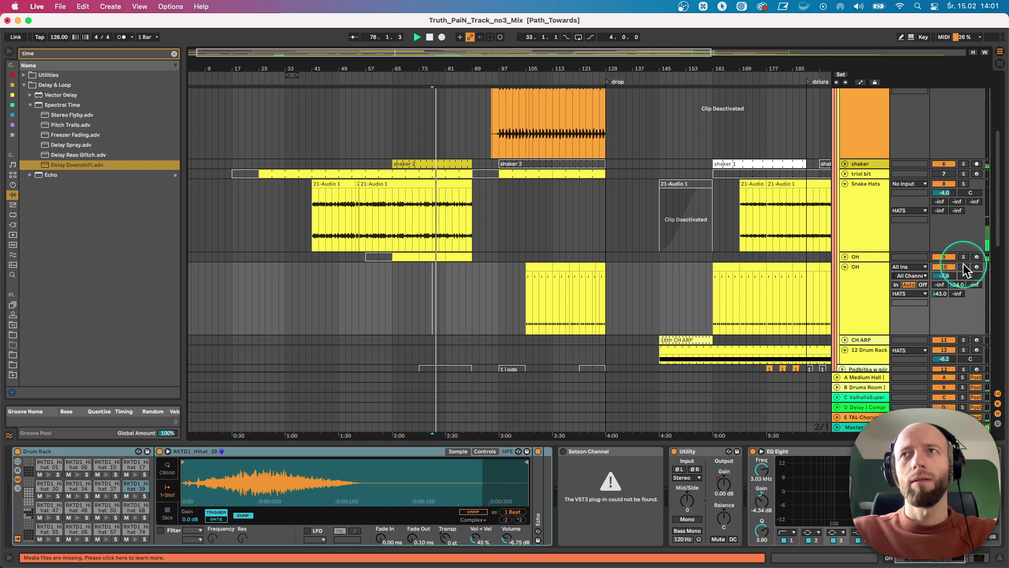
Step: Audition OH track 10 soloed from bar 107 and again from bar 115, then unsolo it
left_click(524, 293)
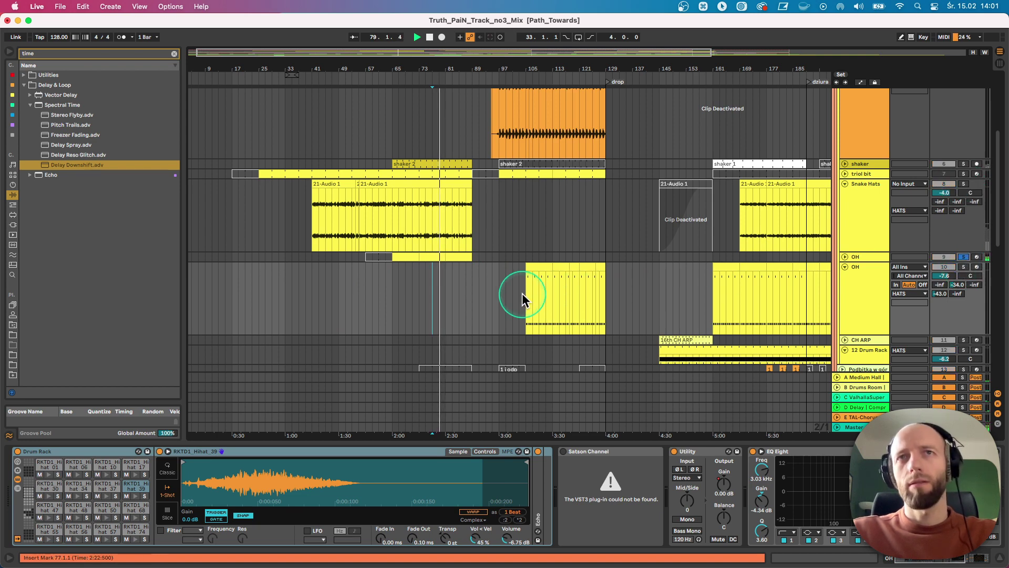
key("space")
left_click(964, 265)
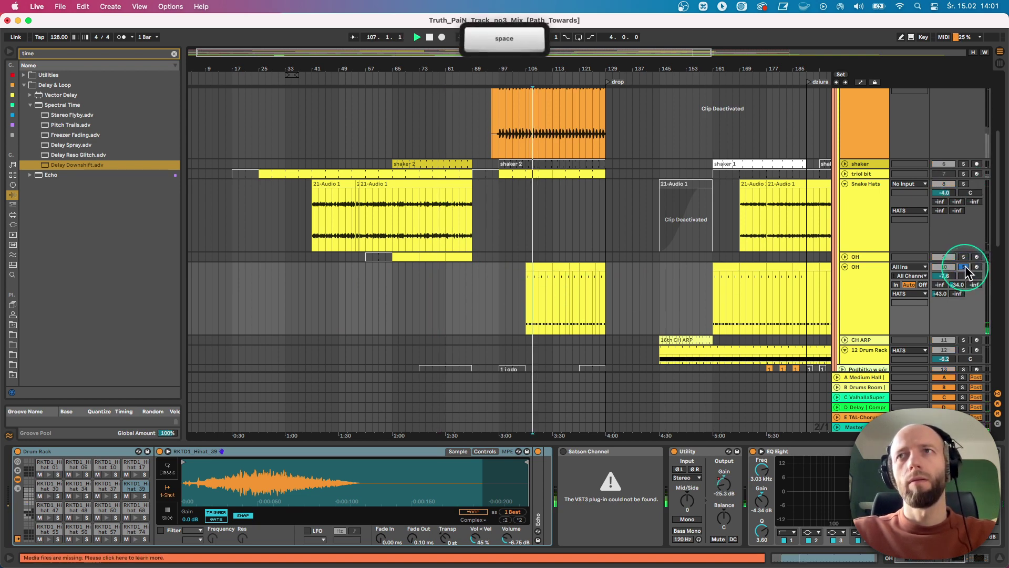
left_click(545, 281)
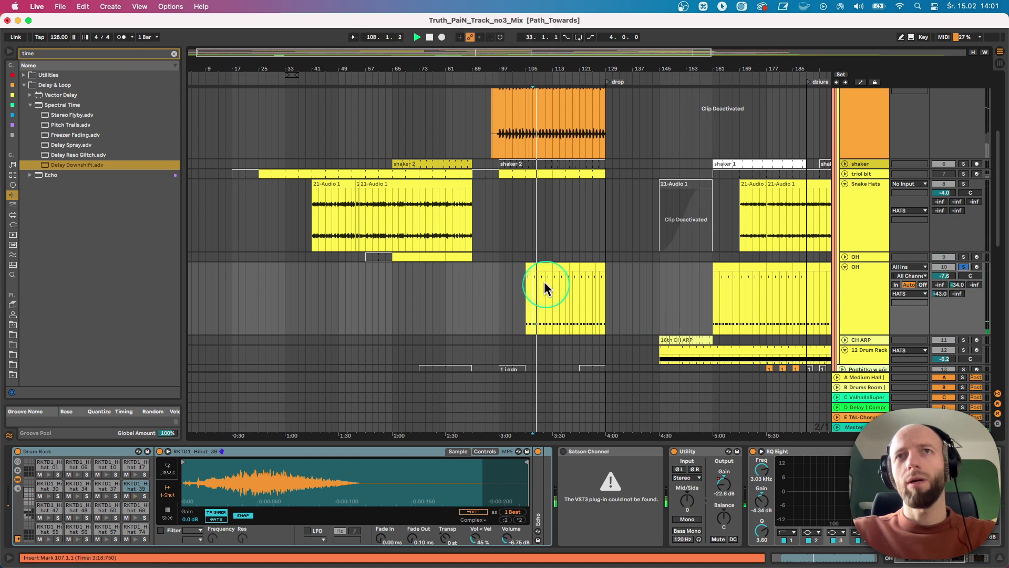
left_click(570, 293)
key("space")
key("space")
left_click(964, 267)
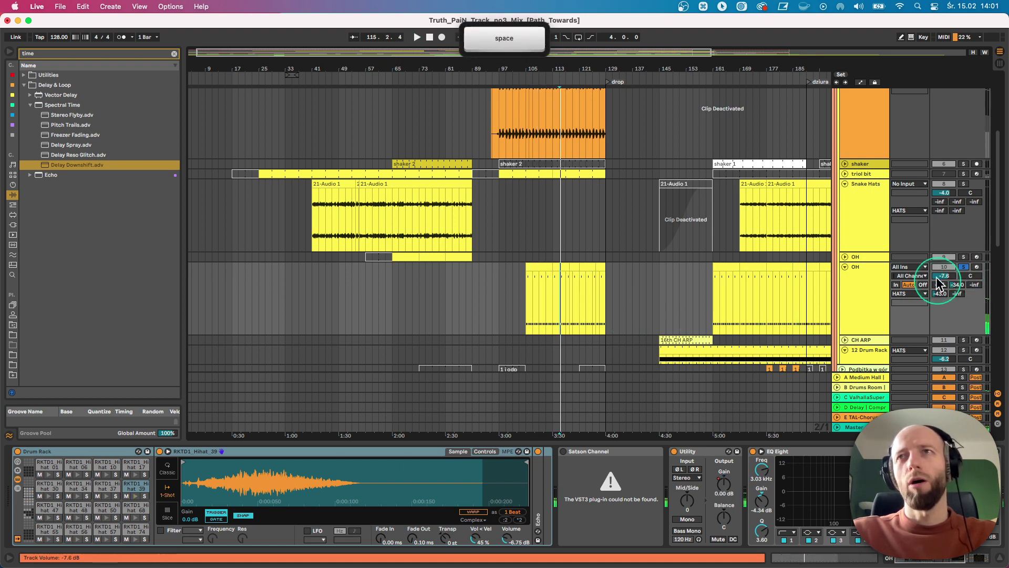
Step: Resume playback in the full mix and collapse Utility, EQ Eight and Echo on OH track 10
left_click(867, 284)
key("space")
left_click(769, 421)
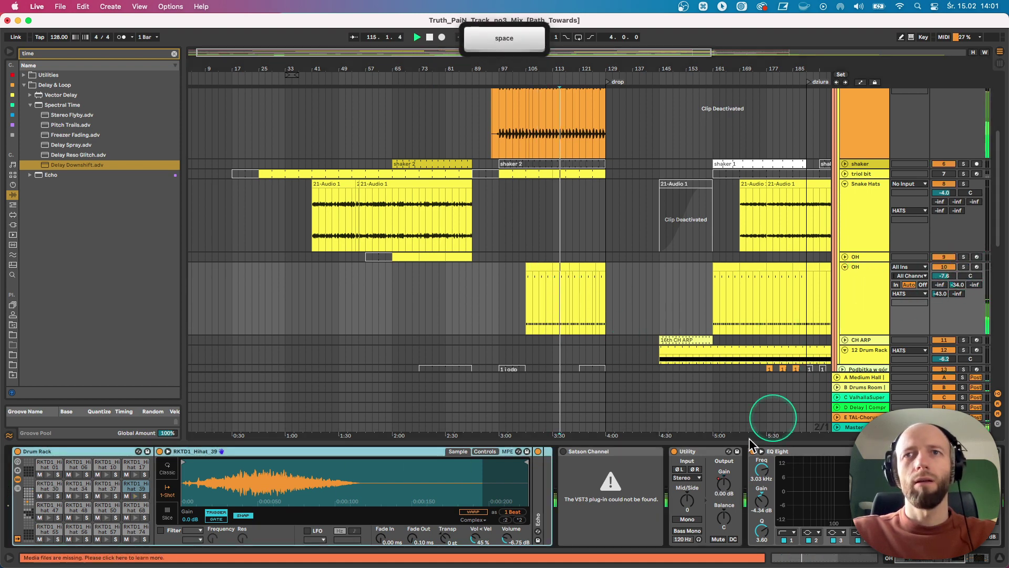
left_click(619, 465)
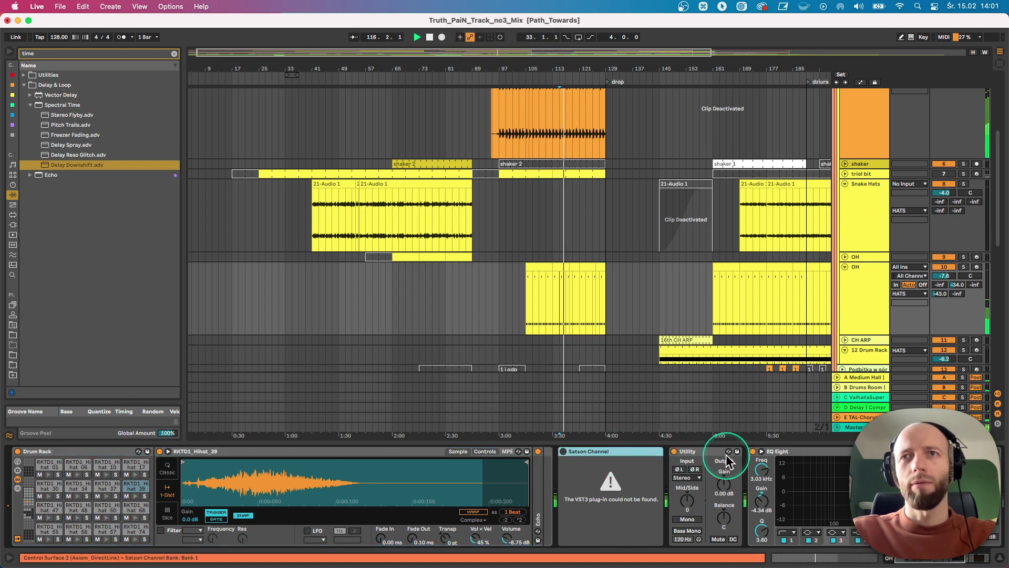
left_click(708, 452)
double_click(708, 452)
double_click(769, 452)
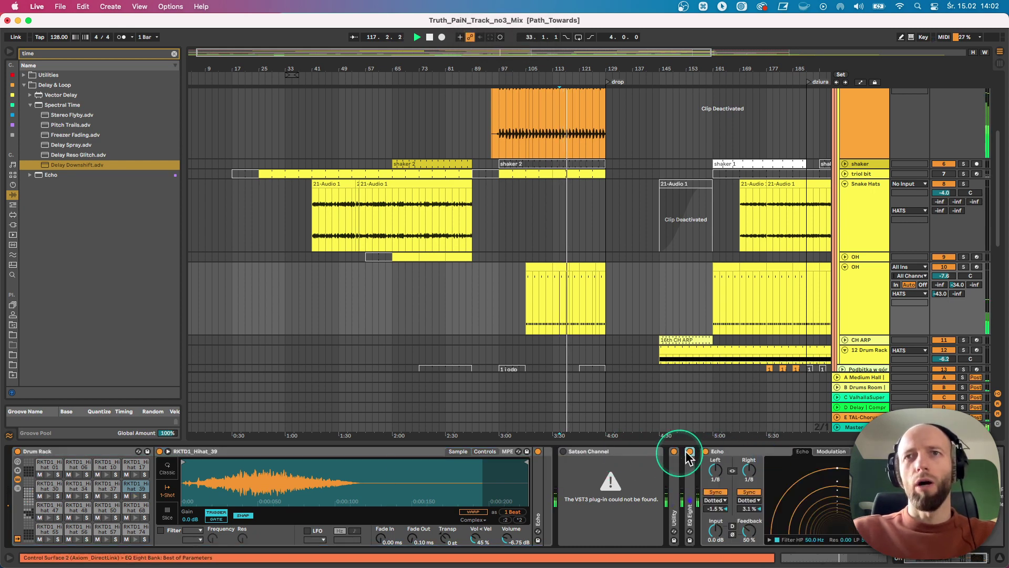
left_click(753, 449)
double_click(754, 450)
Step: Keep the full mix playing toward the drop while examining the Snake Hats and OH clips across the arrangement
left_click(629, 247)
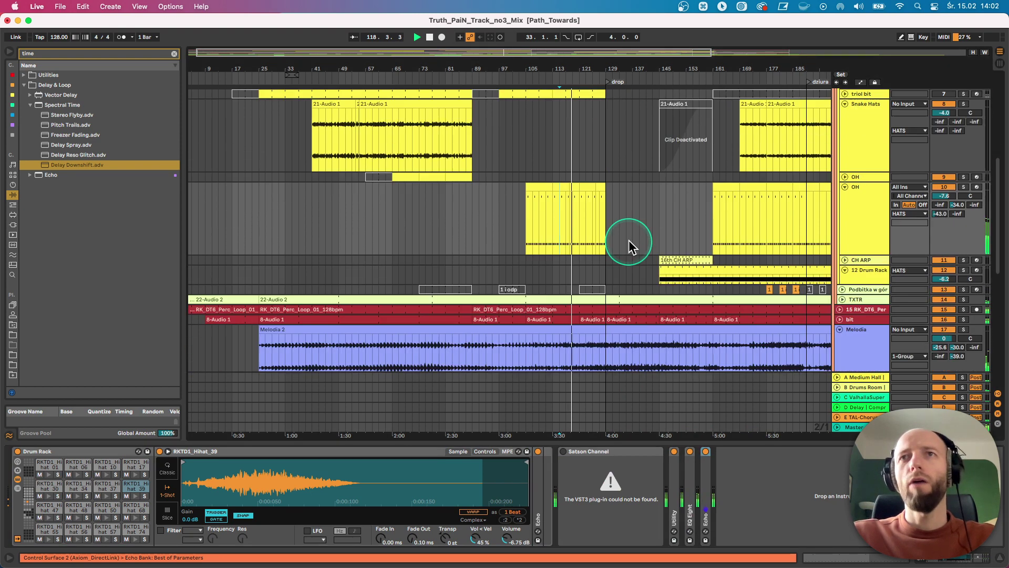
scroll(629, 240, "down", 3)
left_click(451, 153)
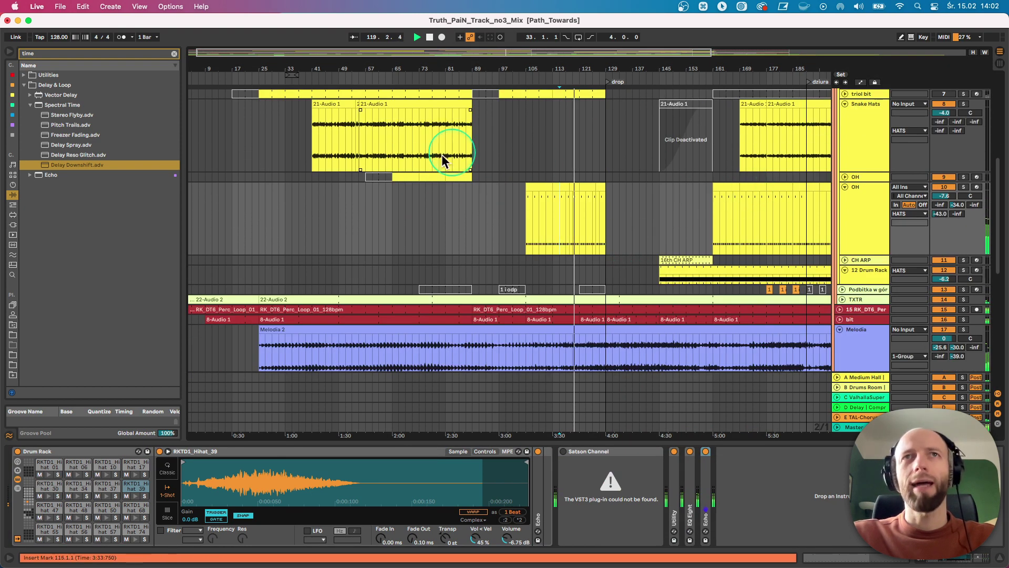
left_click_drag(743, 68, 586, 62)
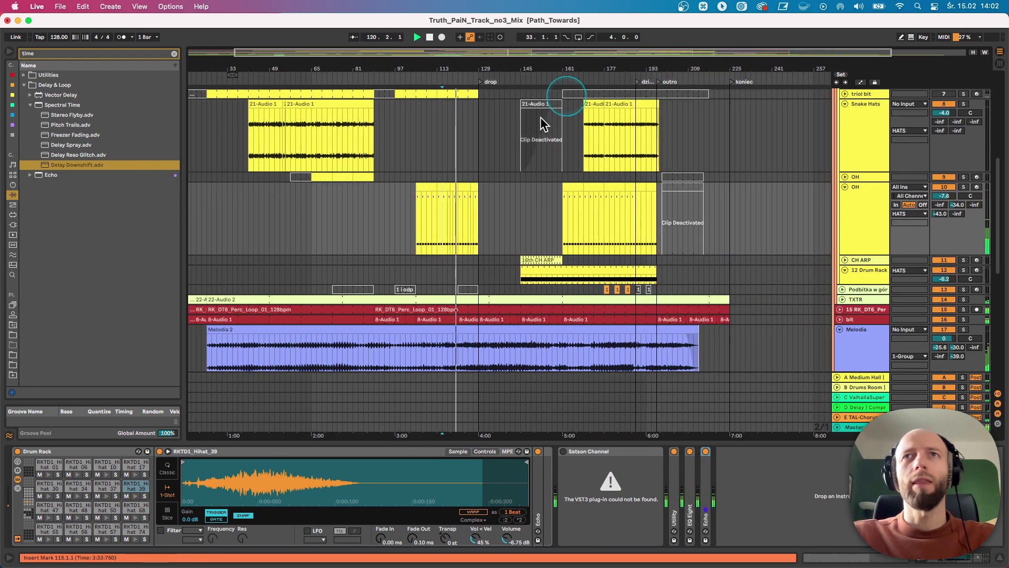
left_click(345, 178)
left_click(467, 135)
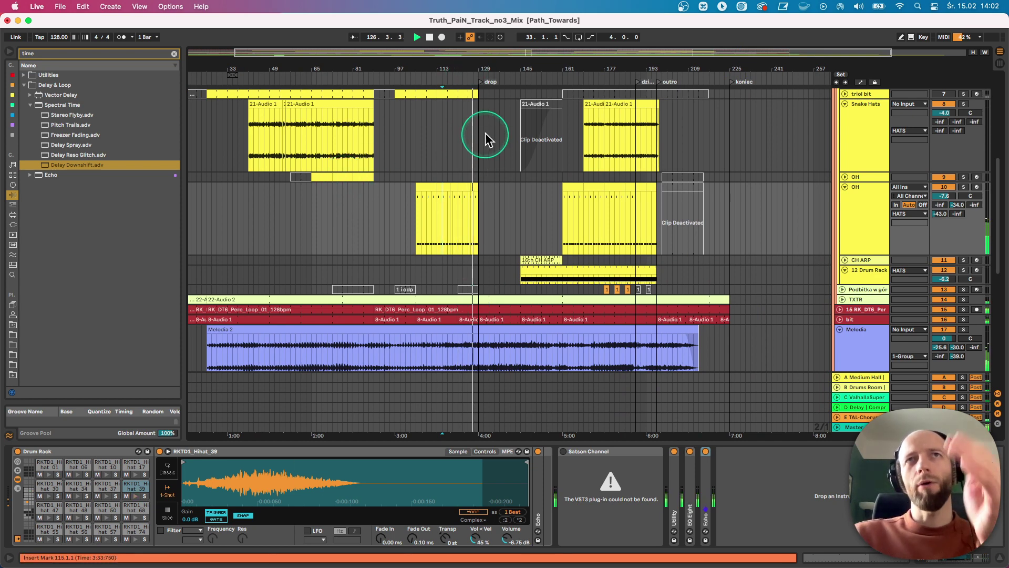
scroll(489, 158, "up", 3)
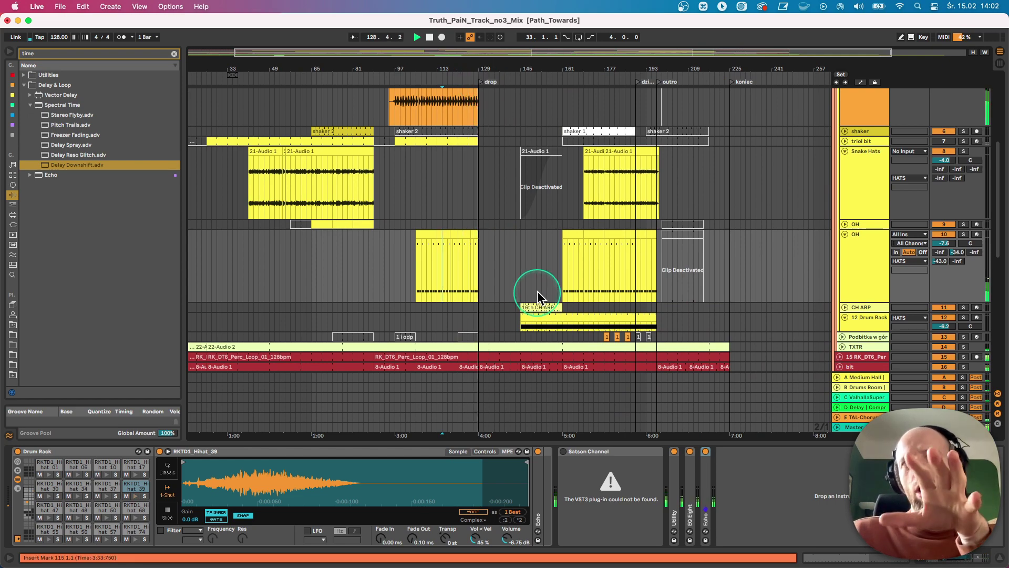
scroll(537, 291, "down", 6)
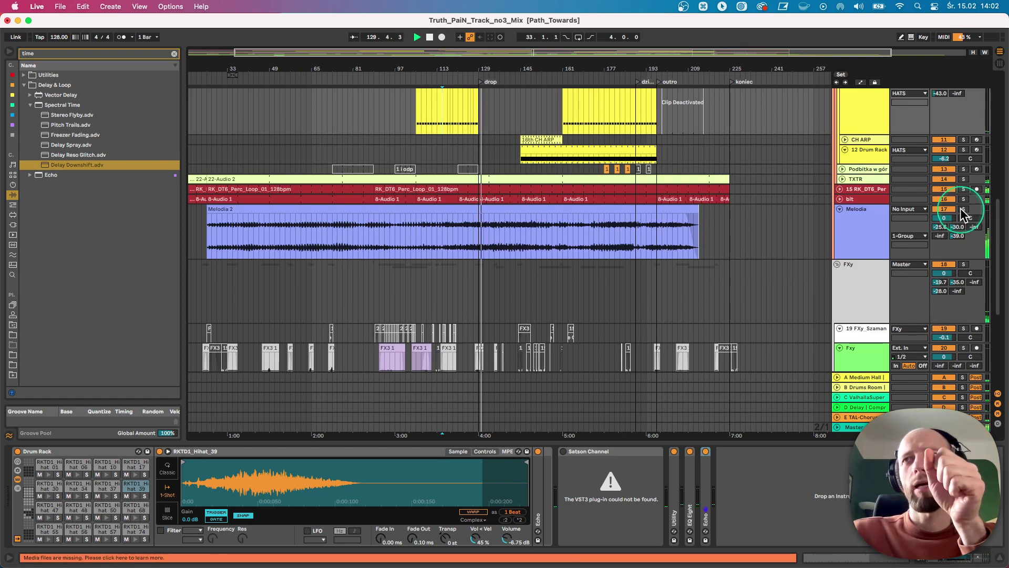
Step: Play past the drop, review the Melodia, drum and hat tracks, and display the device chain of CH ARP
left_click(964, 209)
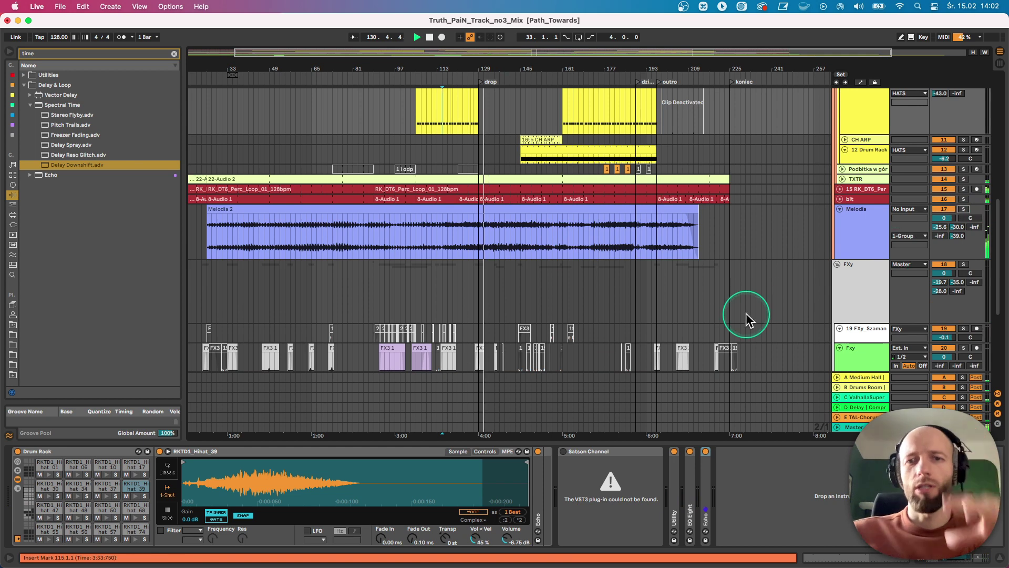
left_click(515, 241)
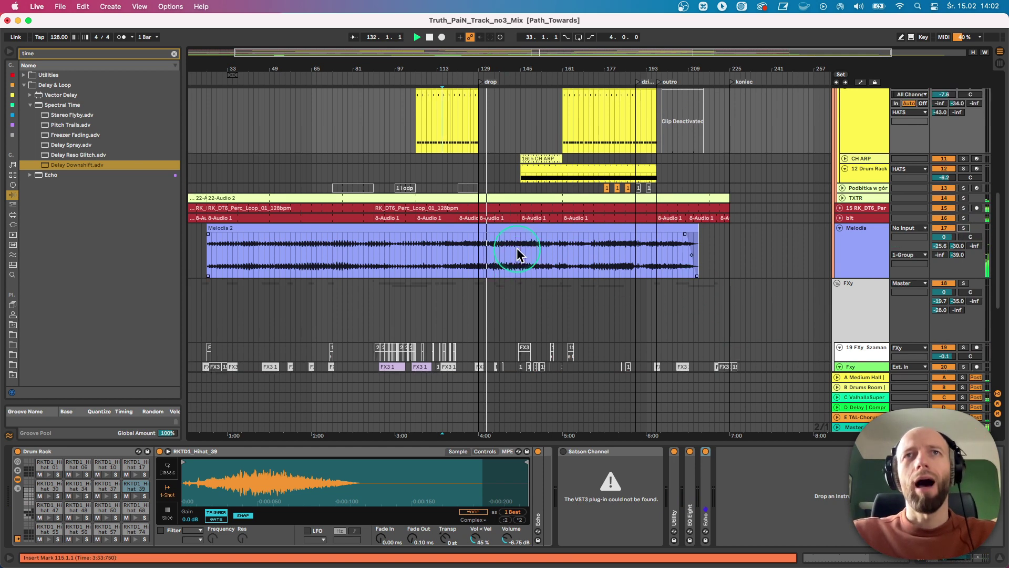
scroll(517, 250, "up", 5)
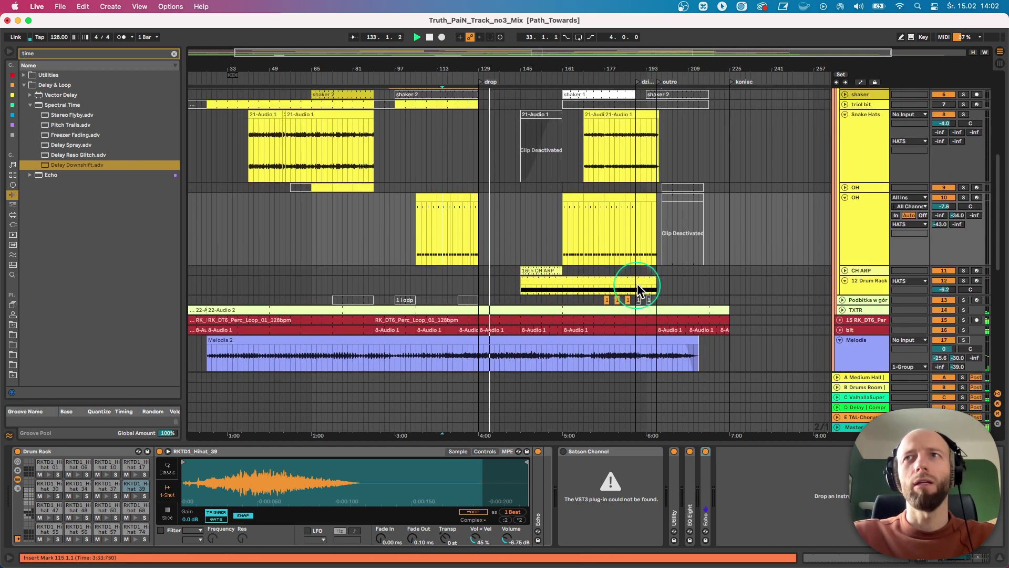
scroll(622, 294, "up", 5)
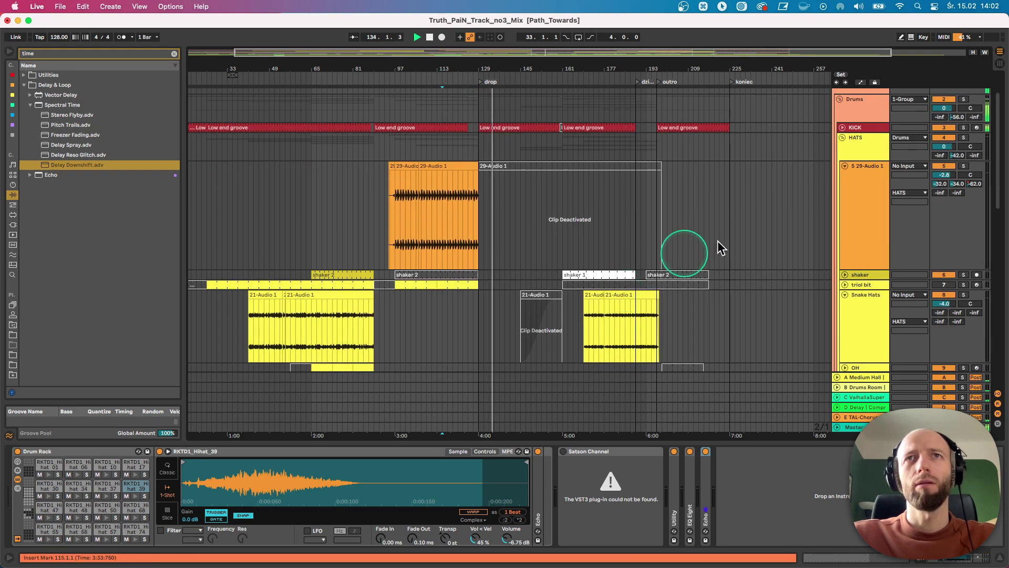
left_click(845, 166)
scroll(710, 241, "down", 4)
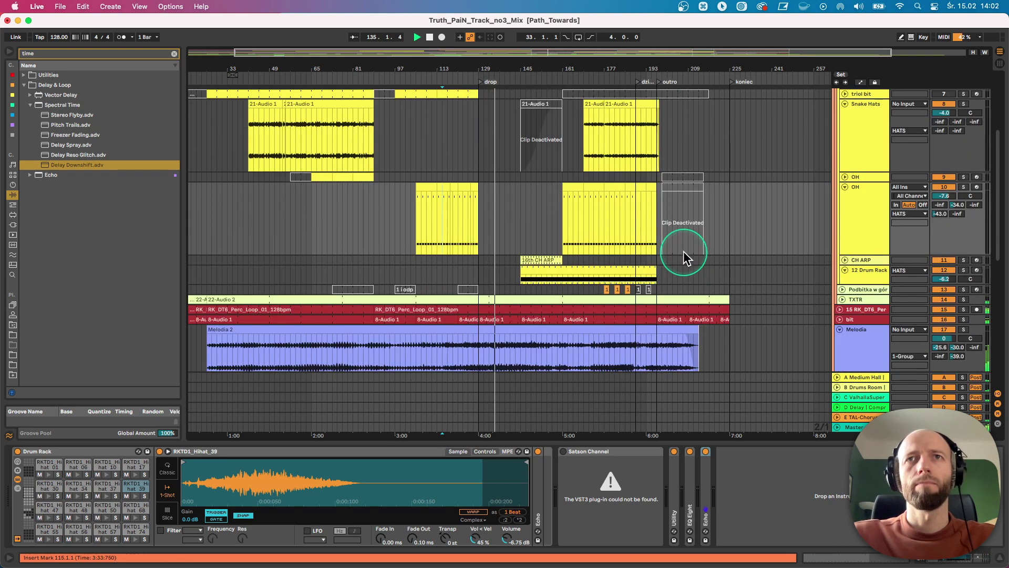
left_click(538, 89)
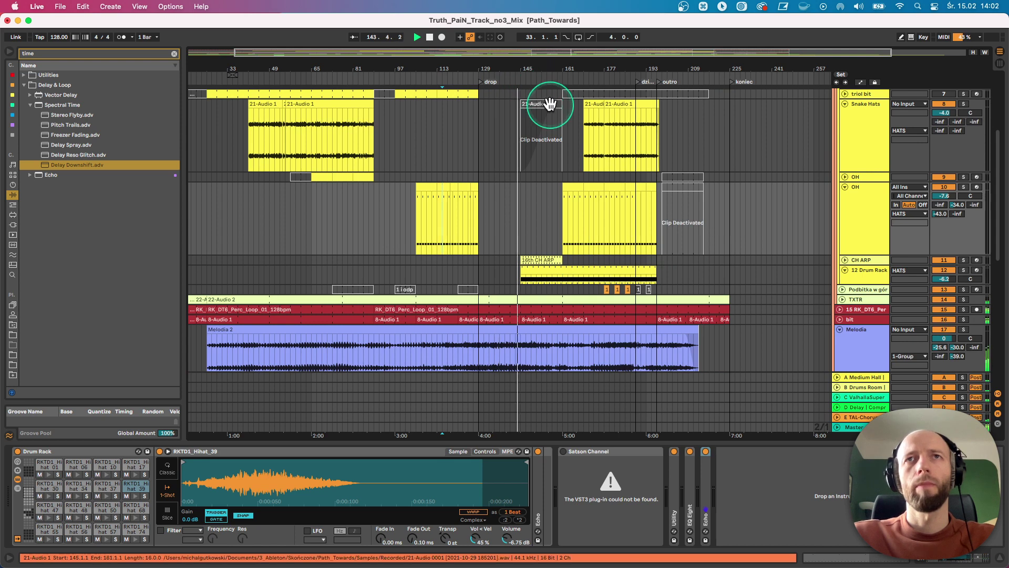
left_click(541, 259)
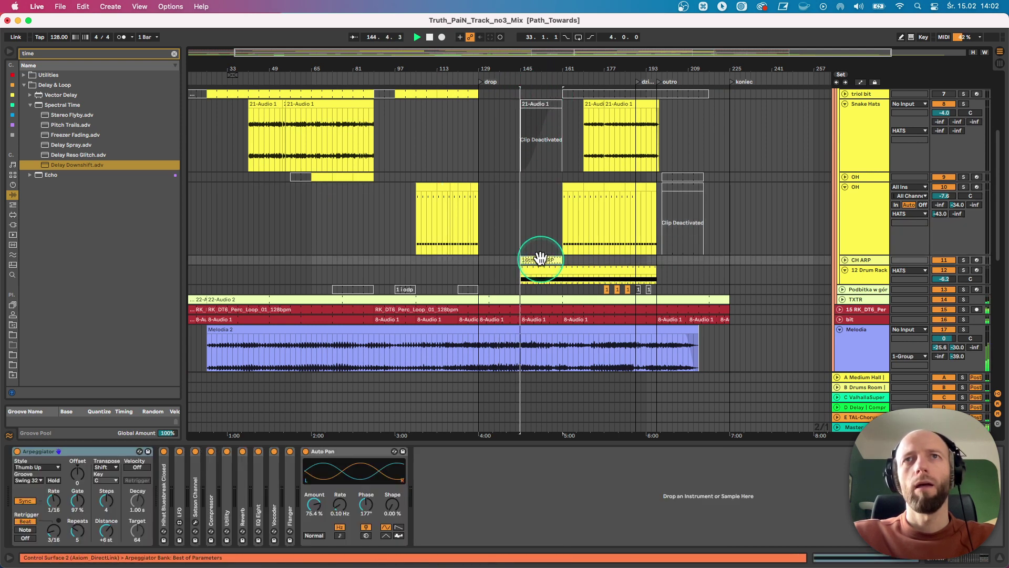
Step: On the Melodia track, set the Amp's Dry/Wet to 11.9 % and the track volume to 1.2 dB, and fold the track
left_click(821, 329)
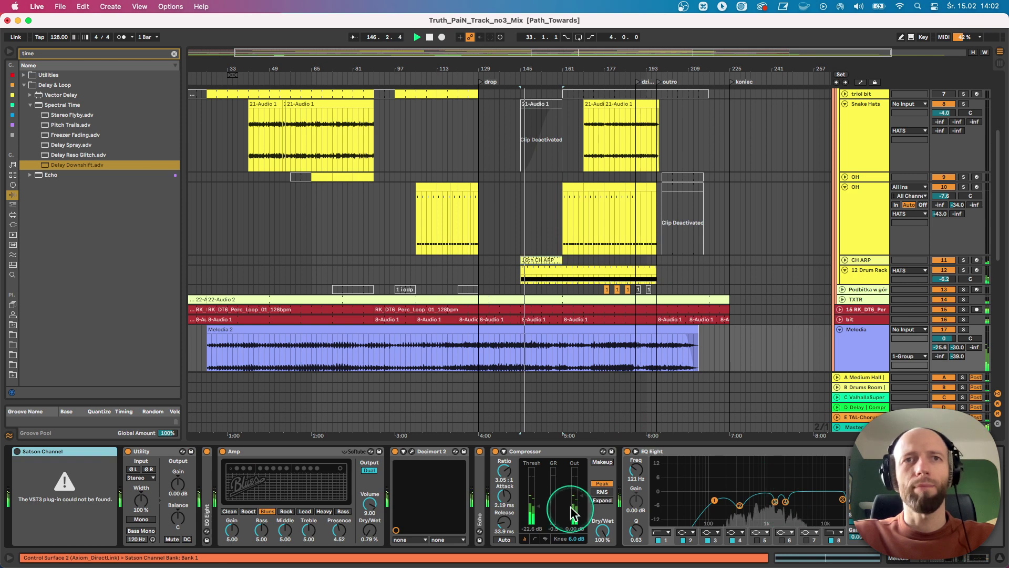
left_click_drag(370, 531, 370, 517)
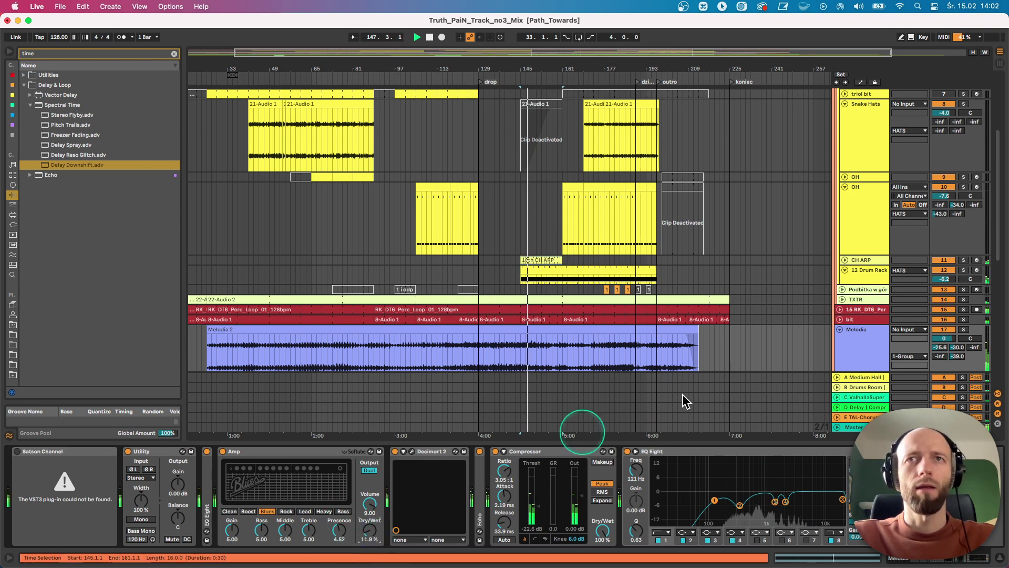
left_click_drag(943, 338, 944, 331)
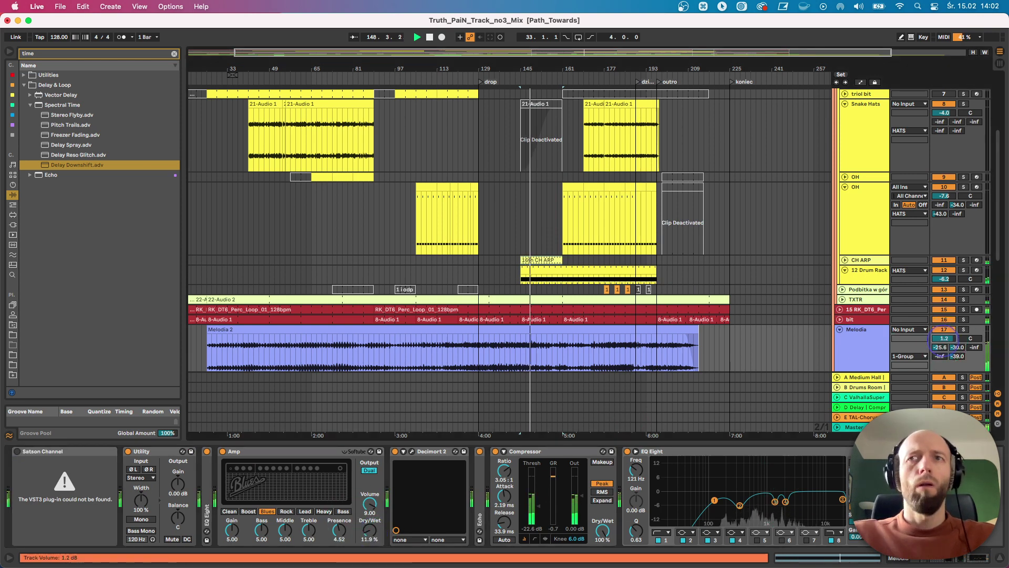
left_click(840, 329)
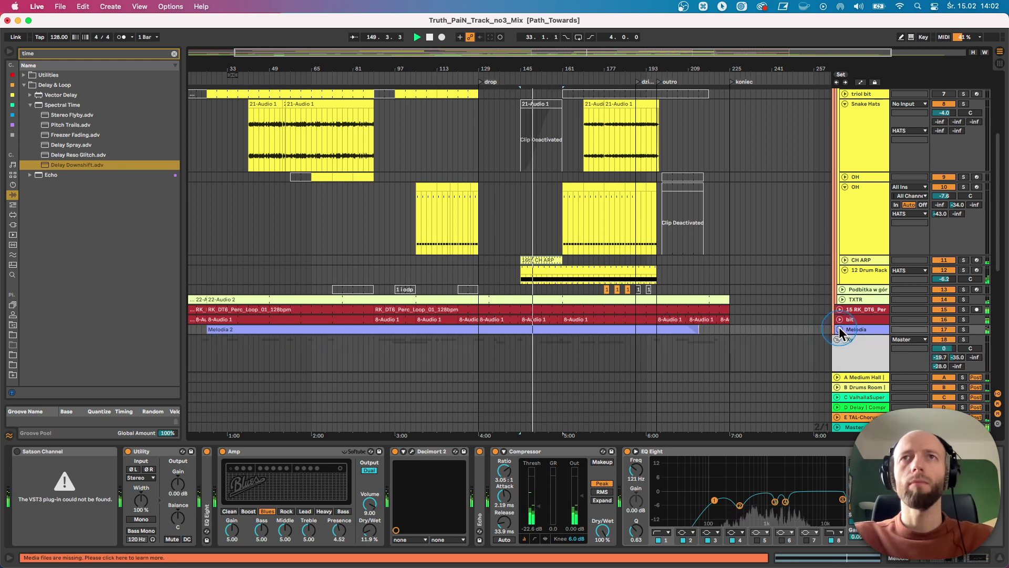
Step: Briefly solo CH ARP during playback, show its device chain and expand the LFO
left_click(547, 82)
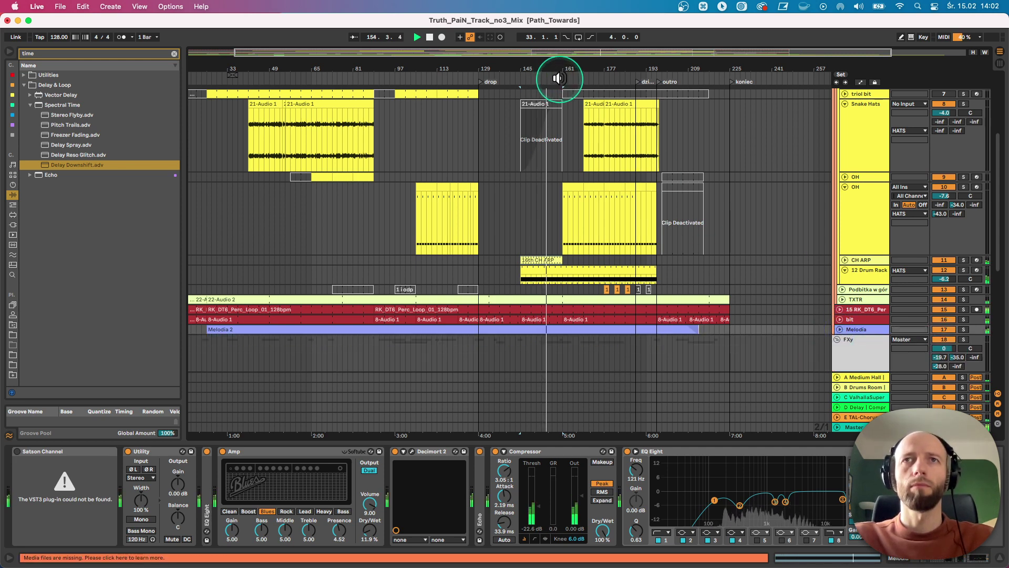
left_click(963, 260)
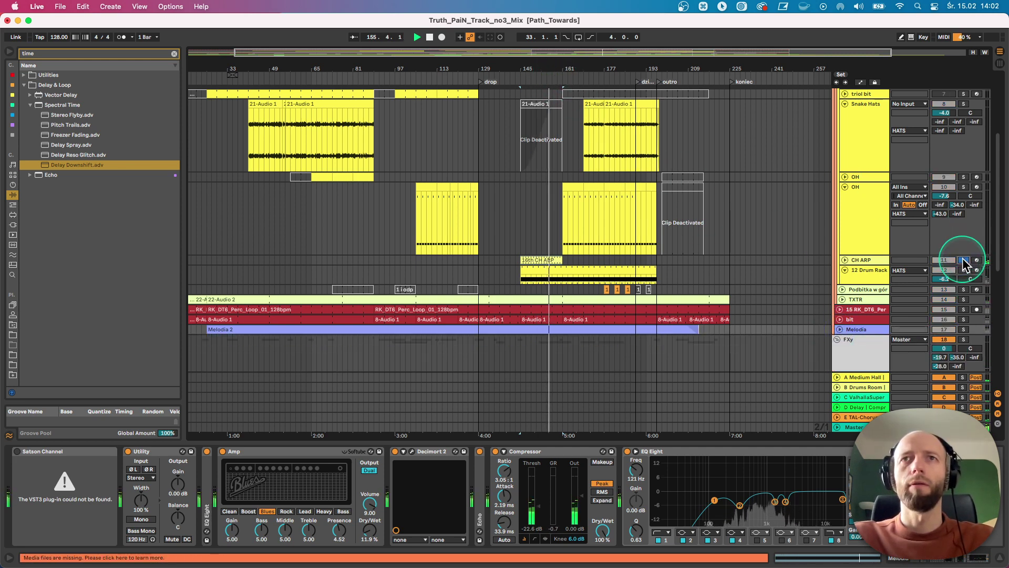
left_click(964, 260)
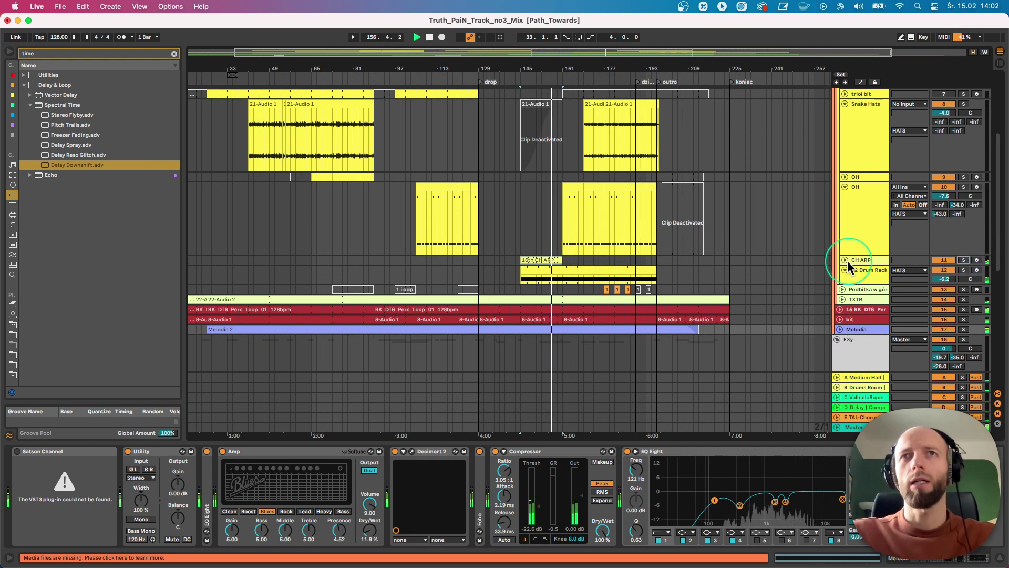
left_click(857, 259)
left_click(574, 410)
left_click(310, 479)
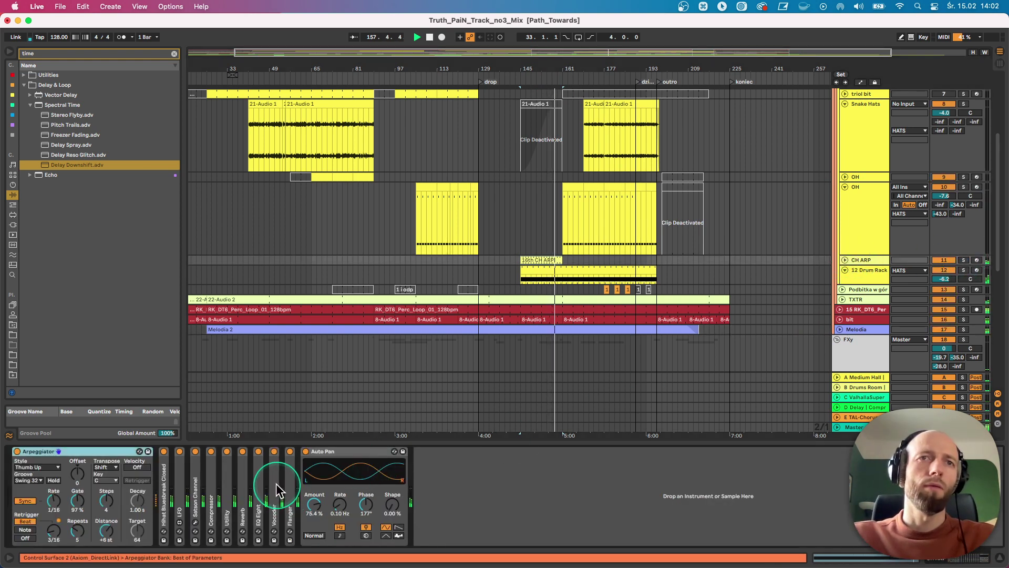
double_click(179, 502)
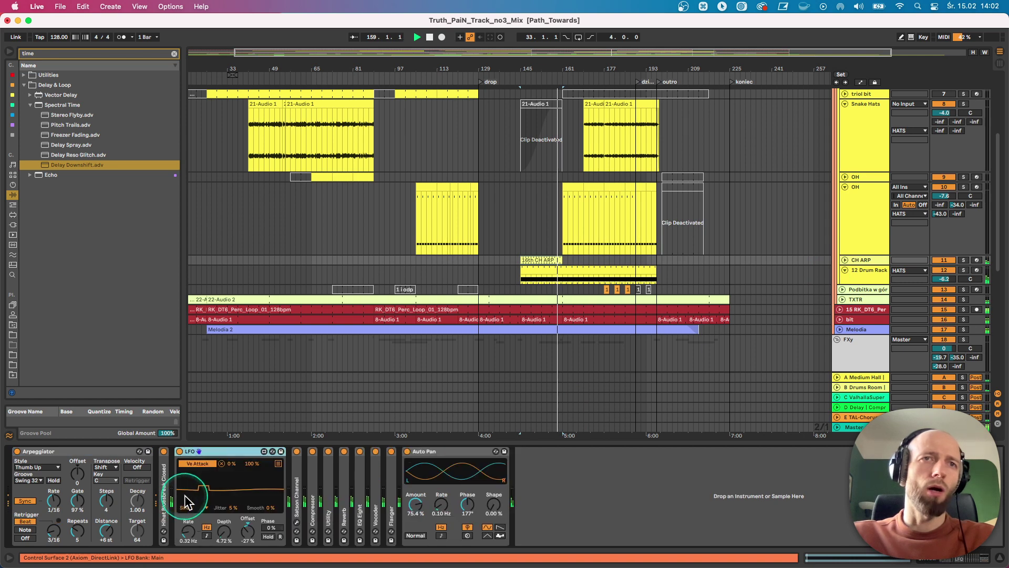
Step: Restart playback from bar 145 with CH ARP soloed and expand the Hihat Bluesbreak Closed sampler
left_click(520, 258)
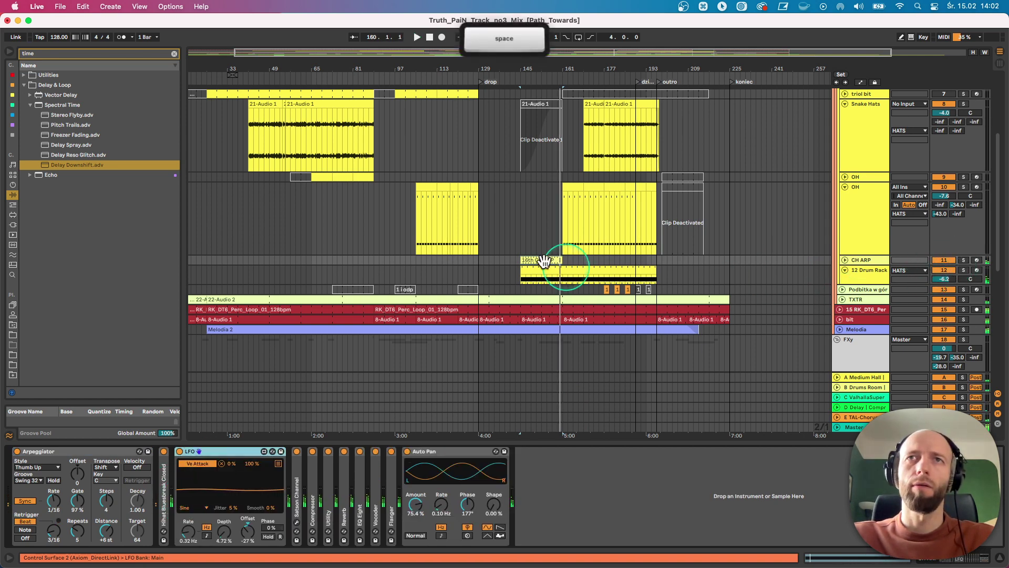
left_click(963, 259)
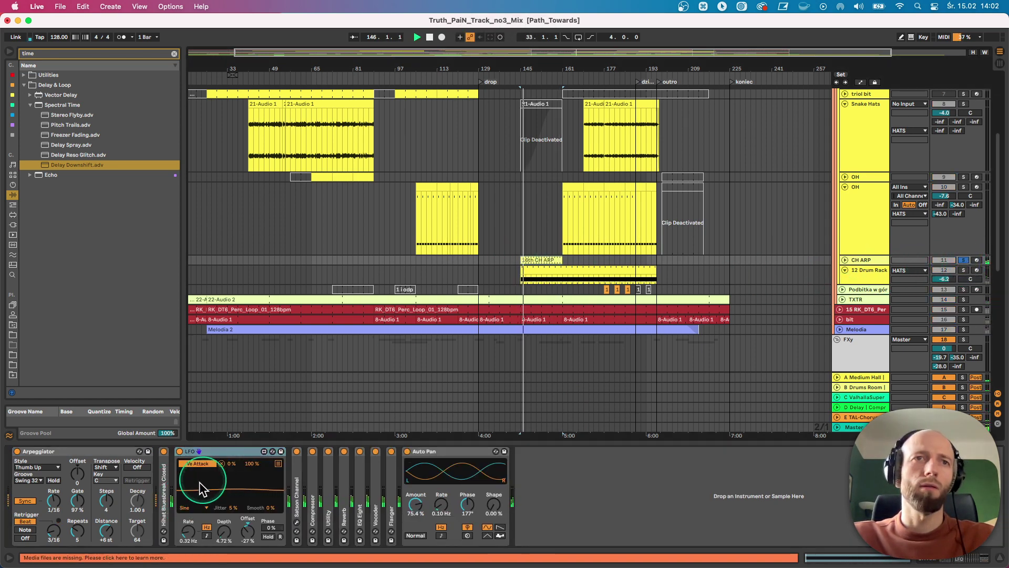
double_click(159, 481)
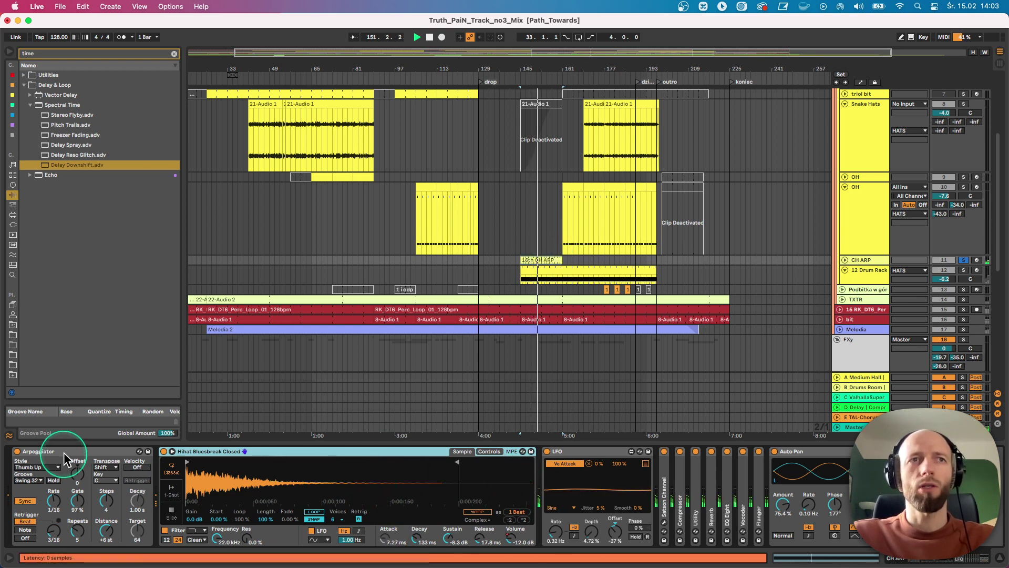
Step: Inspect the notes in the 16th CH ARP clip and return to the track's devices
double_click(530, 262)
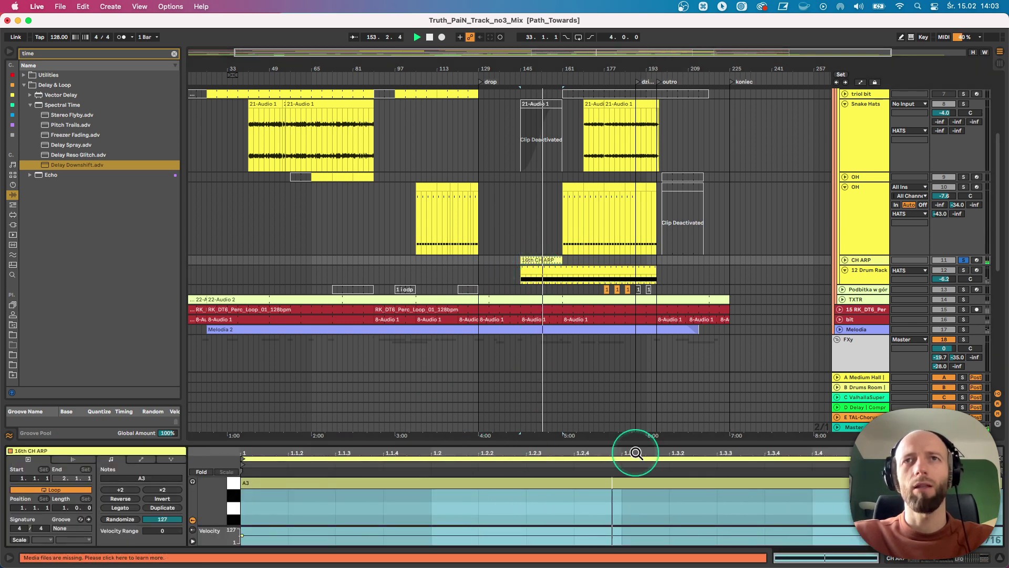
left_click(863, 260)
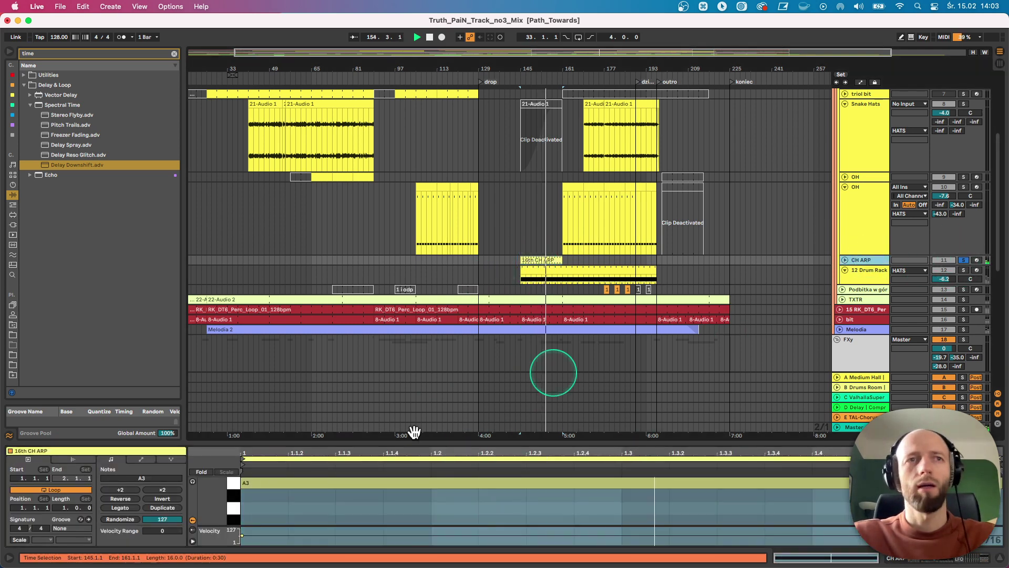
double_click(853, 260)
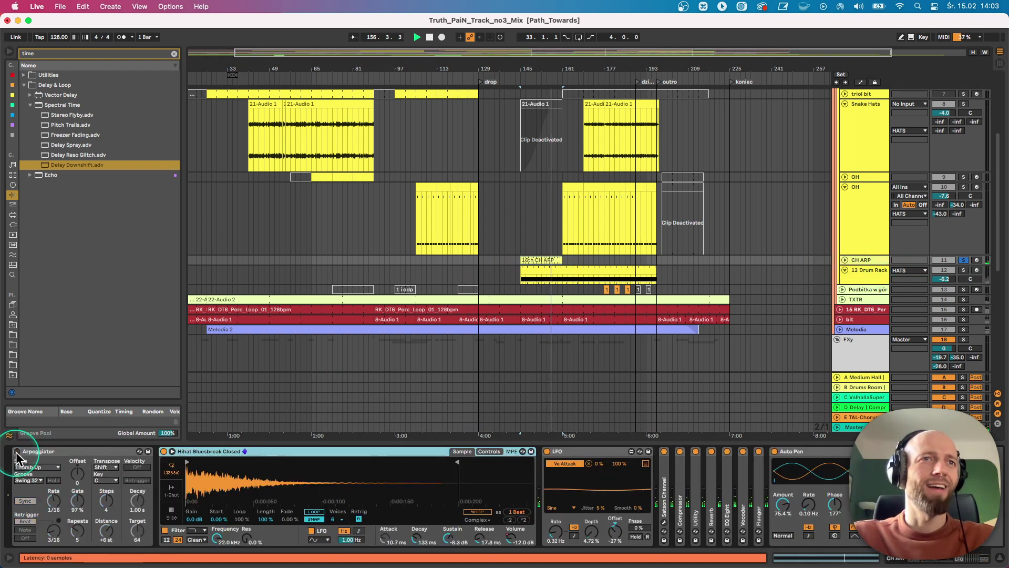
Step: Compare the soloed CH ARP with its Arpeggiator bypassed and switched back on
left_click(75, 508)
left_click(77, 531)
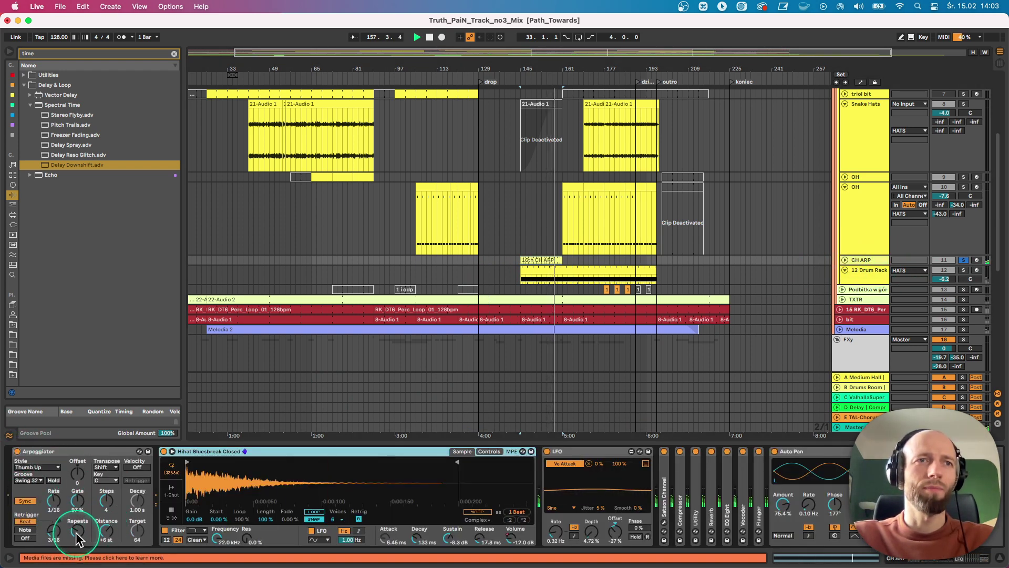
left_click_drag(46, 534, 38, 534)
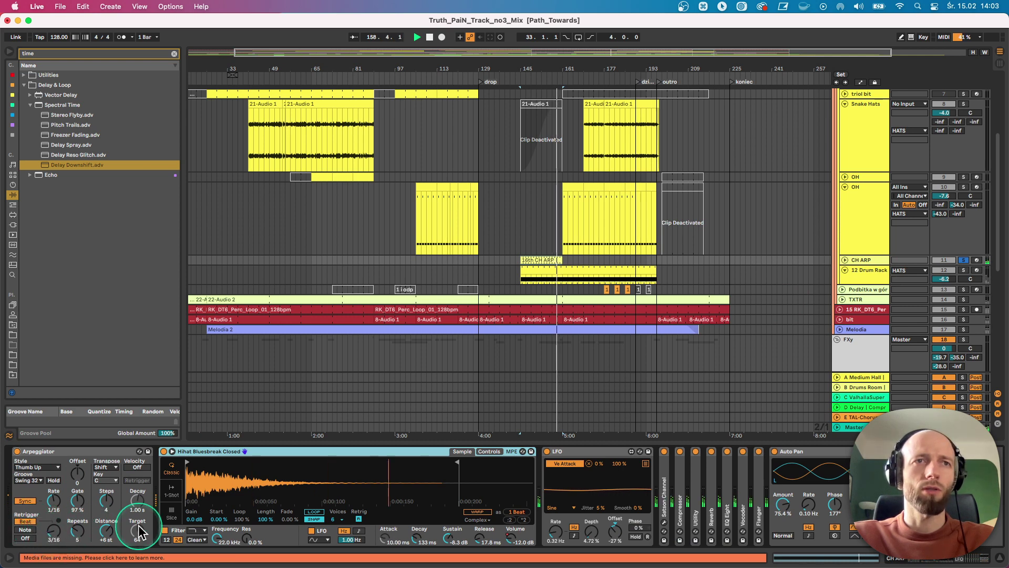
Step: Turn on the Arpeggiator's Velocity with Decay at 25.9 ms and Target at 96, auditioning it from bar 145
left_click(137, 467)
left_click_drag(139, 502, 136, 542)
key("space")
key("space")
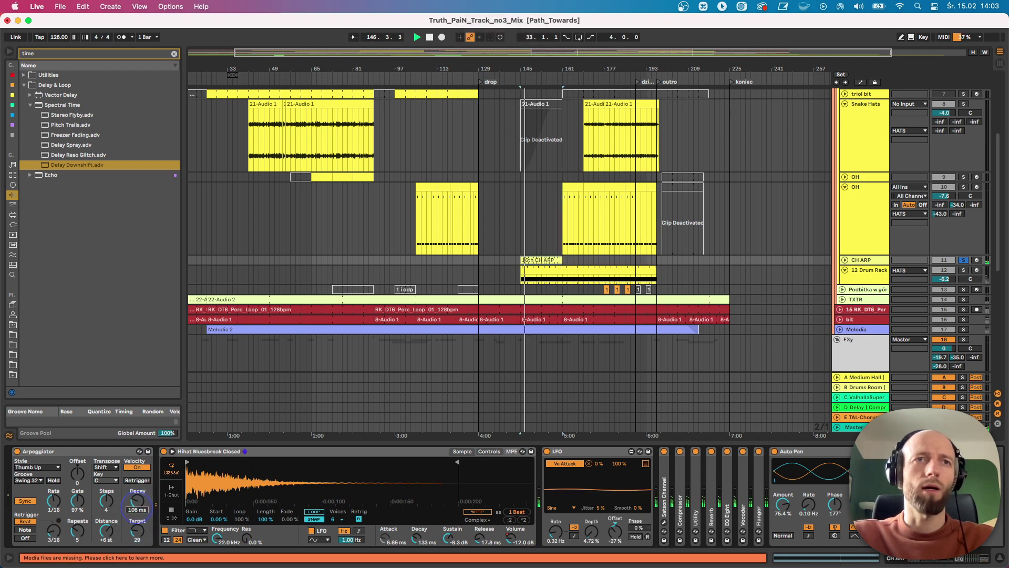
left_click_drag(138, 503, 138, 541)
key("space")
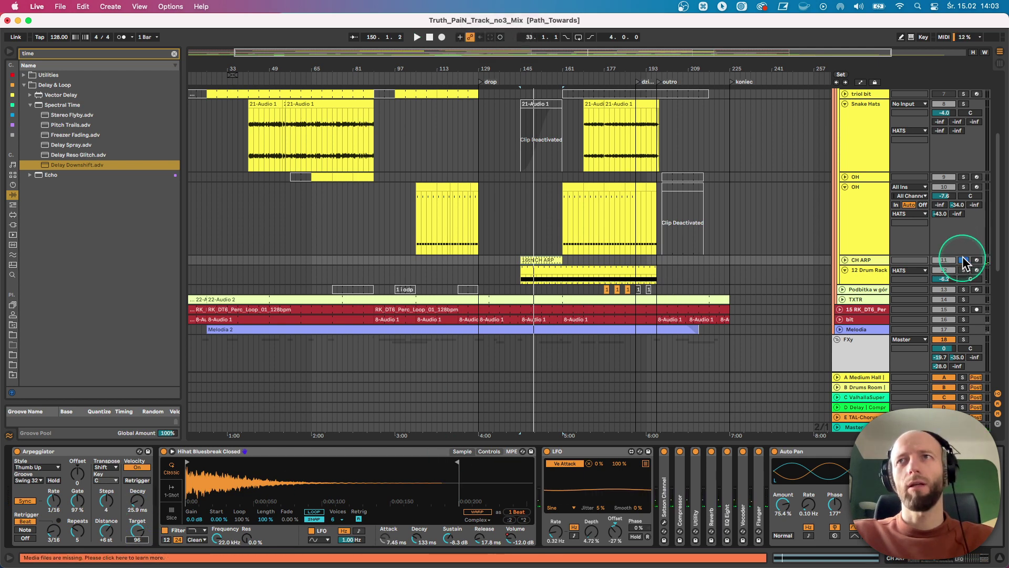
Step: Turn off the Arpeggiator's Velocity while replaying the full mix from bar 145, and solo the 12 Drum Rack track
key("space")
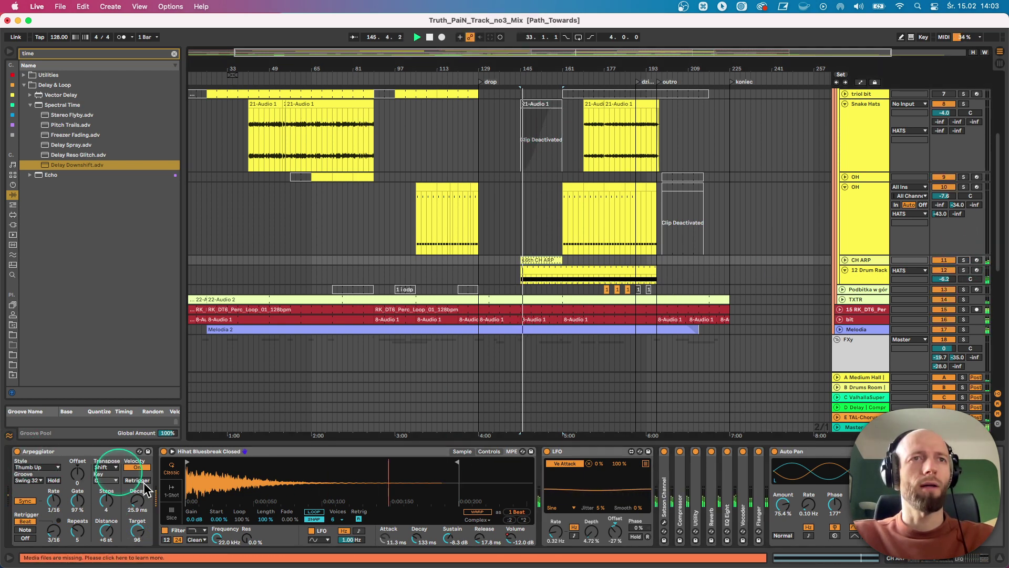
left_click(136, 467)
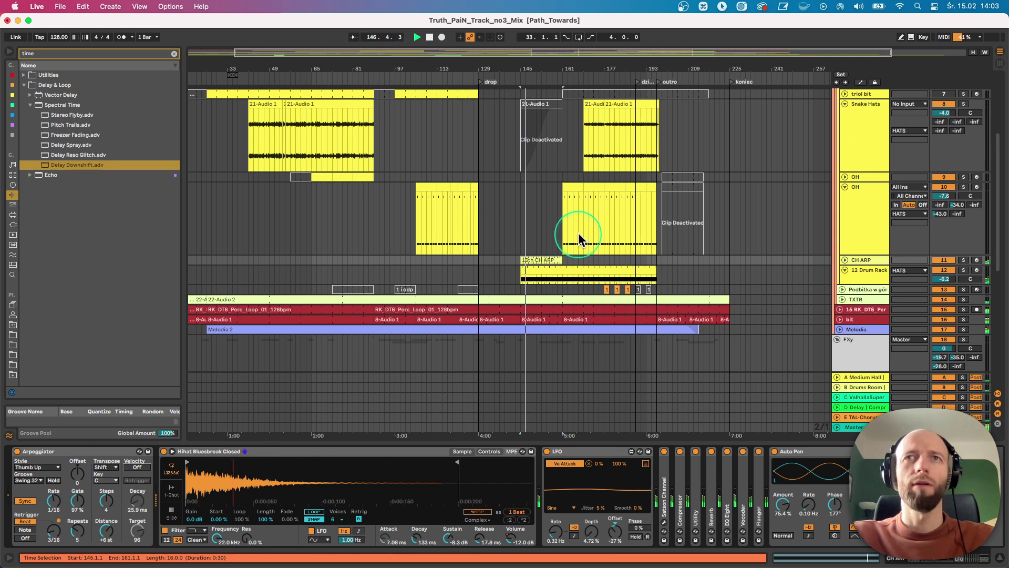
left_click(964, 270)
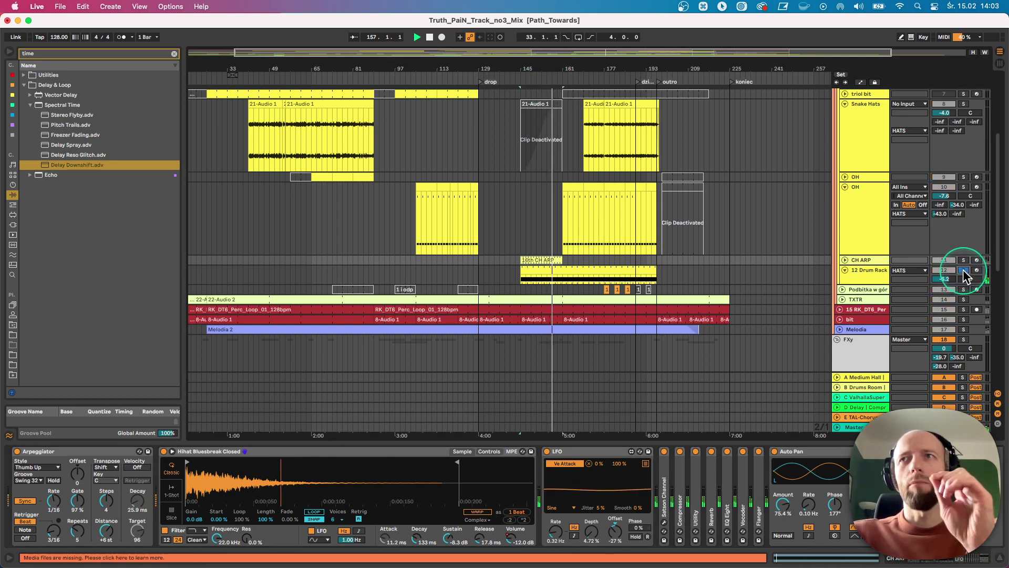
Step: Unsolo the 12 Drum Rack track and continue the full mix from bar 161
left_click(964, 270)
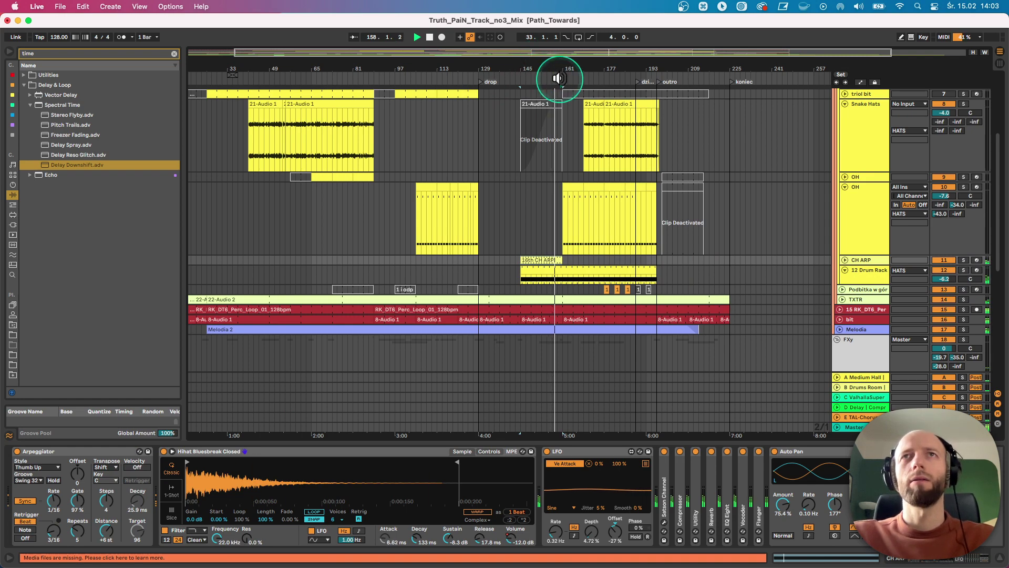
left_click(560, 134)
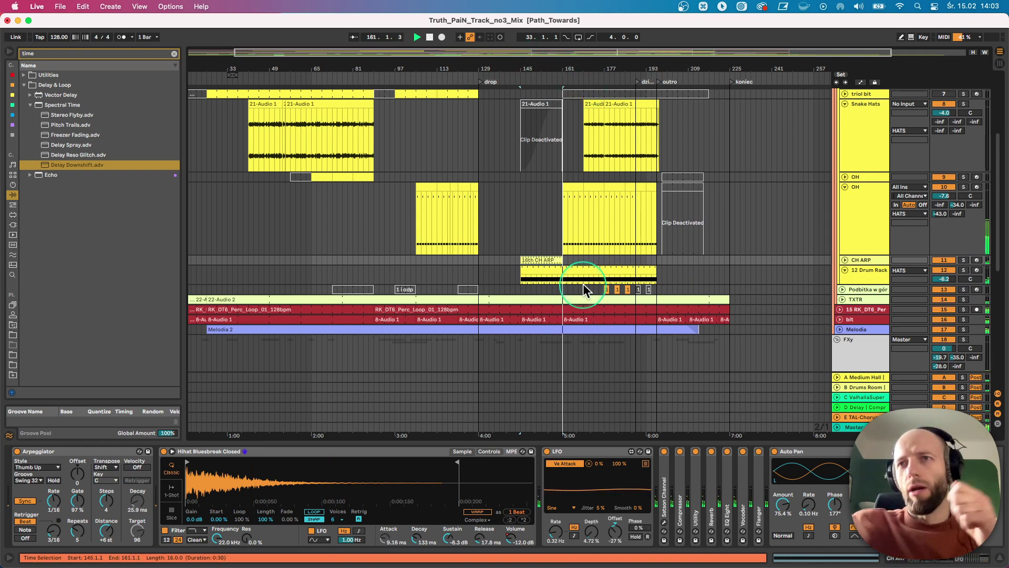
scroll(582, 284, "down", 5)
left_click(635, 198)
scroll(635, 198, "up", 4)
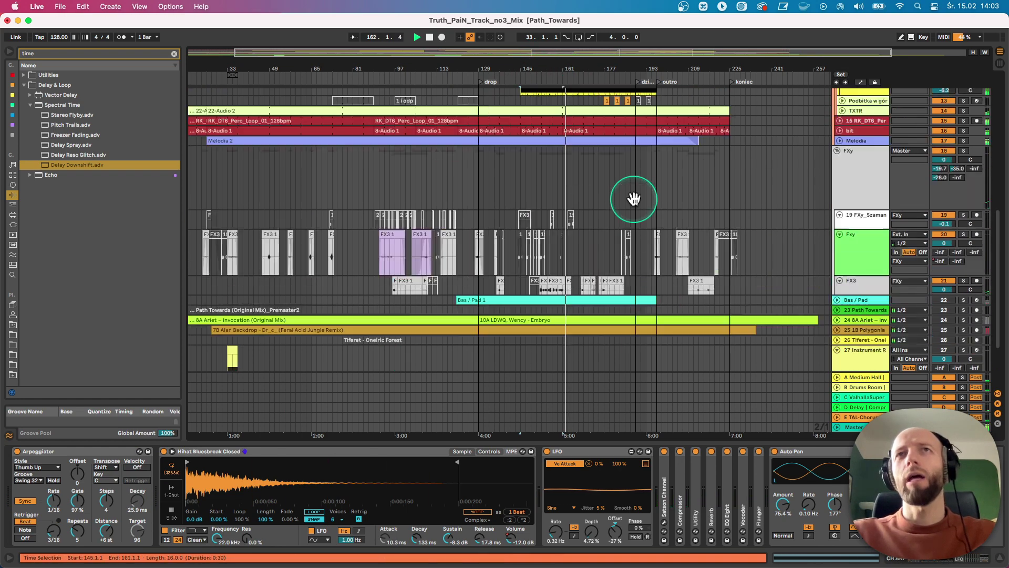
Step: Solo the Melodia track, unfold its waveform and replay it from bar 157
left_click(850, 199)
left_click(964, 197)
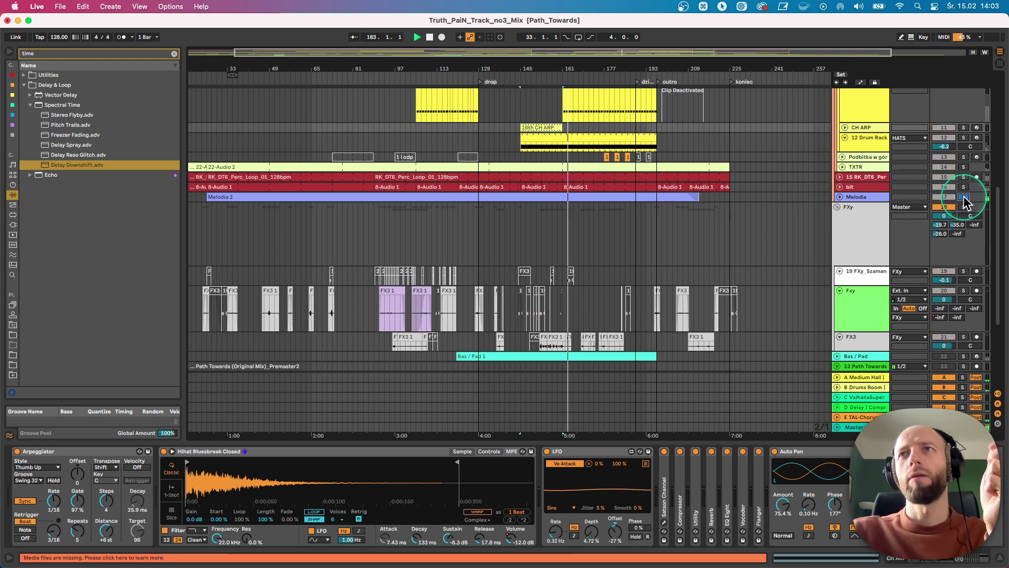
left_click(839, 197)
key("space")
left_click(551, 219)
key("space")
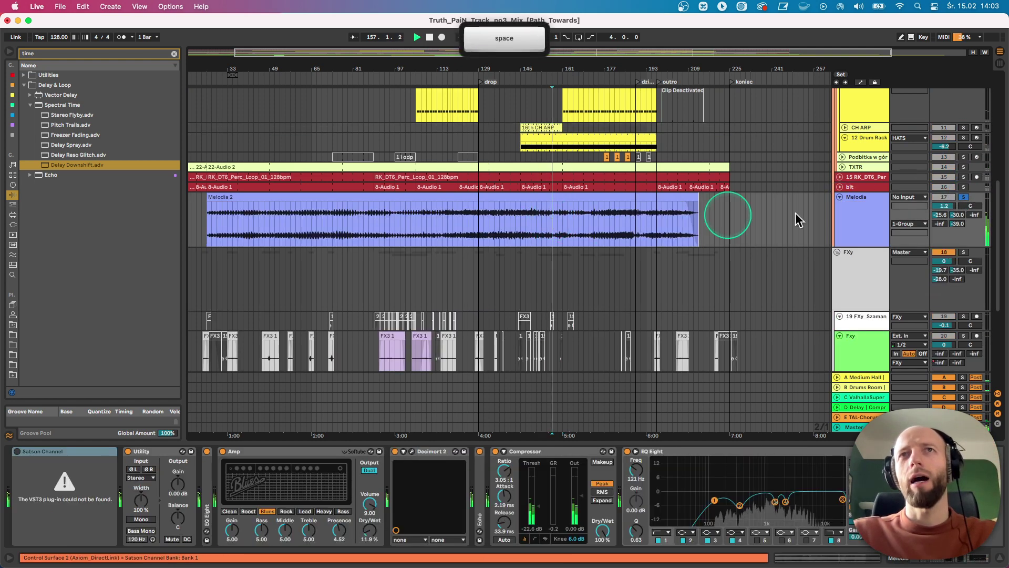
Step: Compare the full mix with the Melodia track soloed, return to the full mix and fold the track
left_click(964, 197)
scroll(715, 232, "up", 4)
left_click(723, 304)
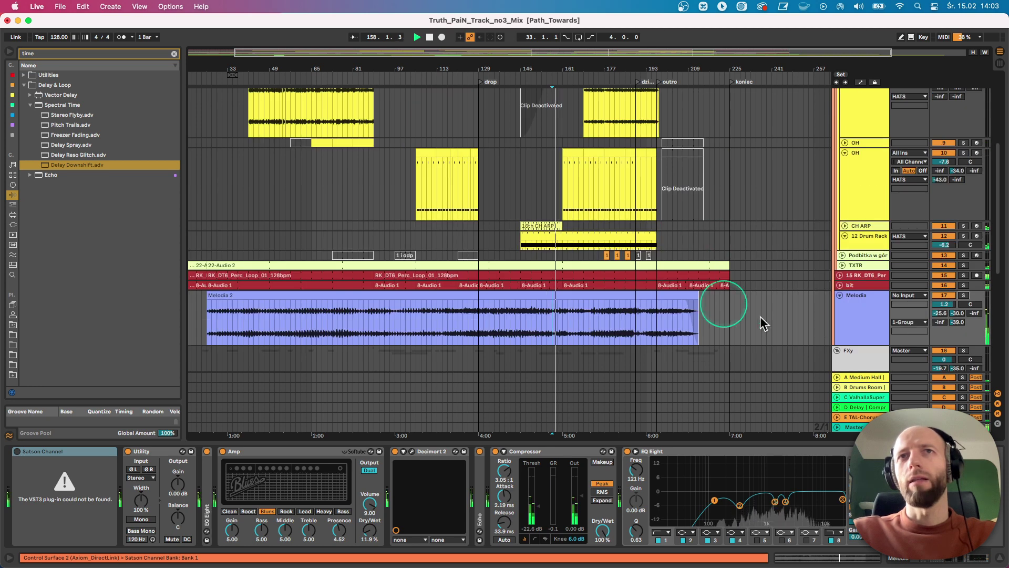
left_click(963, 296)
left_click(963, 295)
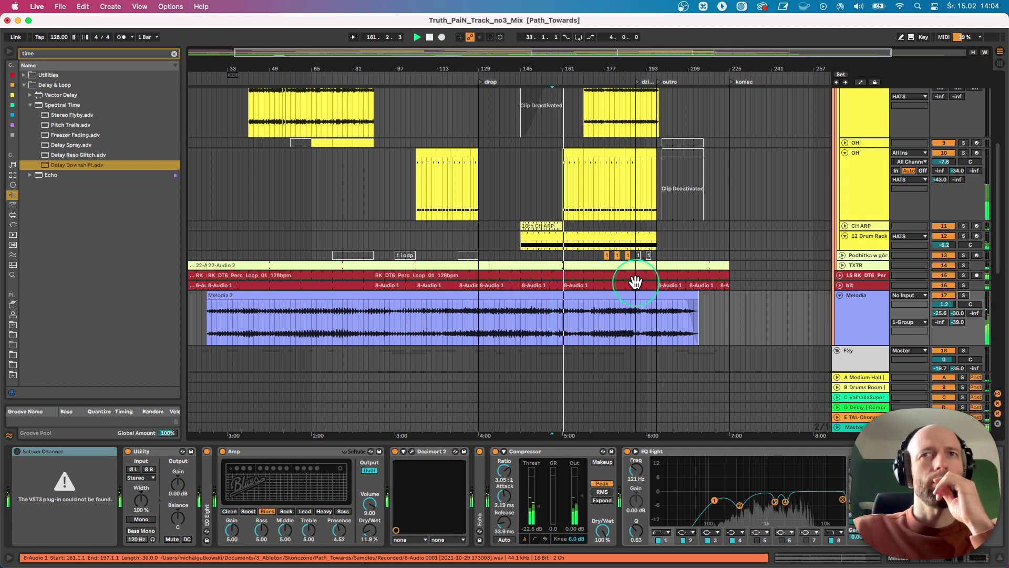
left_click(840, 296)
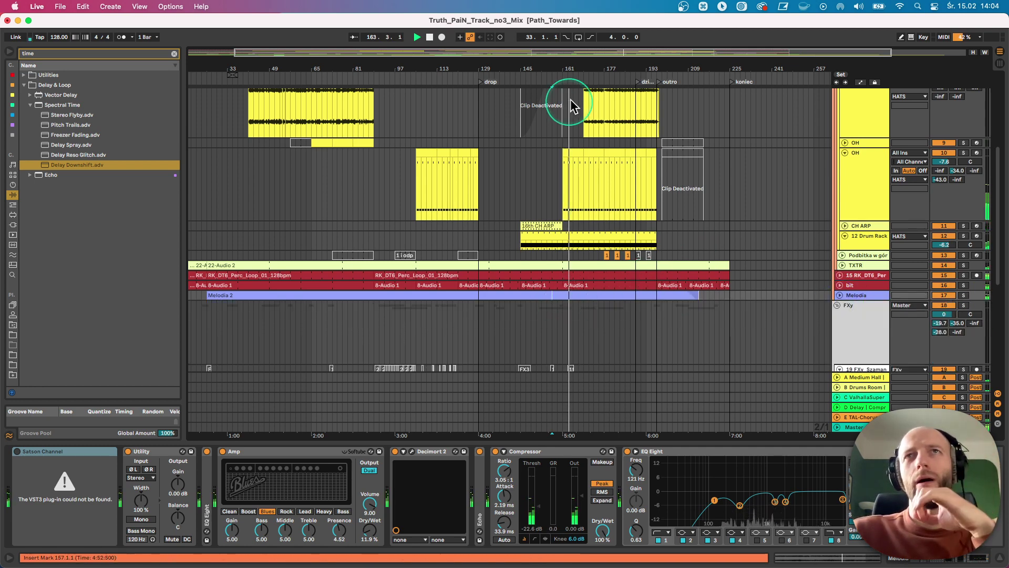
Step: Skip ahead to the later hats section, unfold the shaker track and audition it with its device chain shown
left_click(583, 77)
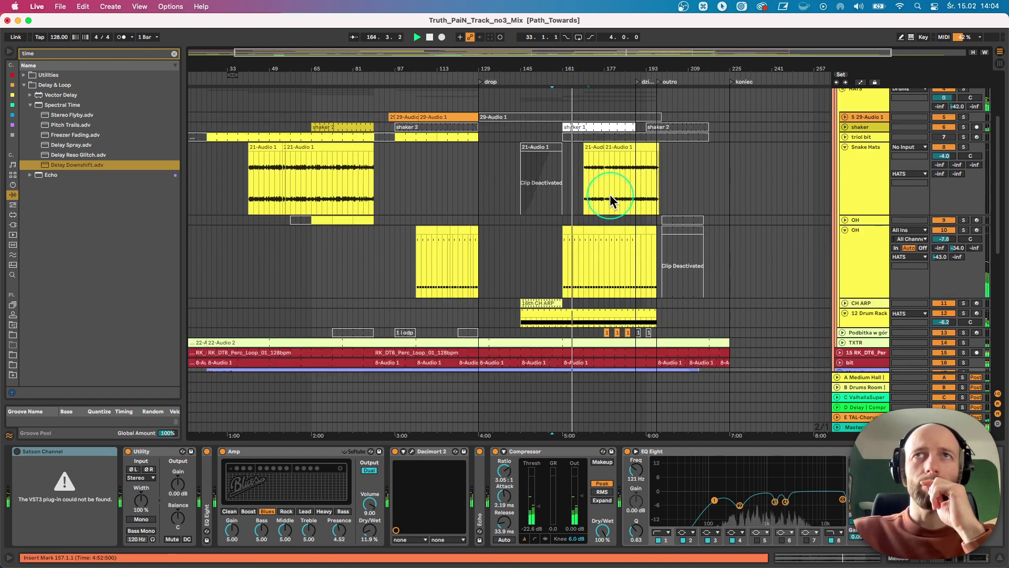
scroll(608, 198, "up", 3)
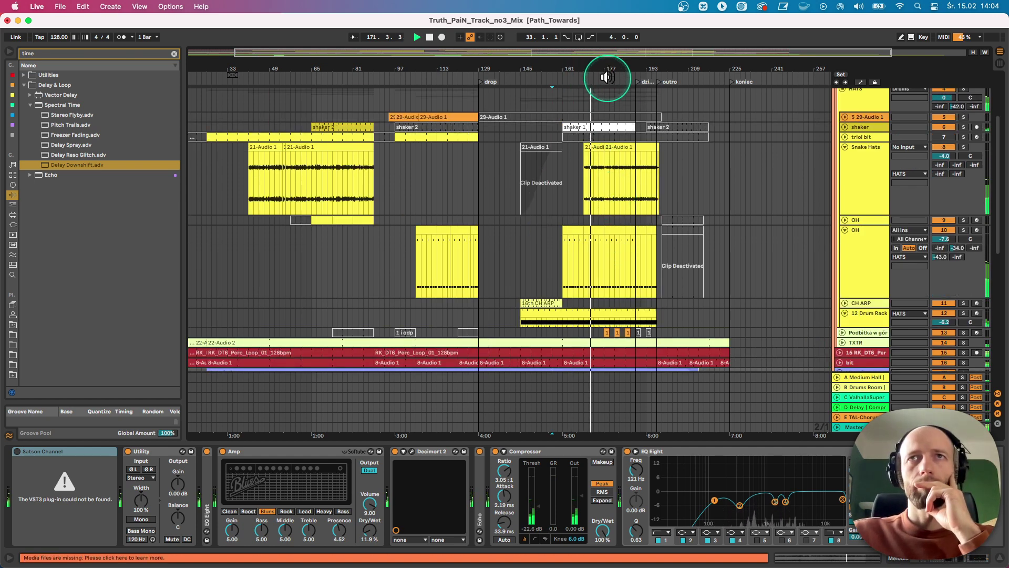
left_click(964, 148)
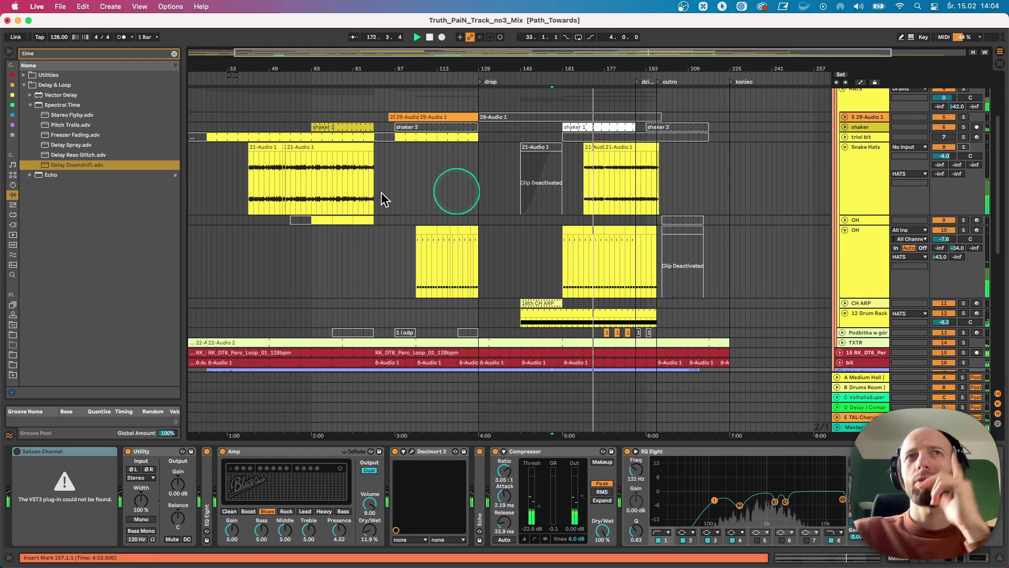
scroll(605, 189, "up", 2)
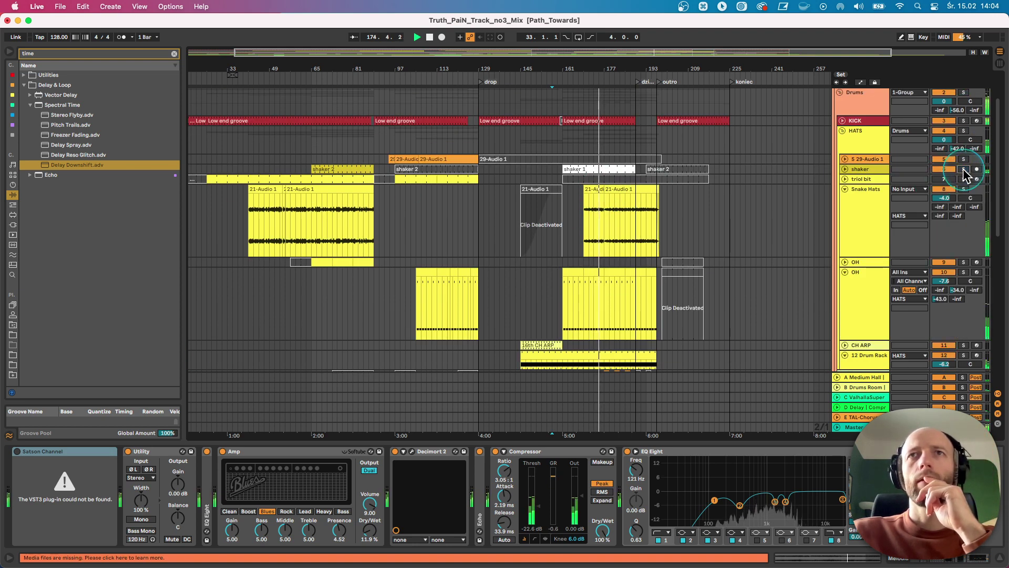
left_click(845, 170)
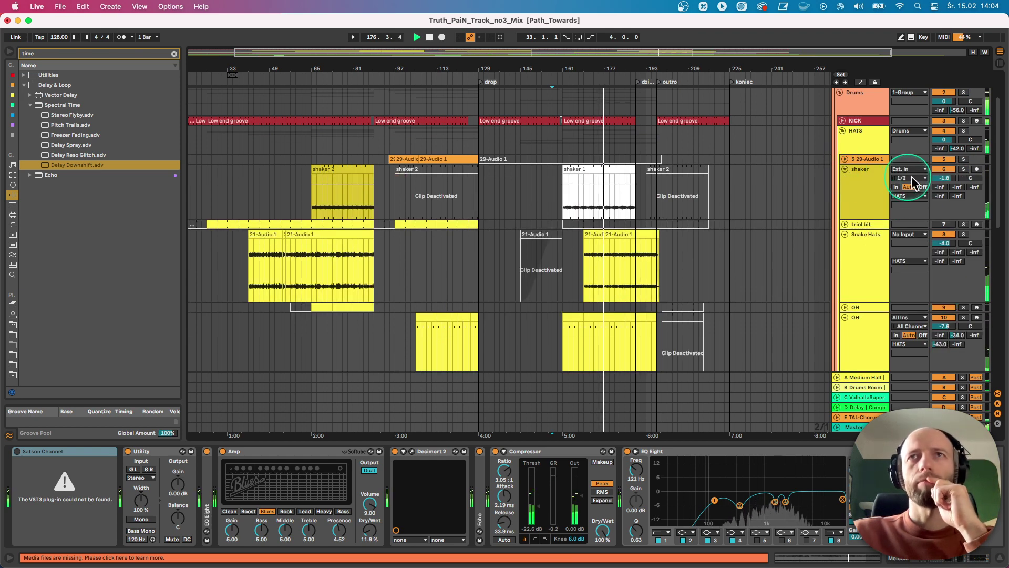
left_click(876, 187)
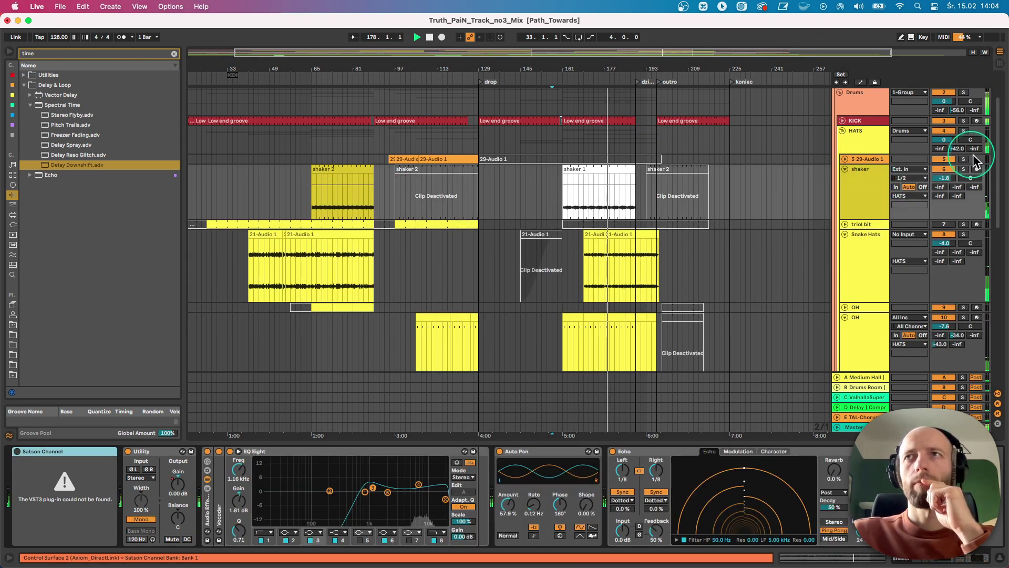
left_click(965, 169)
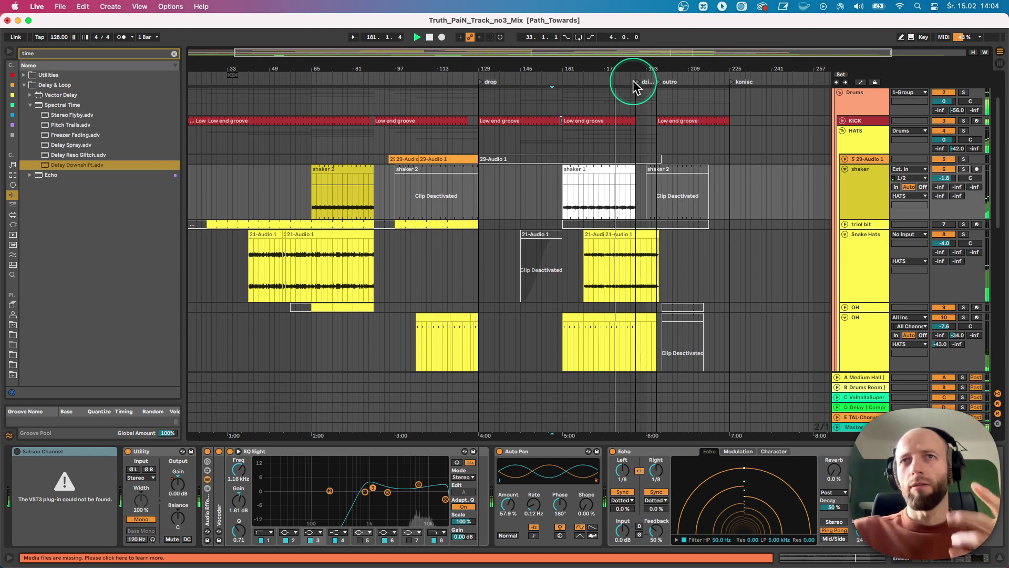
Step: Skip towards the dziura marker, unfold the Podbitka w gór track and replay the mix from its first orange clip at bar 177
left_click(635, 83)
scroll(660, 210, "down", 8)
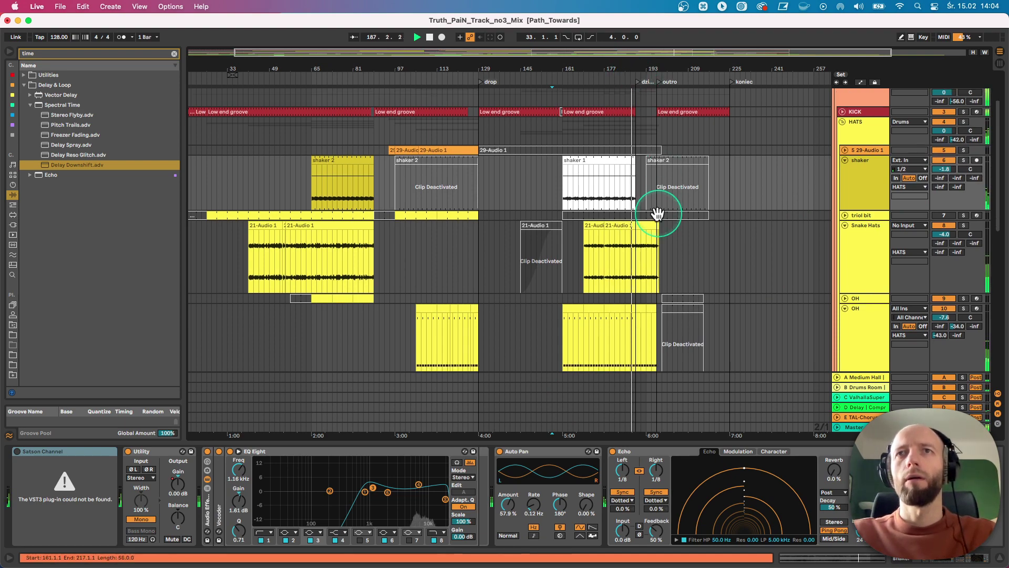
scroll(762, 210, "up", 6)
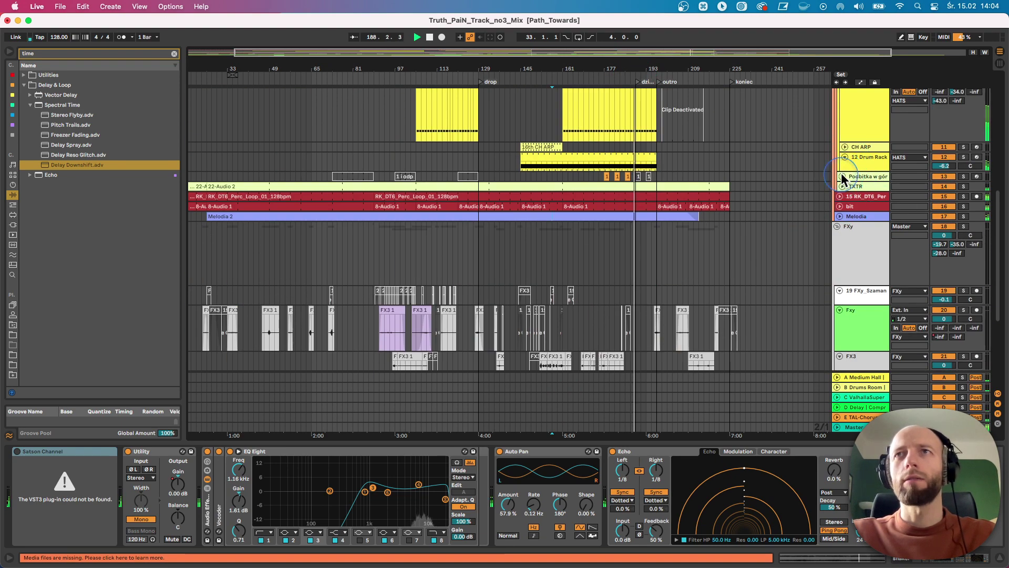
scroll(604, 198, "up", 2)
left_click(607, 189)
key("space")
key("space")
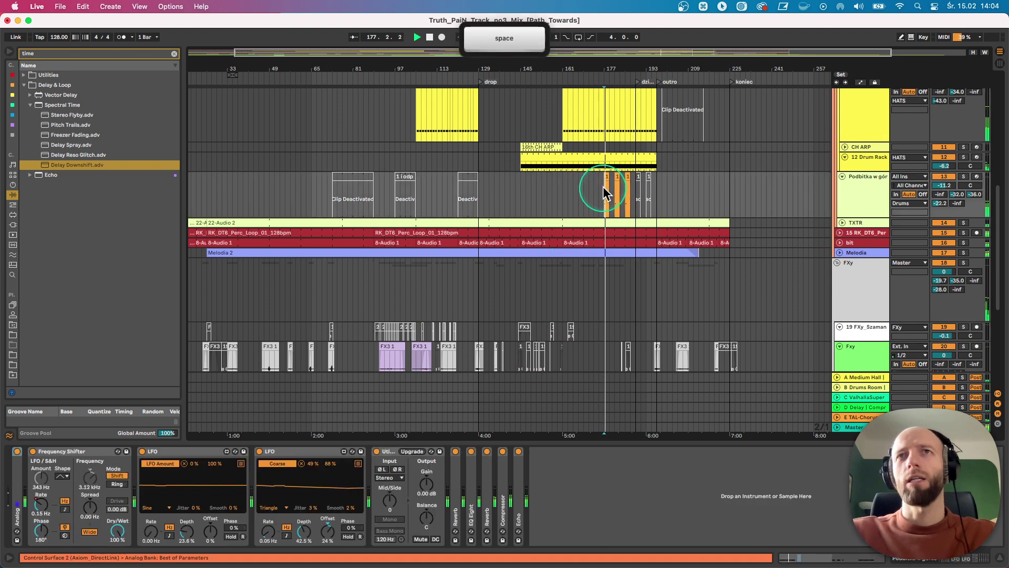
Step: Solo Podbitka w gór from bar 177 and expand its Analog device to examine the noise source feeding the Frequency Shifter
left_click(964, 177)
key("space")
key("space")
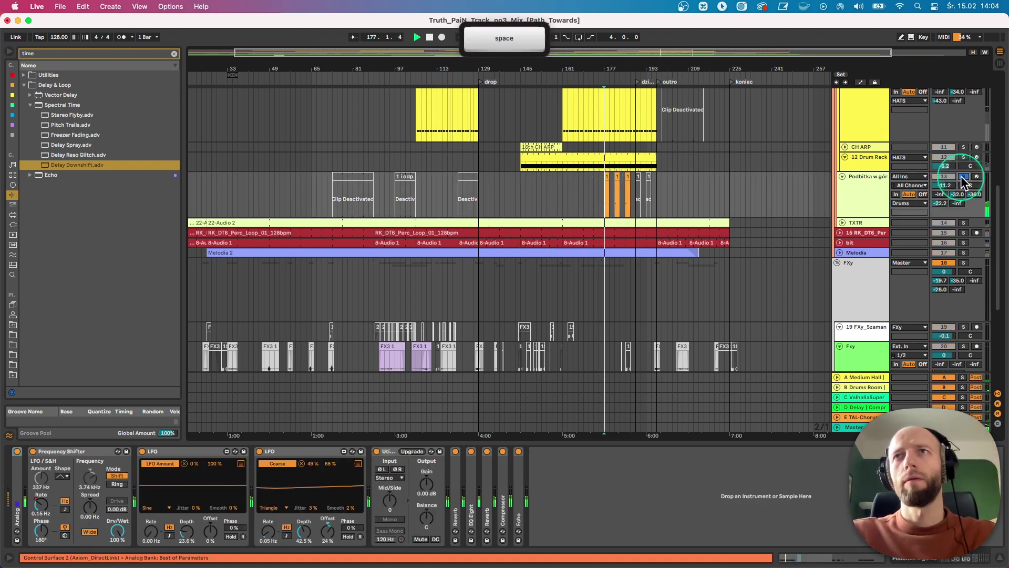
left_click(864, 195)
double_click(19, 513)
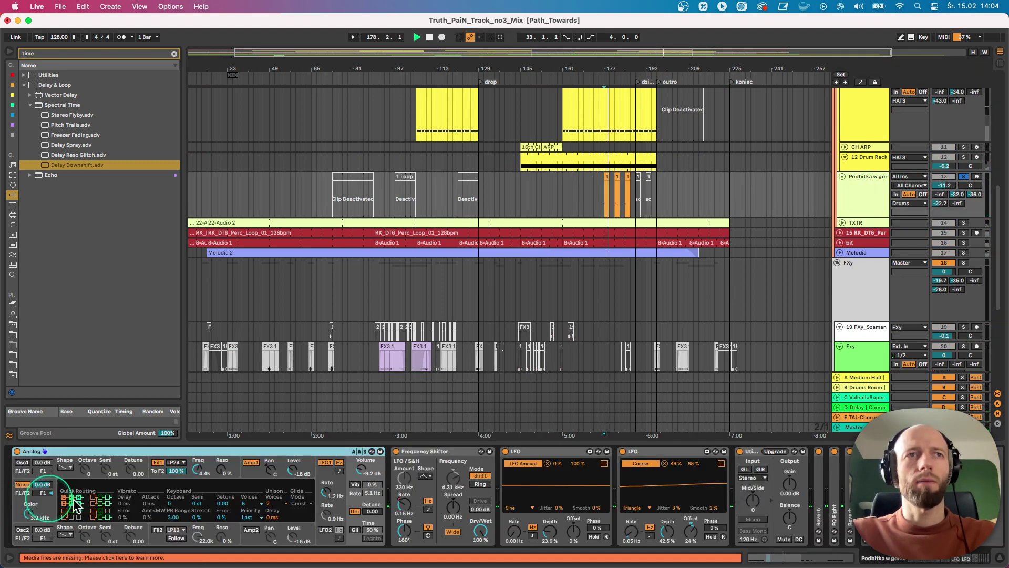
left_click(239, 486)
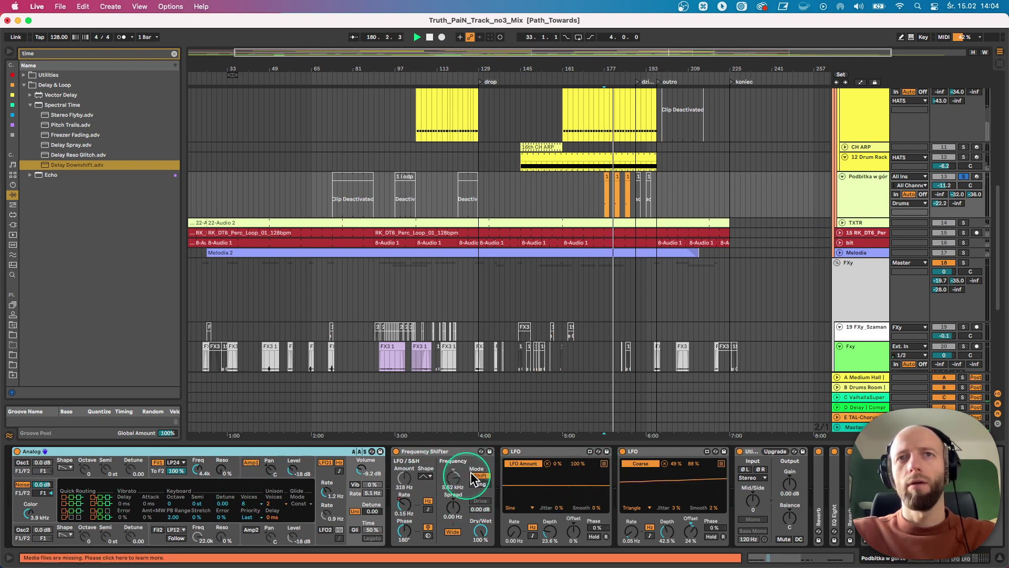
left_click(597, 351)
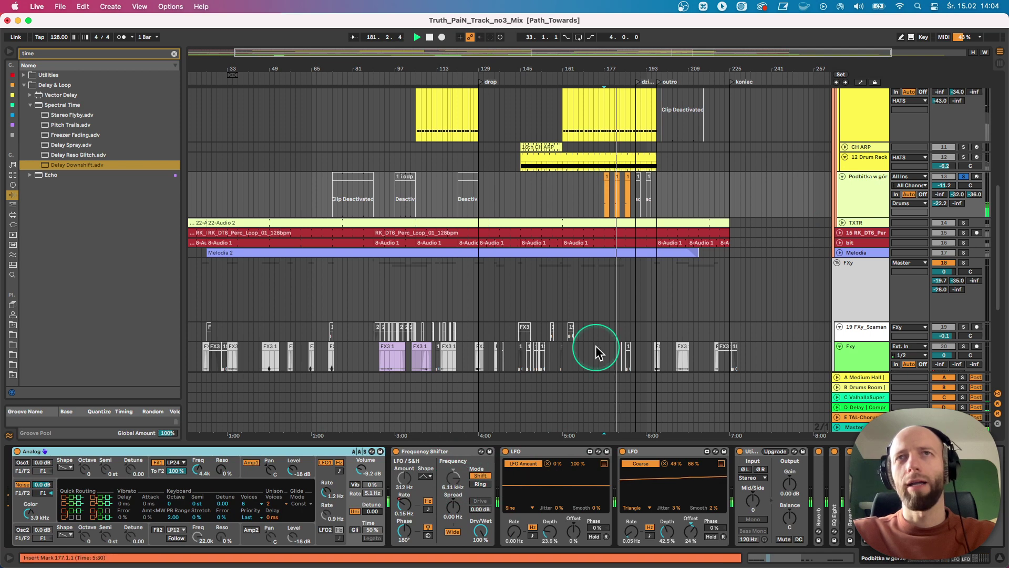
Step: Unsolo Podbitka w gór, fold it together with the HATS group and look over the section from drop to outro
left_click(963, 176)
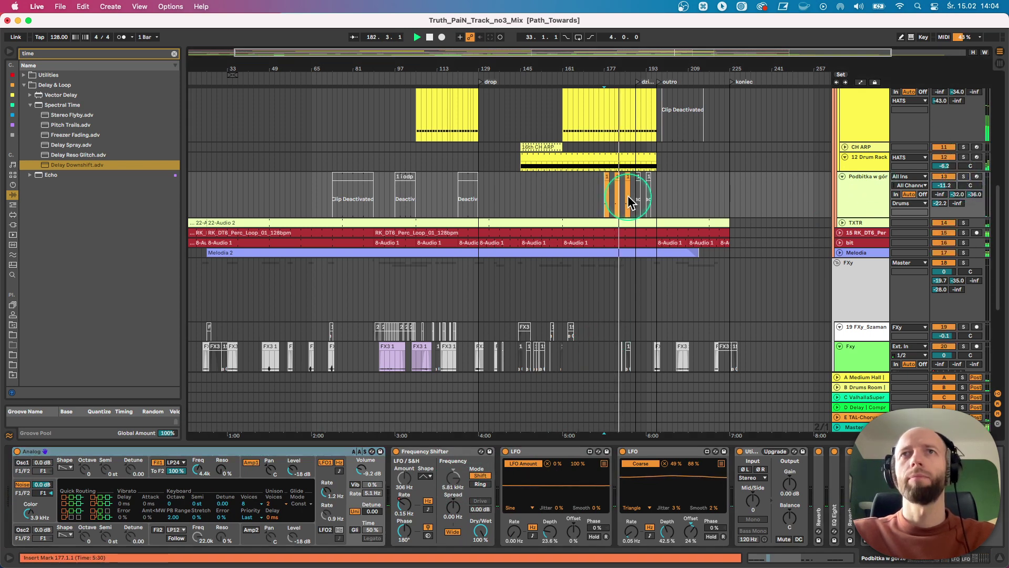
left_click(841, 177, "alt")
scroll(681, 207, "up", 2)
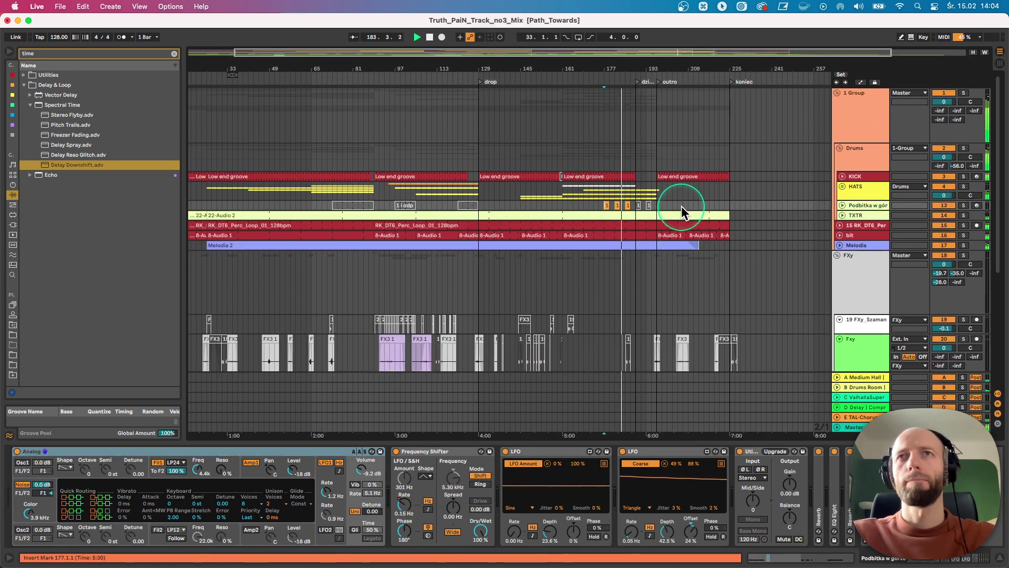
left_click_drag(636, 68, 637, 37)
scroll(557, 184, "down", 8)
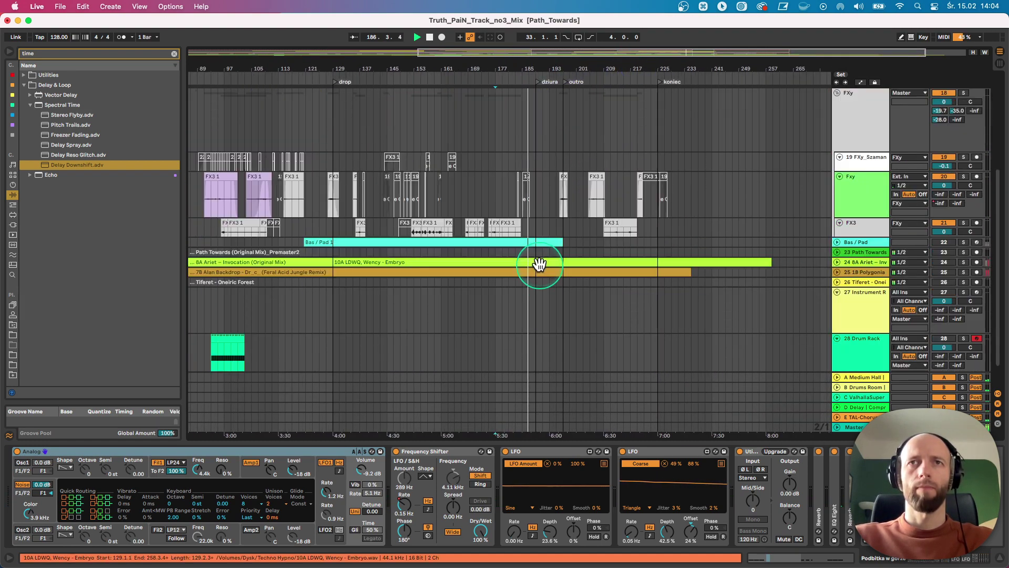
Step: Unfold the Melodia track and examine how its clip runs through the outro and across the whole arrangement
left_click(857, 273)
scroll(866, 274, "up", 5)
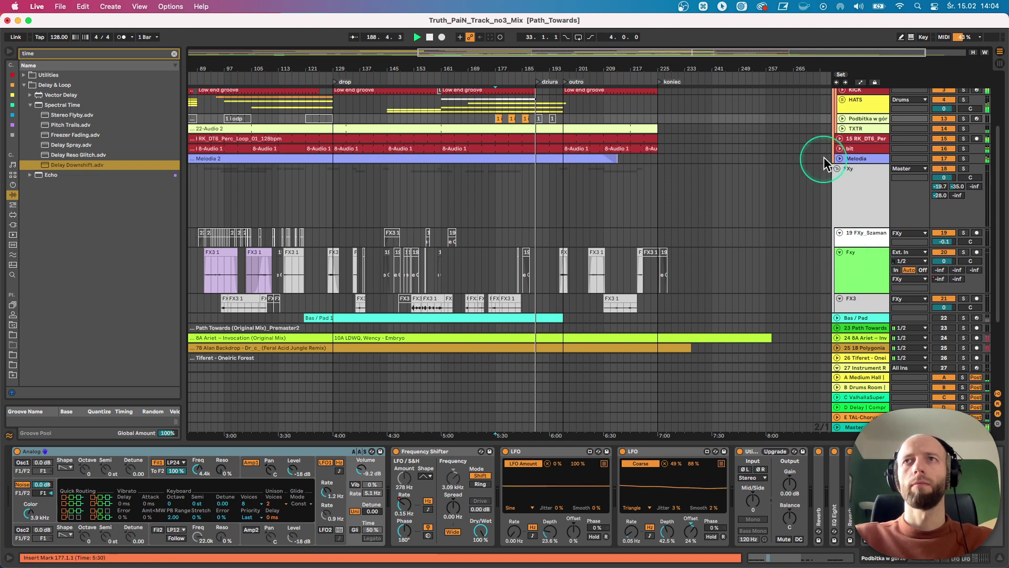
left_click(839, 157)
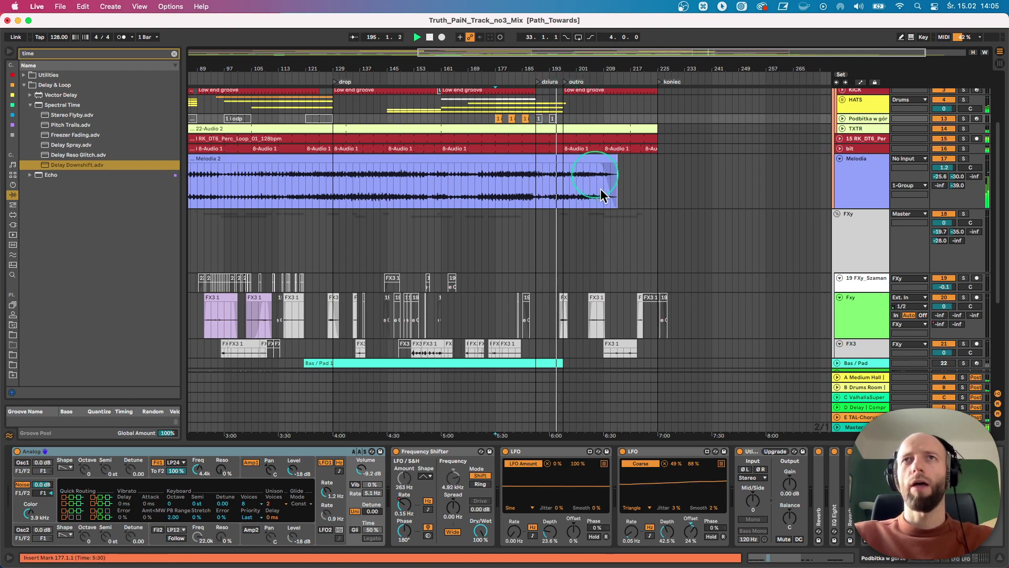
scroll(615, 263, "down", 3)
scroll(613, 260, "up", 5)
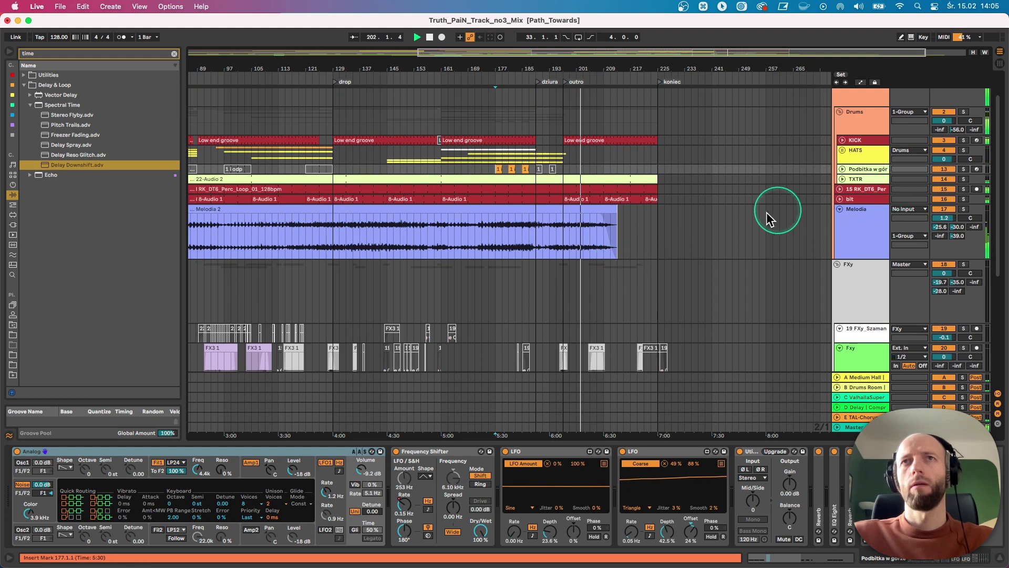
left_click_drag(469, 70, 673, 62)
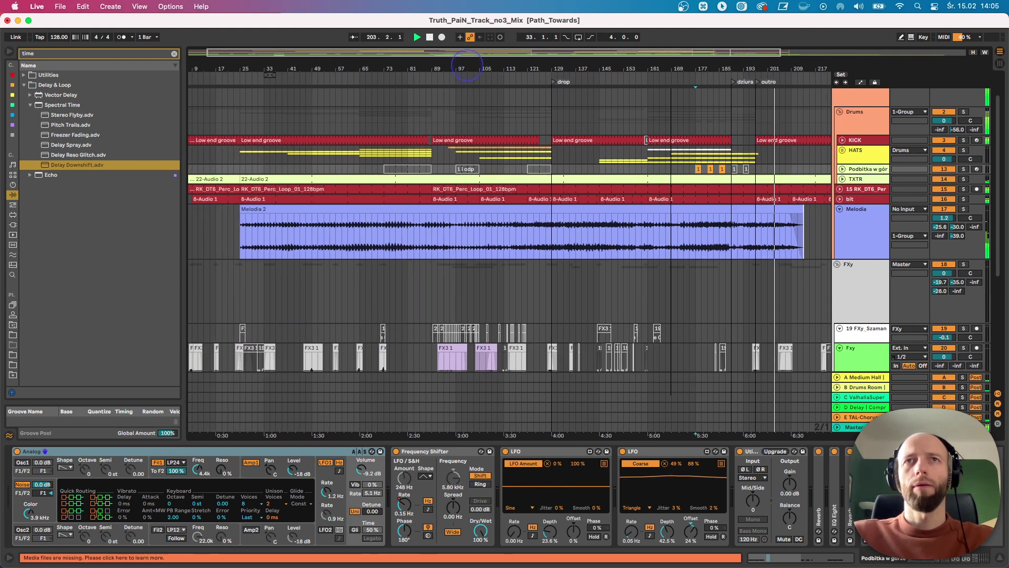
scroll(648, 297, "down", 5)
Step: Show the Bas / Pad track's devices and audition the track after the drop
left_click(598, 252)
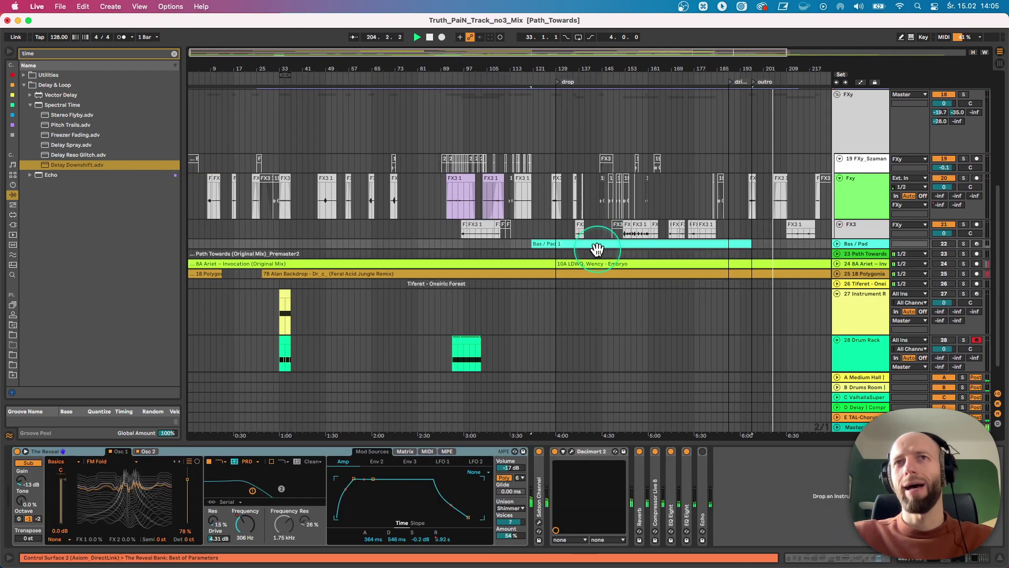
key("space")
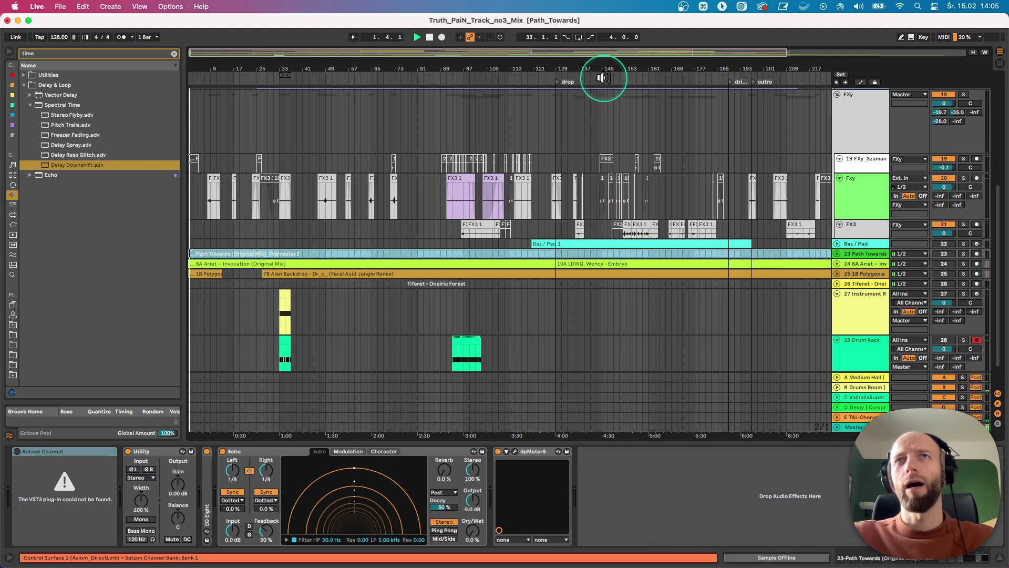
left_click(962, 244)
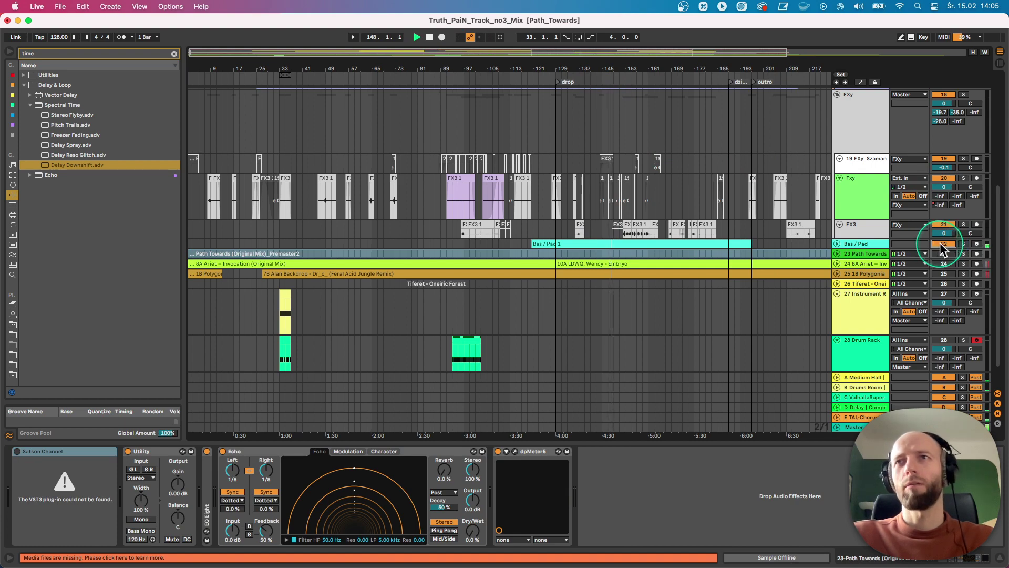
Step: Solo the 1 Group track in the mix and stop playback
scroll(721, 225, "up", 8)
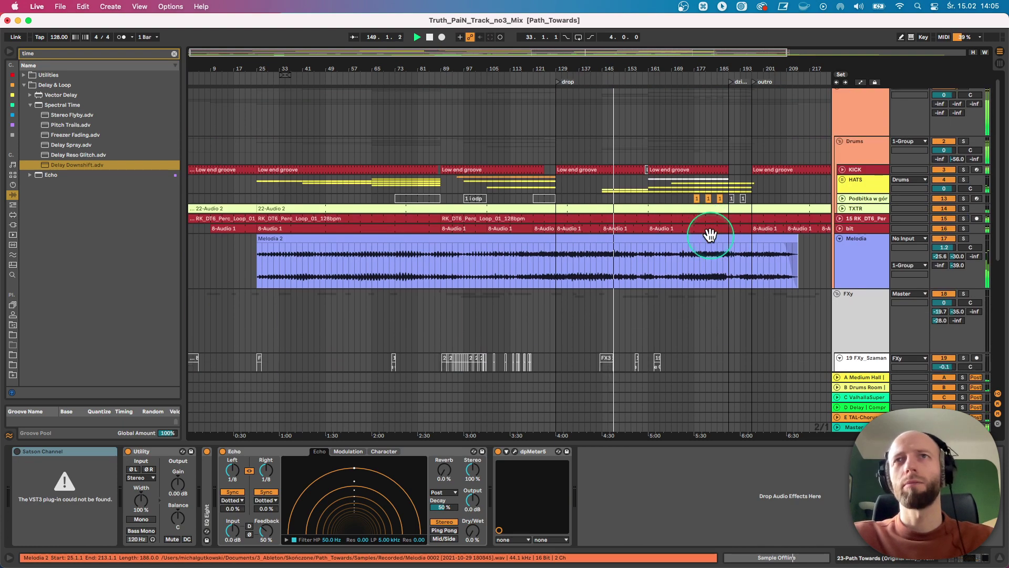
scroll(941, 157, "up", 2)
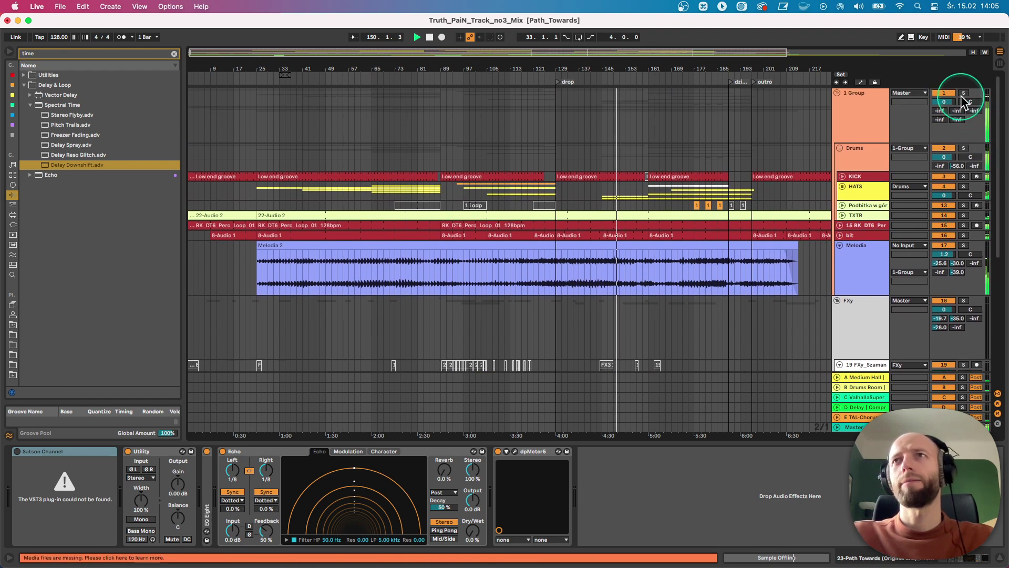
key("space")
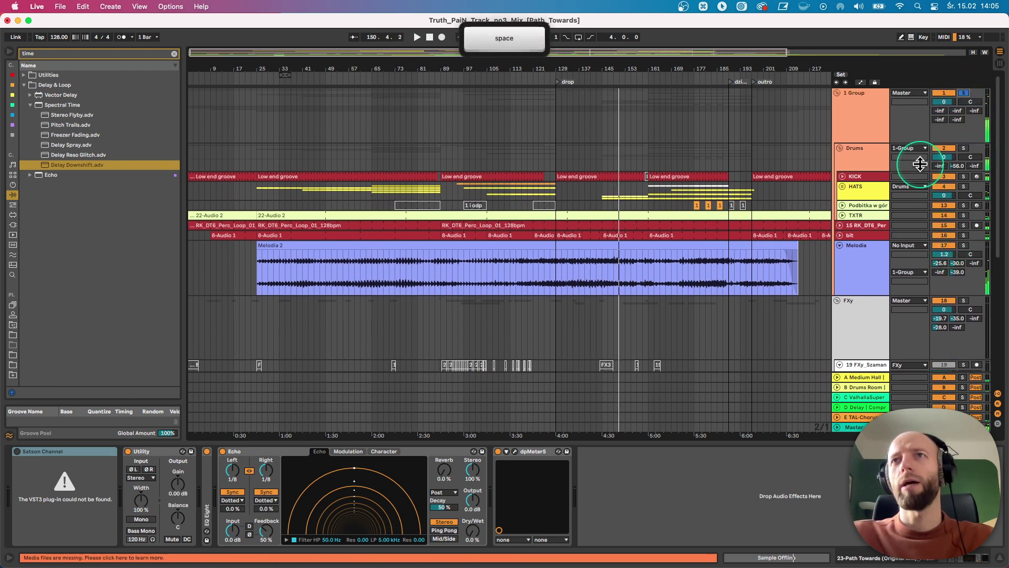
Step: Start playback, solo the 15 RK_DT6_Perc loop track together with 1 Group and show the loop's devices
key("space")
left_click(964, 225, "super")
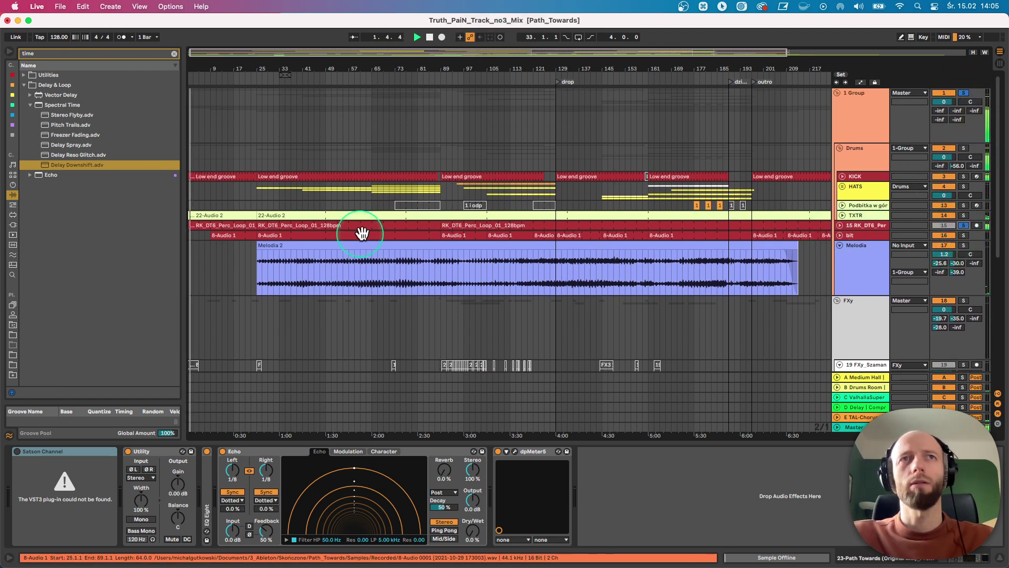
left_click(873, 227)
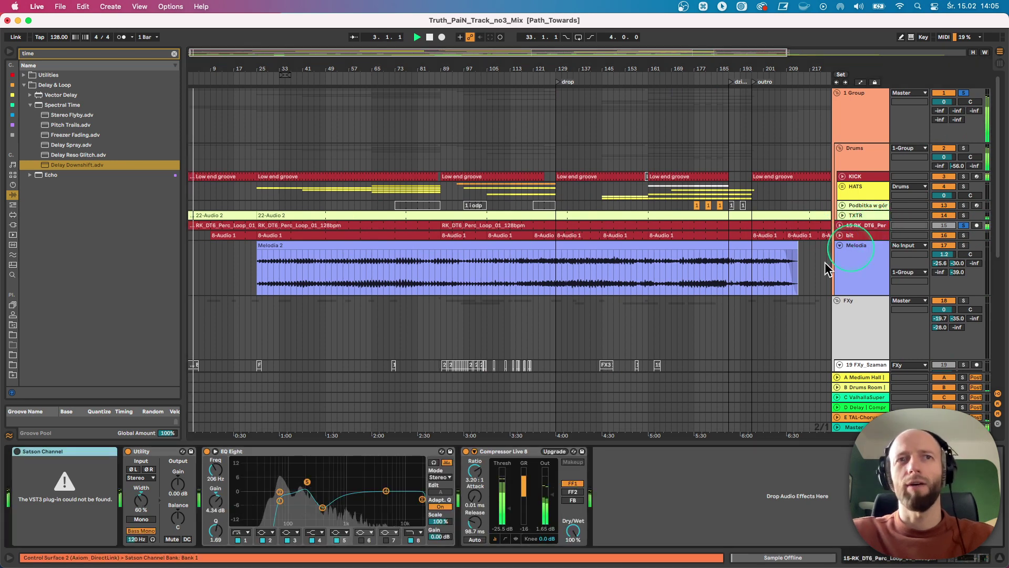
Step: Show the KICK track's device chain and fold its RK_DT6_Kick_13 sampler to reveal the devices after it
left_click(864, 180)
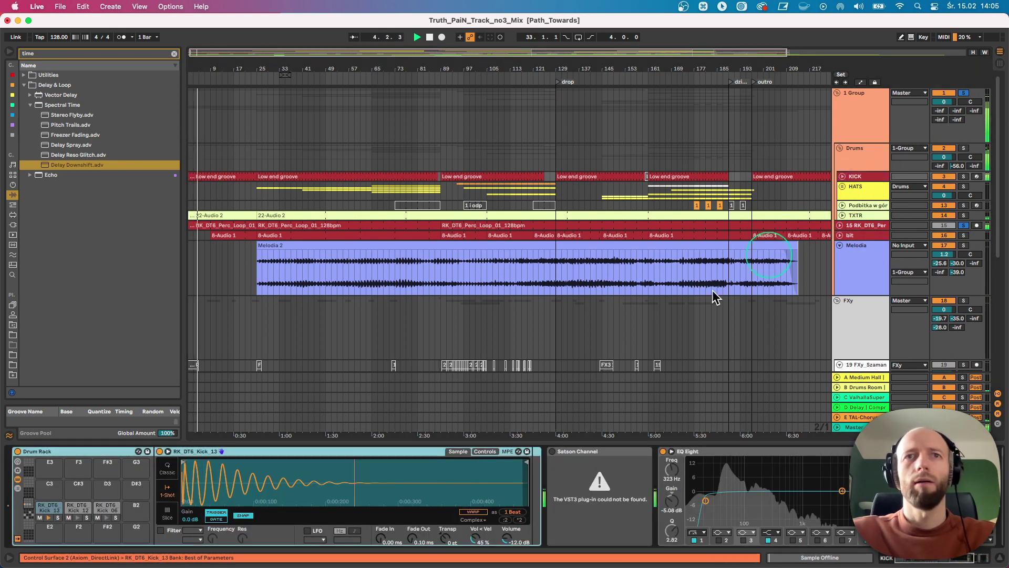
double_click(233, 453)
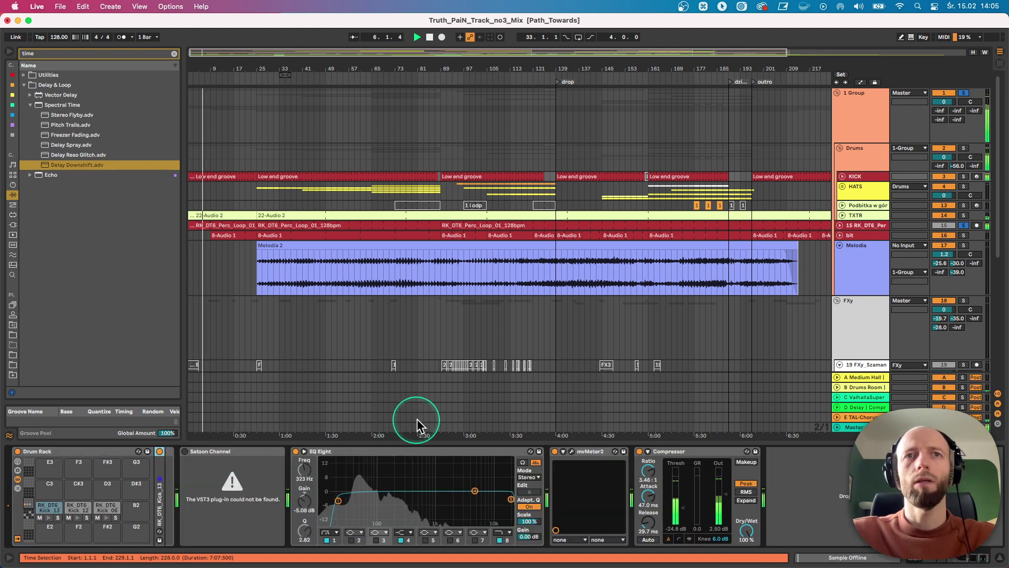
Step: Return to the 15 RK_DT6_Perc track's devices, unsolo it and audition the mix from around bar 53
left_click(865, 226)
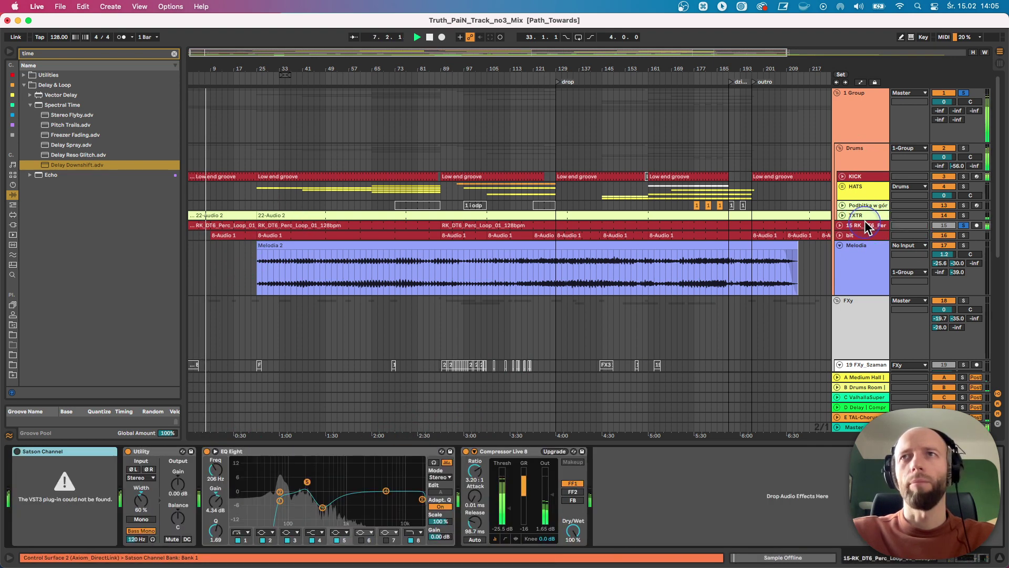
left_click(964, 226)
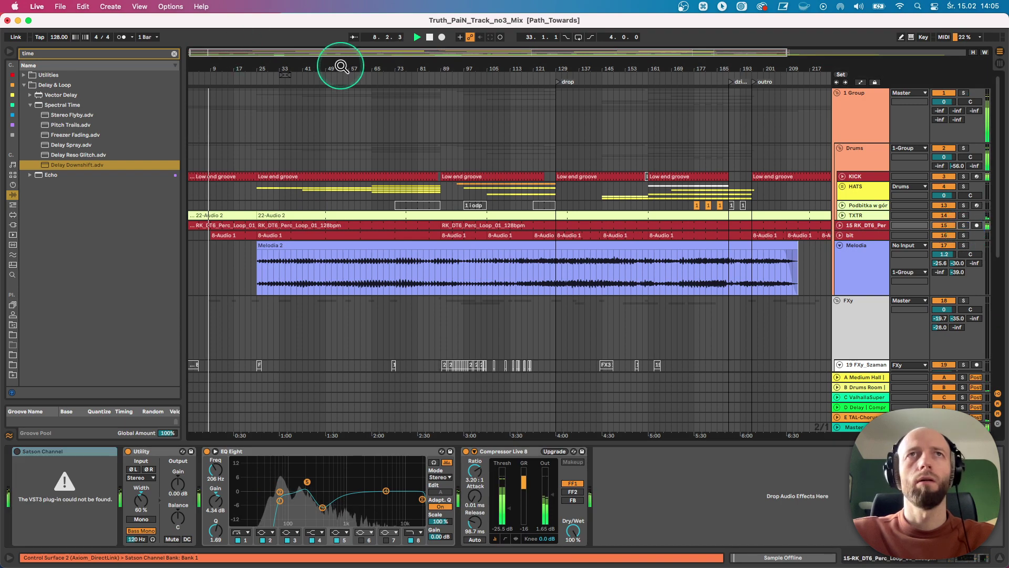
scroll(412, 266, "down", 5)
scroll(675, 286, "down", 3)
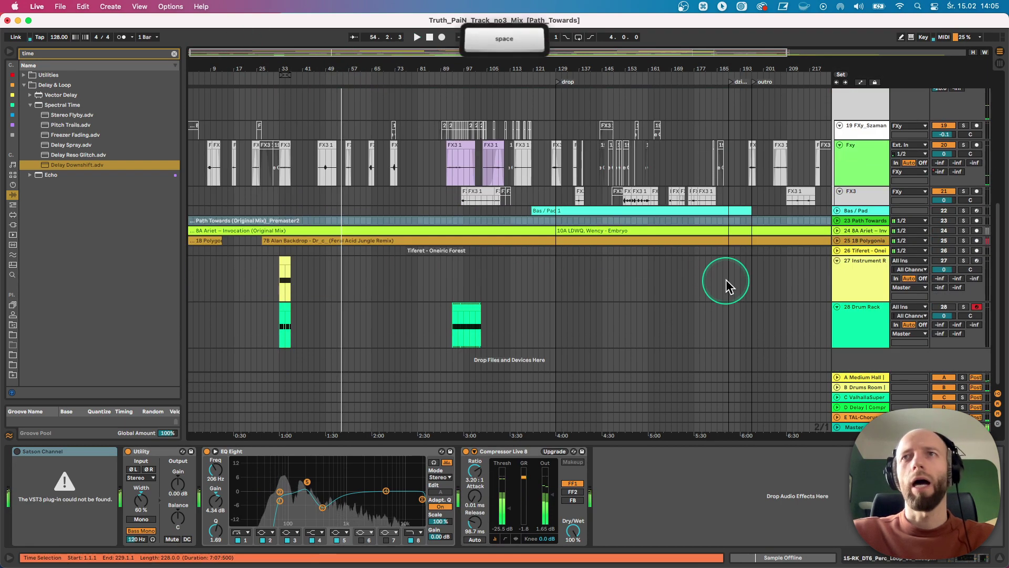
key("space")
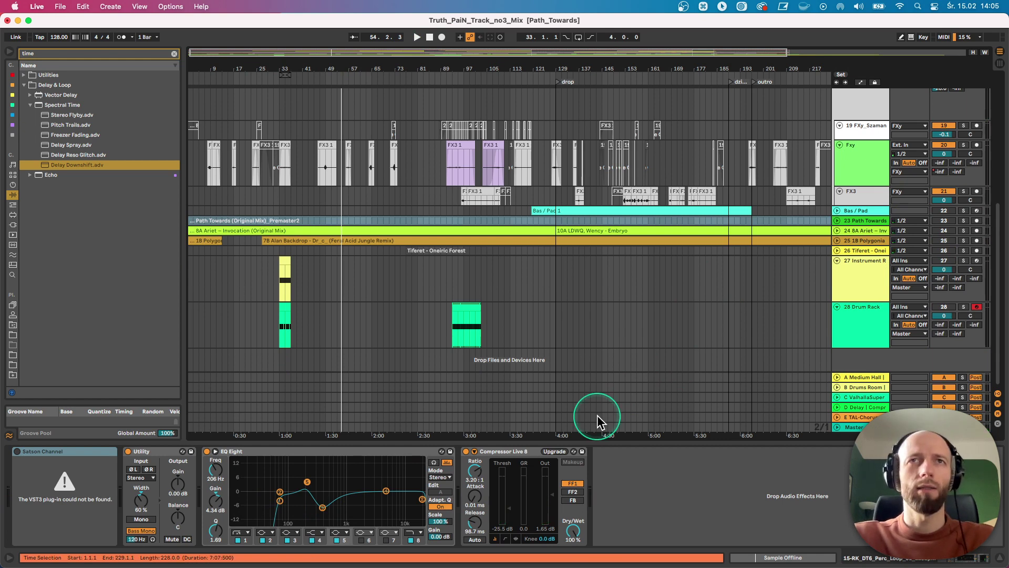
Step: Show the 19 FXy_Szaman track's device chain, with the whole arrangement in view up to the koniec marker
left_click_drag(422, 68, 420, 65)
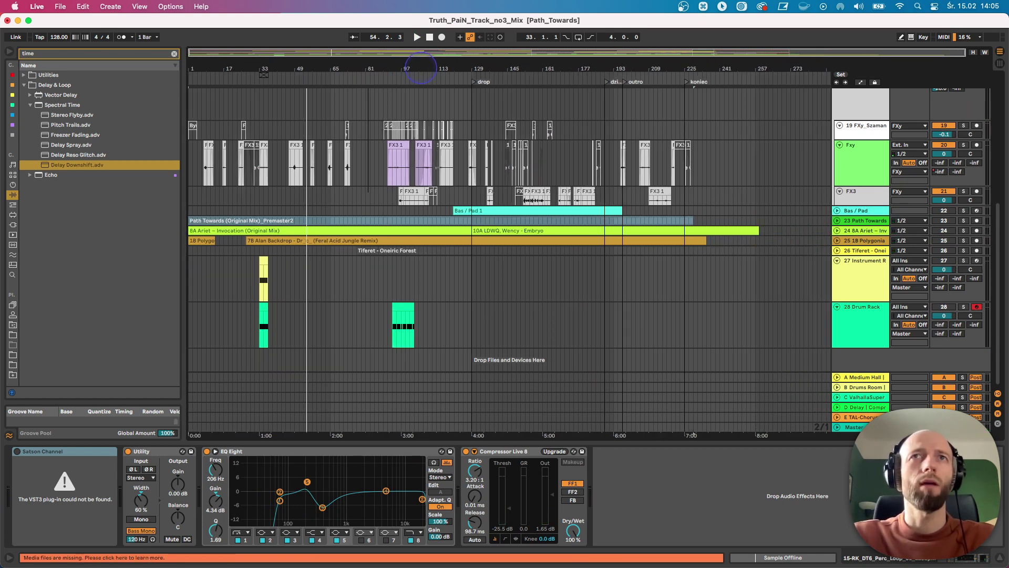
scroll(377, 216, "up", 3)
right_click(383, 229)
left_click(682, 194)
scroll(662, 268, "up", 1)
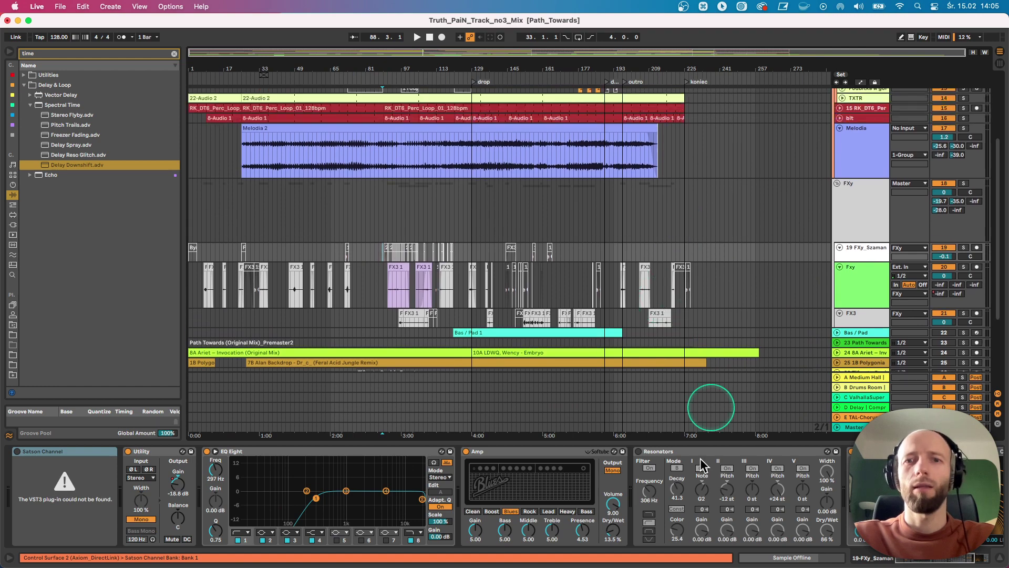